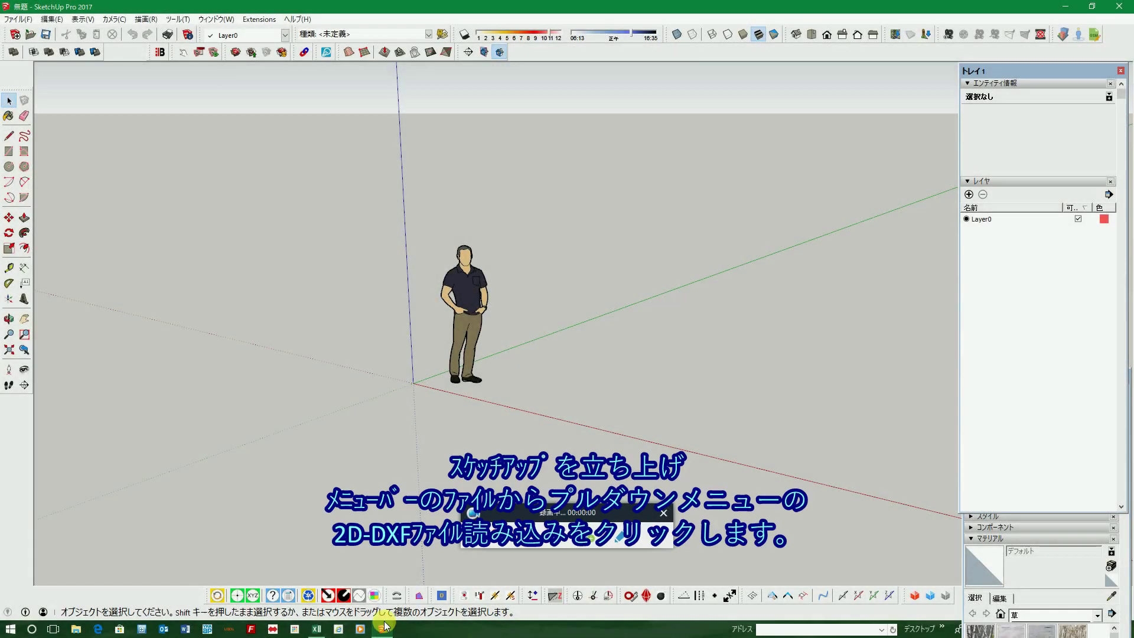
Step: Import the site plan .dxf from the TEST folder as a 2D DXF in millimetres with text
{"action": "left_click_drag", "start_coordinate": [535, 513], "coordinate": [117, 548]}
{"action": "left_click", "coordinate": [23, 20]}
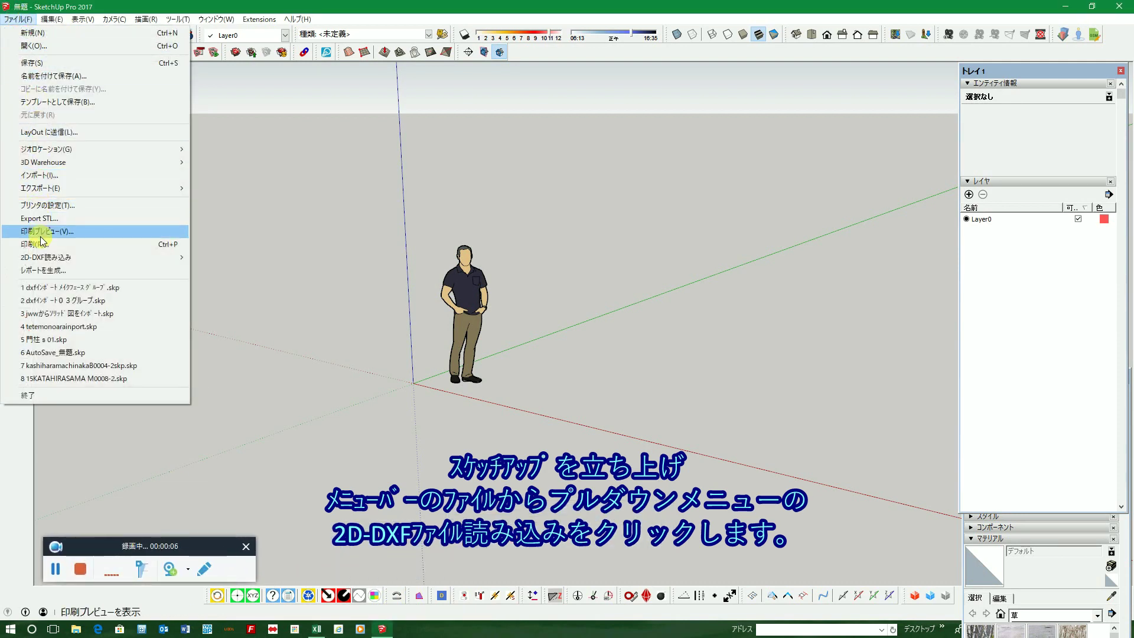
{"action": "mouse_move", "coordinate": [54, 257]}
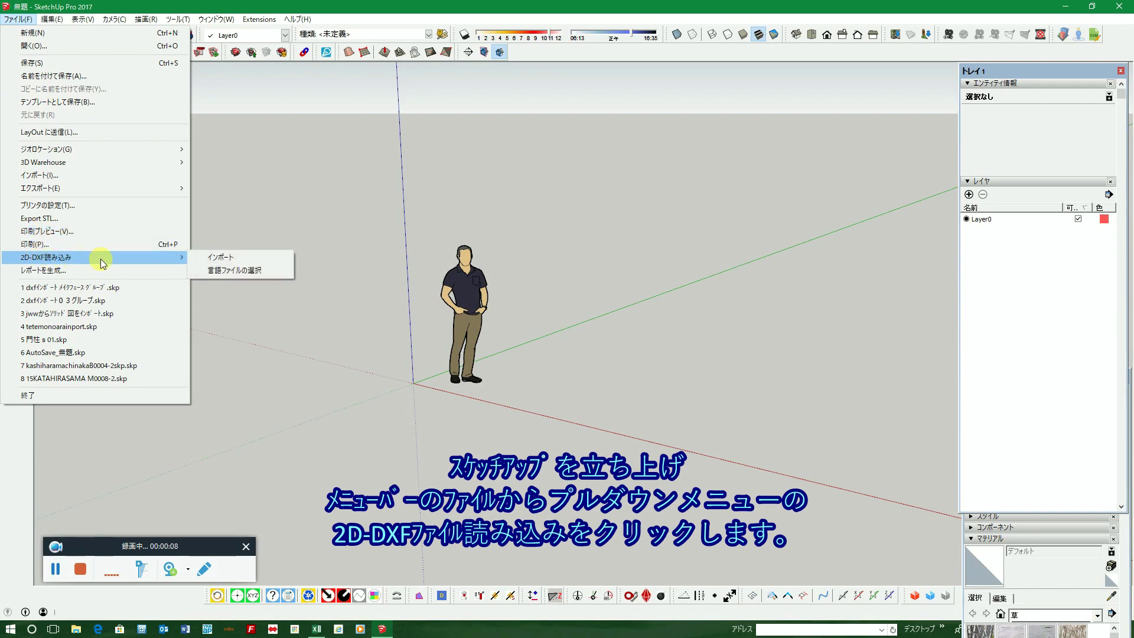
{"action": "left_click", "coordinate": [220, 257]}
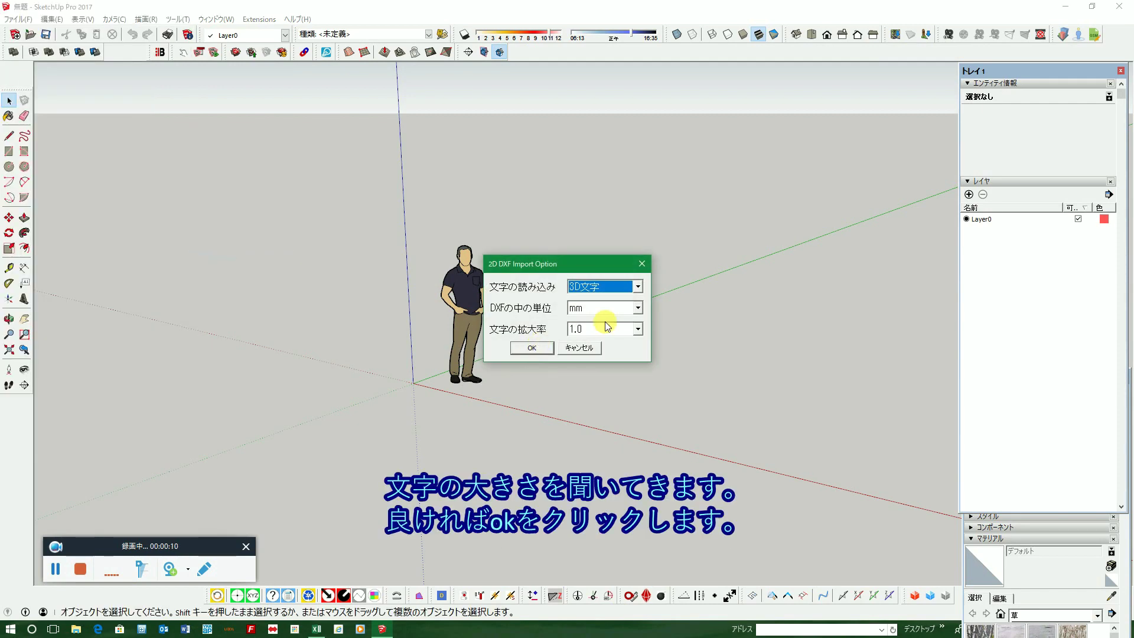
{"action": "left_click", "coordinate": [539, 348]}
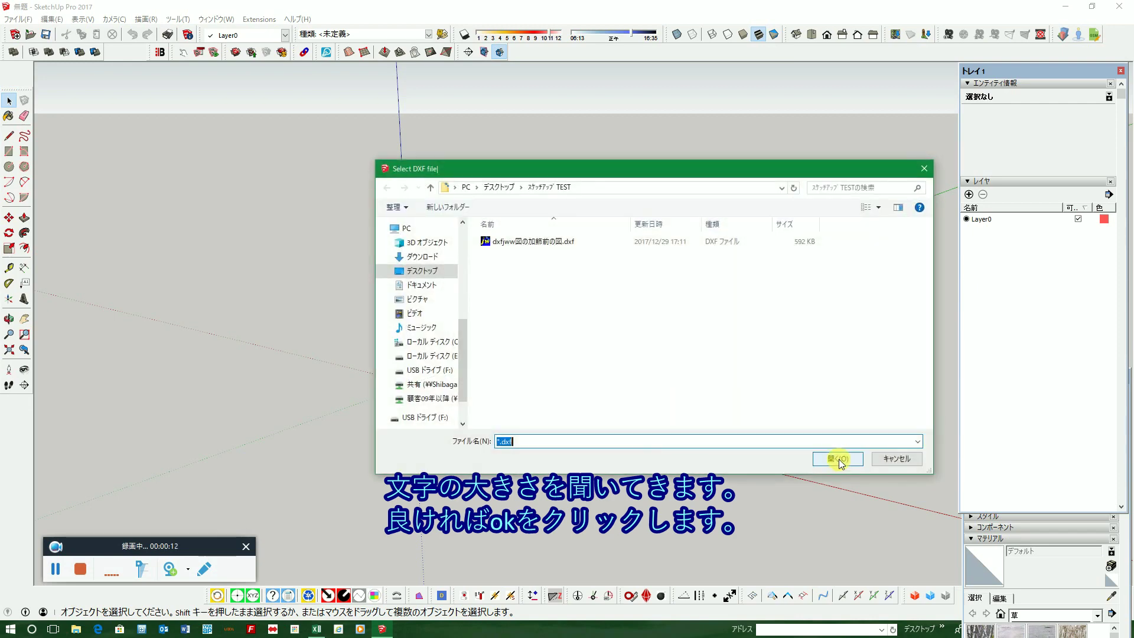
{"action": "left_click", "coordinate": [552, 243]}
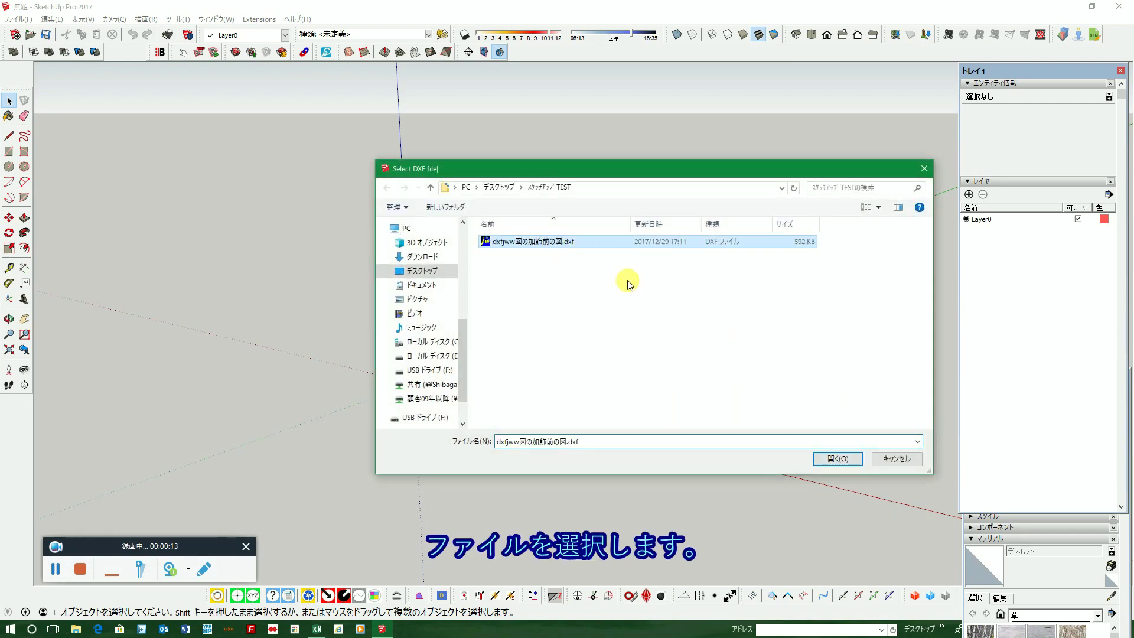
{"action": "left_click", "coordinate": [839, 460]}
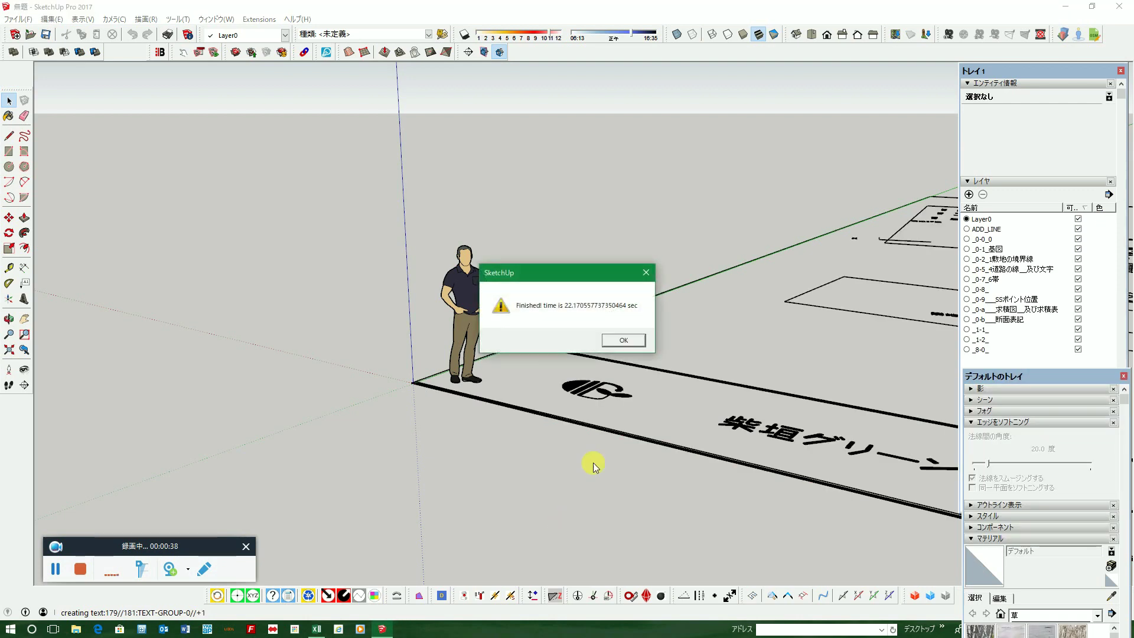
Step: Dismiss the import-finished message once the DXF import completes
{"action": "left_click", "coordinate": [624, 341]}
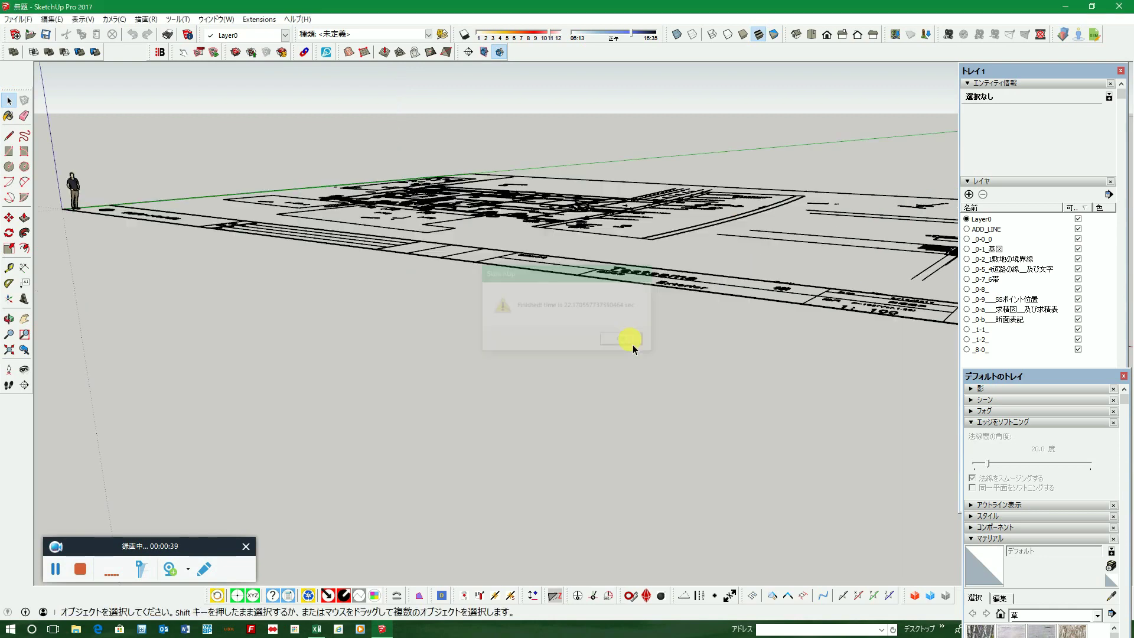
Step: Switch to Top view and explode (分解) the imported site-plan component
{"action": "left_click", "coordinate": [810, 35]}
{"action": "scroll", "coordinate": [787, 111], "scroll_direction": "down", "scroll_amount": 2}
{"action": "scroll", "coordinate": [768, 124], "scroll_direction": "down", "scroll_amount": 2}
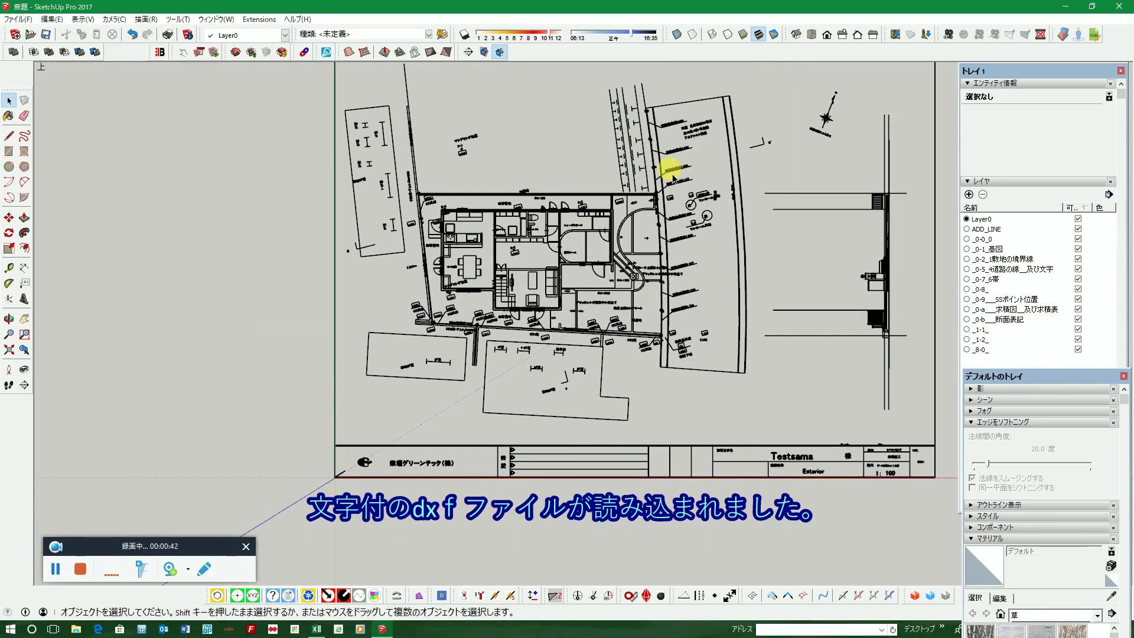
{"action": "left_click", "coordinate": [548, 206]}
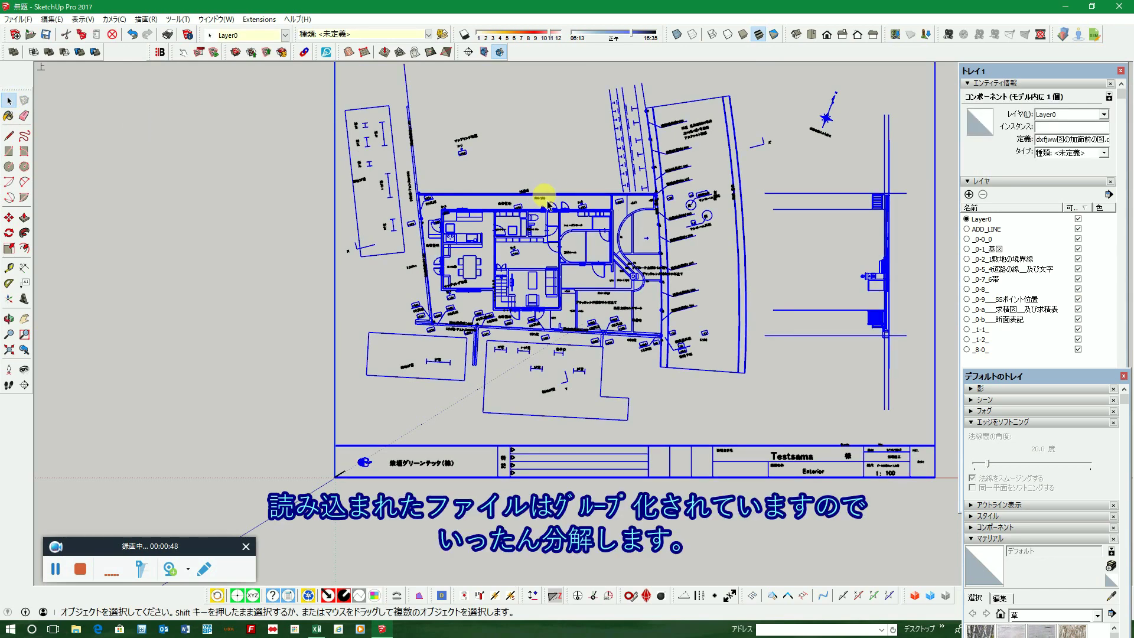
{"action": "right_click", "coordinate": [548, 205]}
{"action": "left_click", "coordinate": [570, 288]}
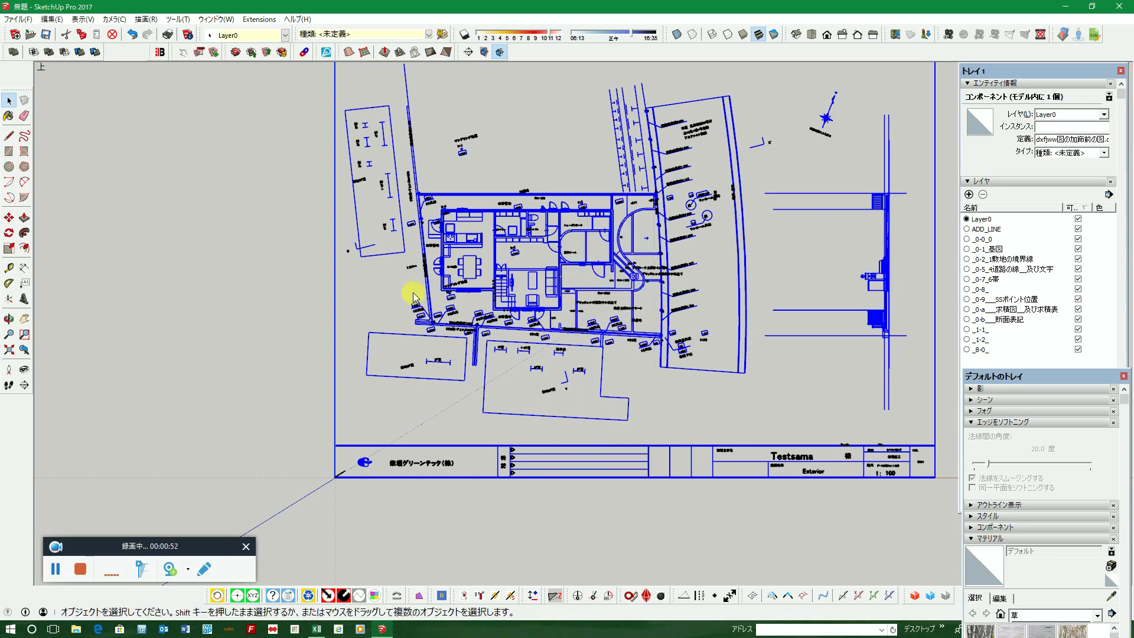
Step: Select a wall edge and the drawing group to check which layers they use
{"action": "left_click", "coordinate": [299, 289]}
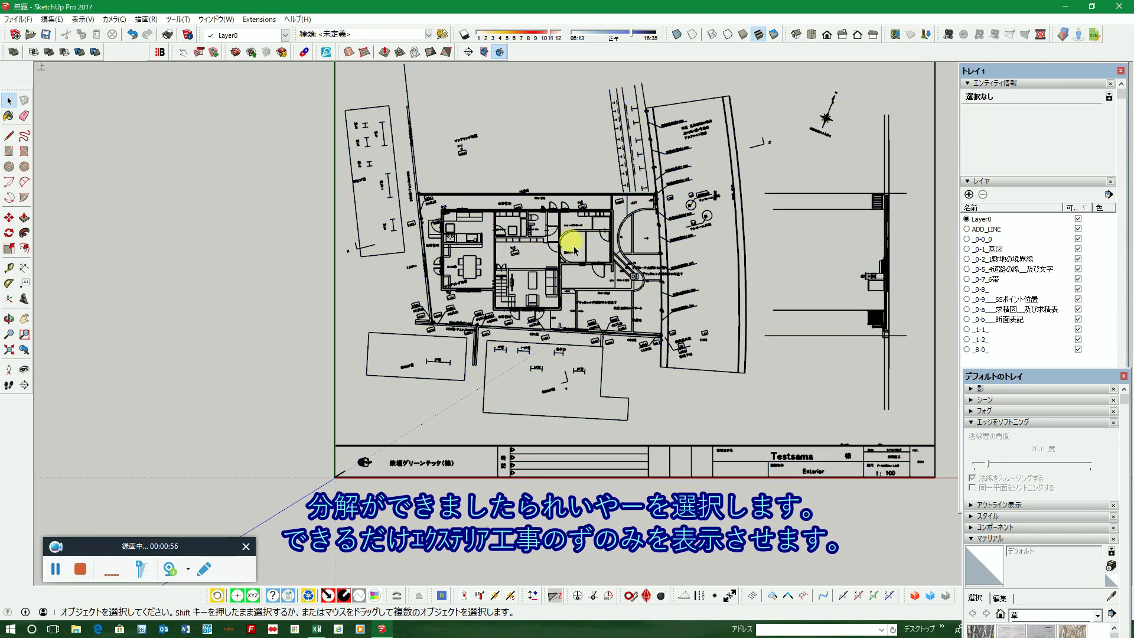
{"action": "scroll", "coordinate": [589, 215], "scroll_direction": "up", "scroll_amount": 3}
{"action": "left_click", "coordinate": [591, 208]}
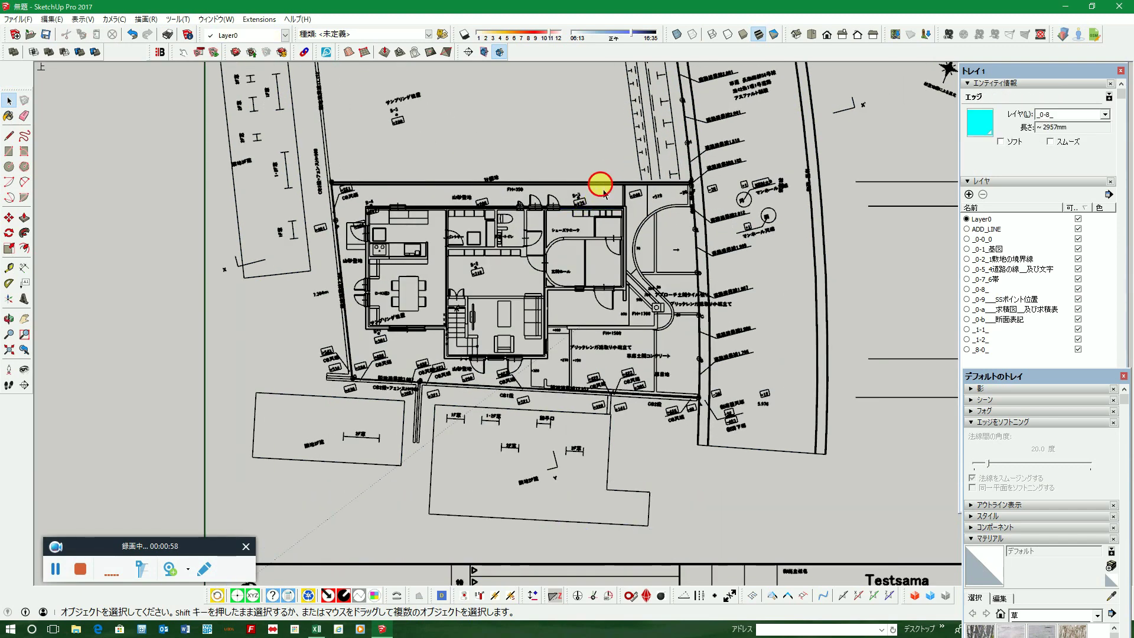
{"action": "left_click", "coordinate": [738, 220]}
{"action": "scroll", "coordinate": [737, 223], "scroll_direction": "down", "scroll_amount": 3}
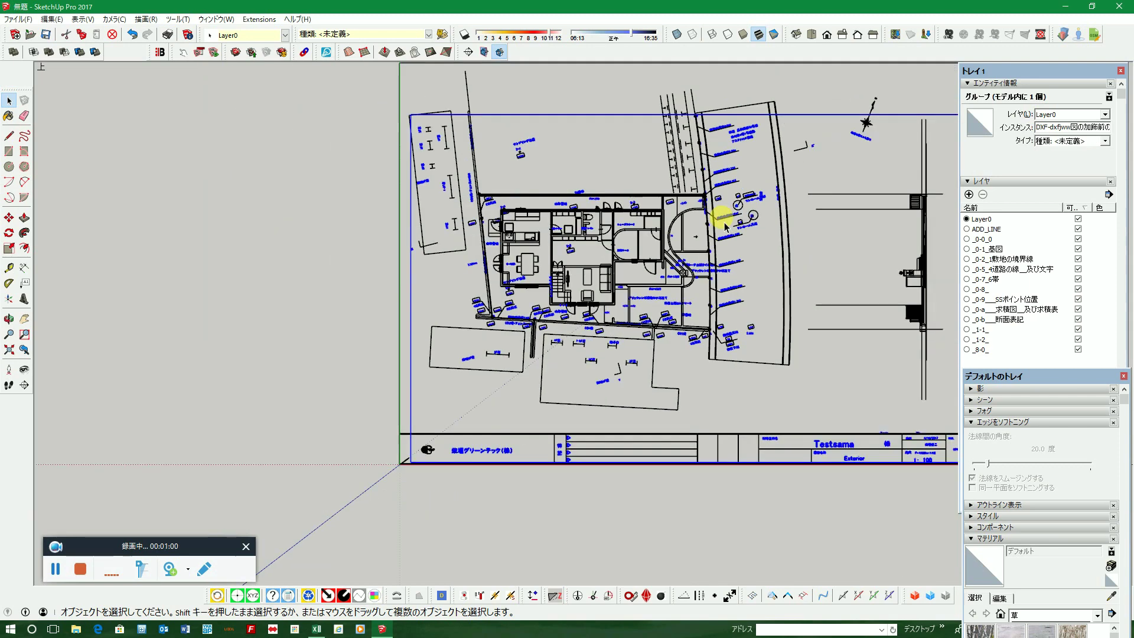
{"action": "scroll", "coordinate": [664, 221], "scroll_direction": "down", "scroll_amount": 1}
{"action": "scroll", "coordinate": [480, 221], "scroll_direction": "down", "scroll_amount": 1}
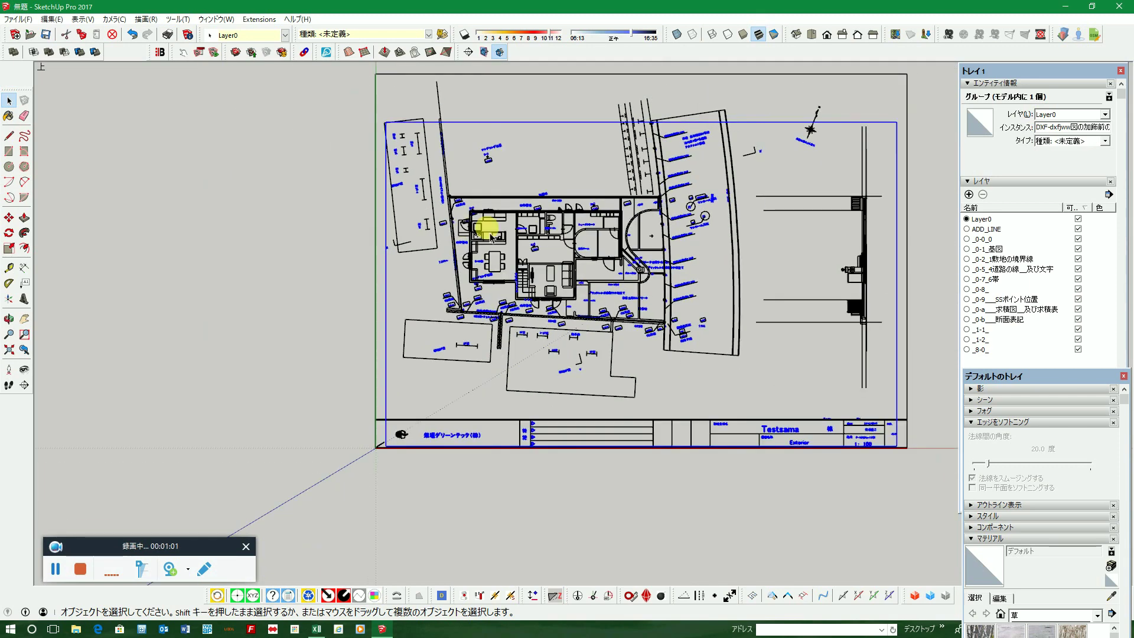
Step: Hide the _8-0_, _0-a_ area-calculation and _0-8_ layers, then deselect
{"action": "left_click", "coordinate": [1078, 350]}
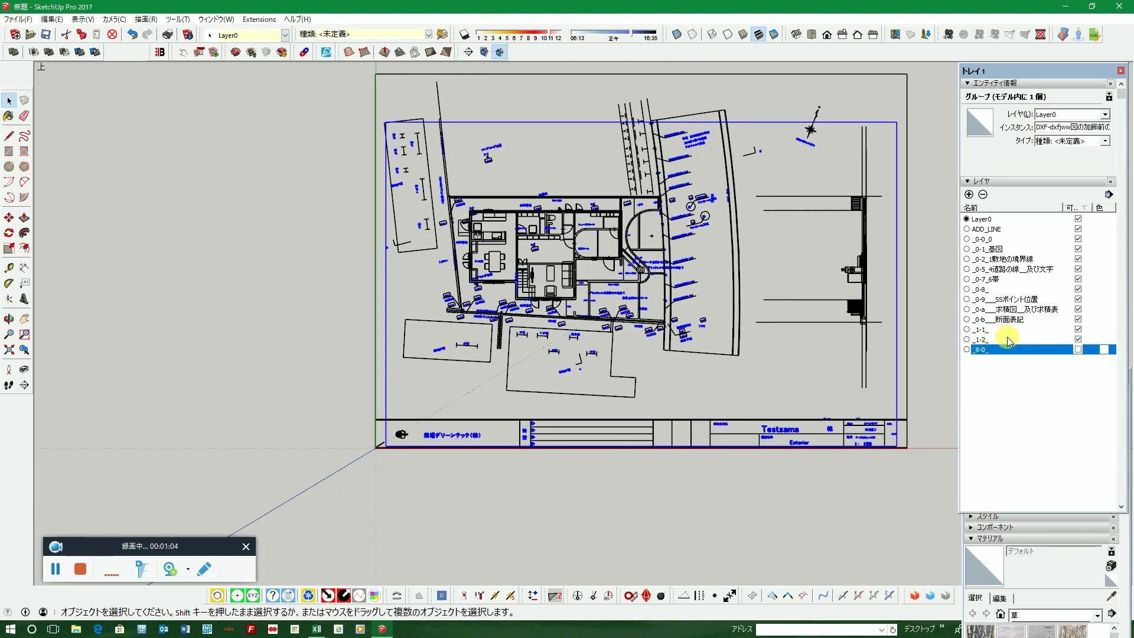
{"action": "left_click", "coordinate": [1079, 309]}
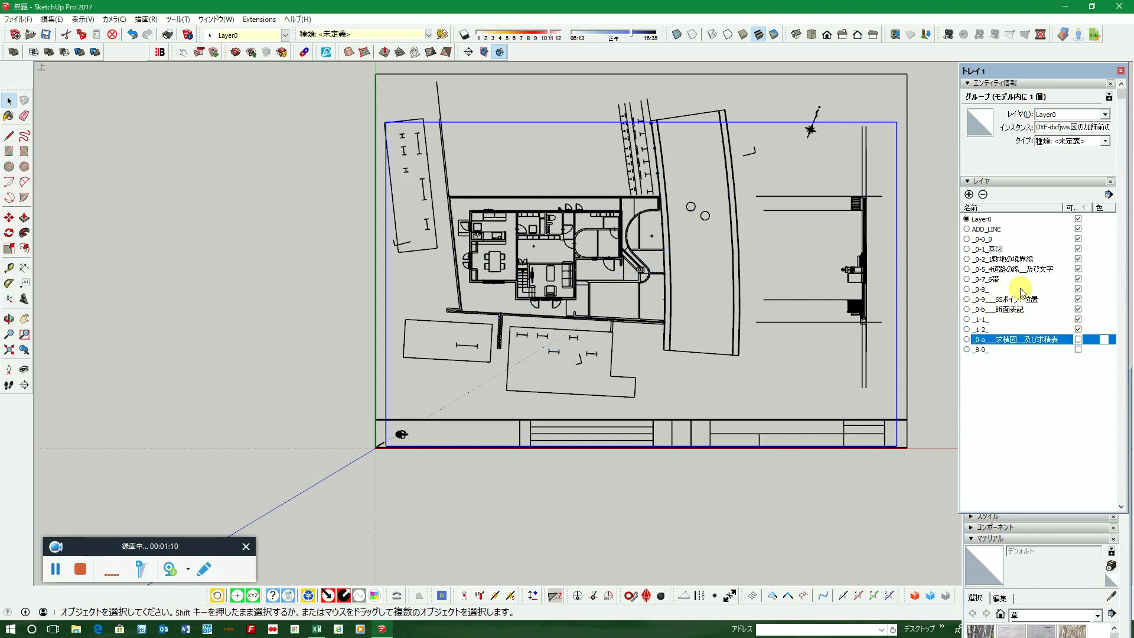
{"action": "left_click", "coordinate": [1078, 289]}
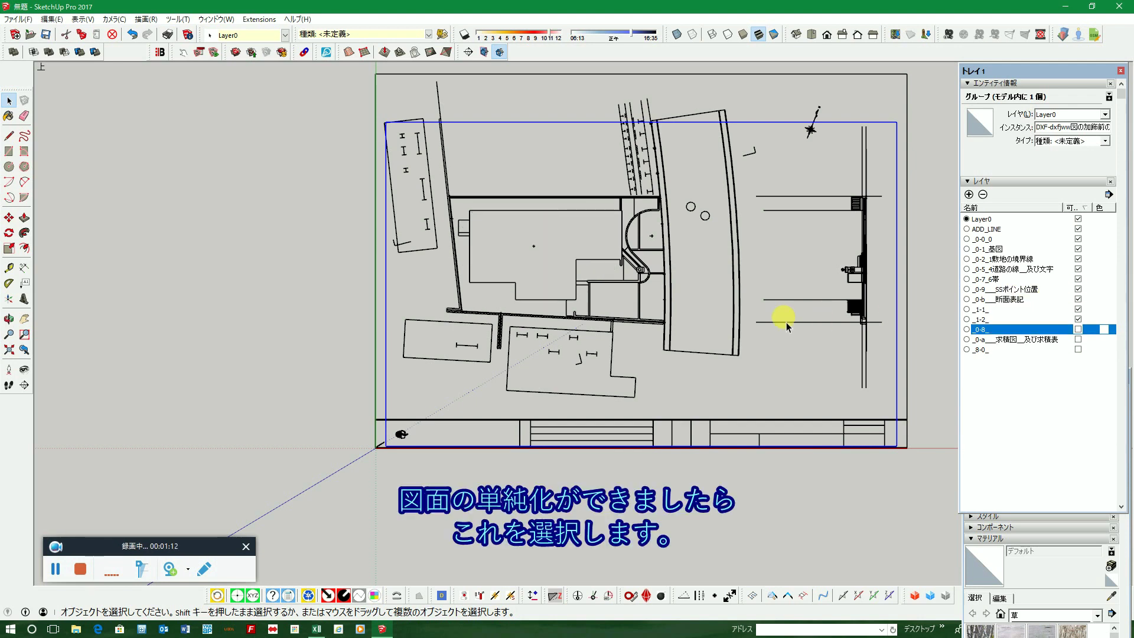
{"action": "scroll", "coordinate": [679, 307], "scroll_direction": "down", "scroll_amount": 2}
{"action": "left_click", "coordinate": [263, 288]}
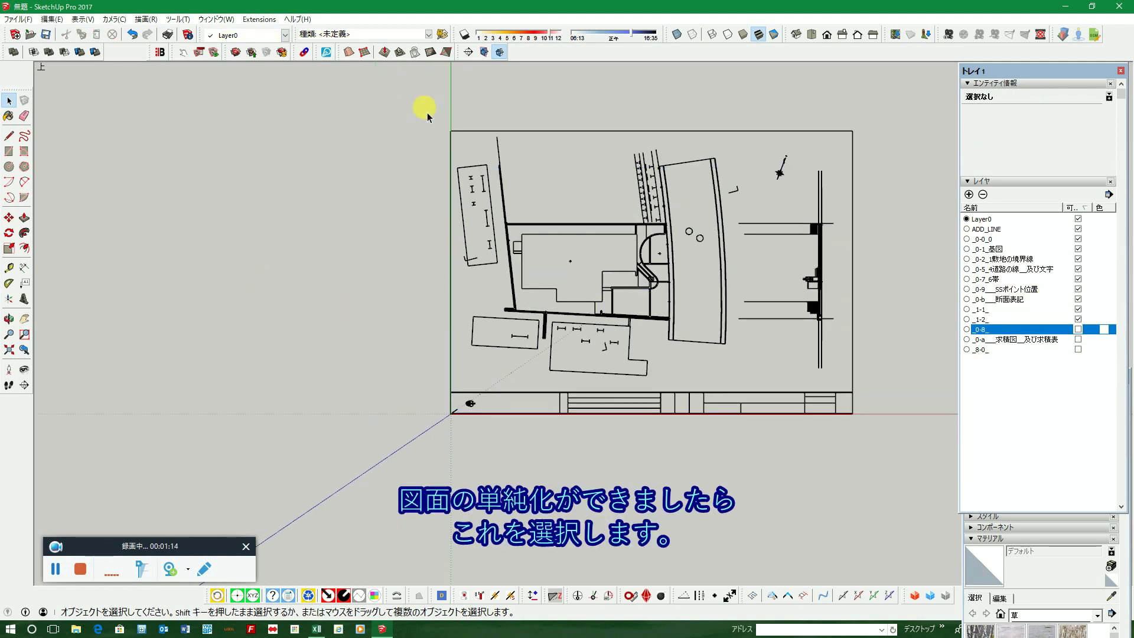
Step: Copy the whole simplified site plan to a spot directly below the original
{"action": "left_click_drag", "start_coordinate": [412, 98], "coordinate": [882, 453]}
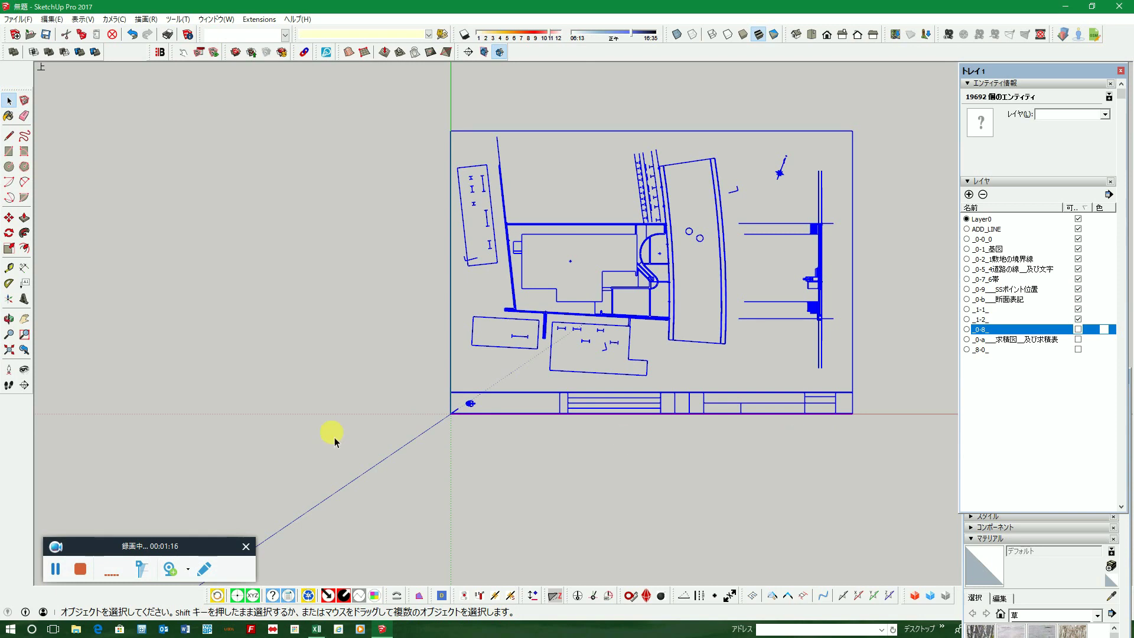
{"action": "left_click", "coordinate": [9, 219]}
{"action": "scroll", "coordinate": [488, 182], "scroll_direction": "down", "scroll_amount": 2}
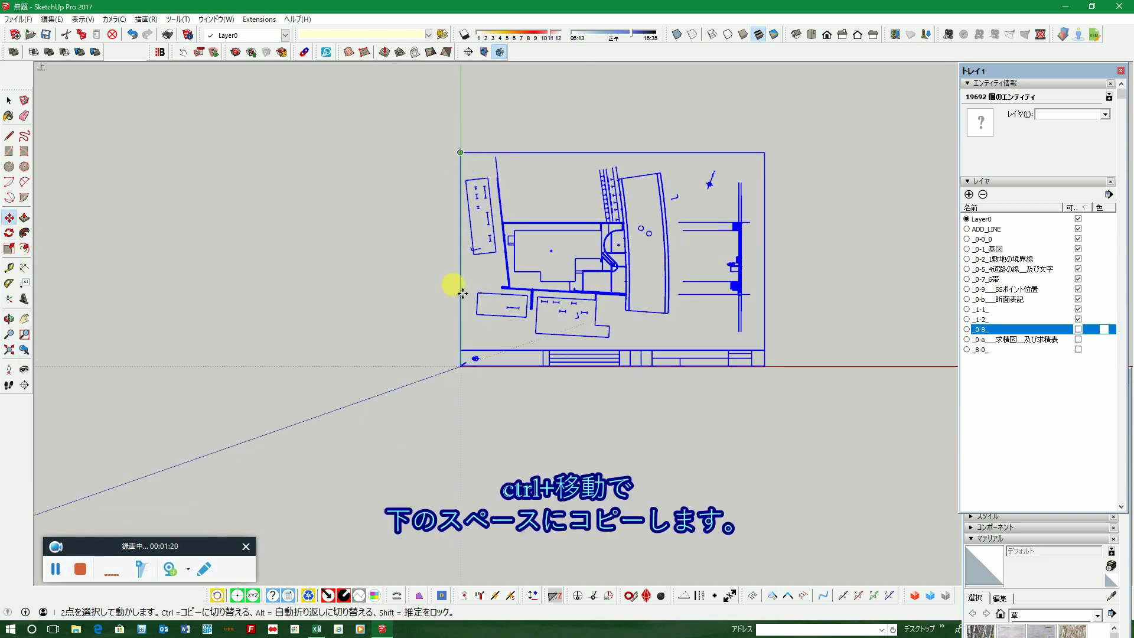
{"action": "key", "text": "ctrl"}
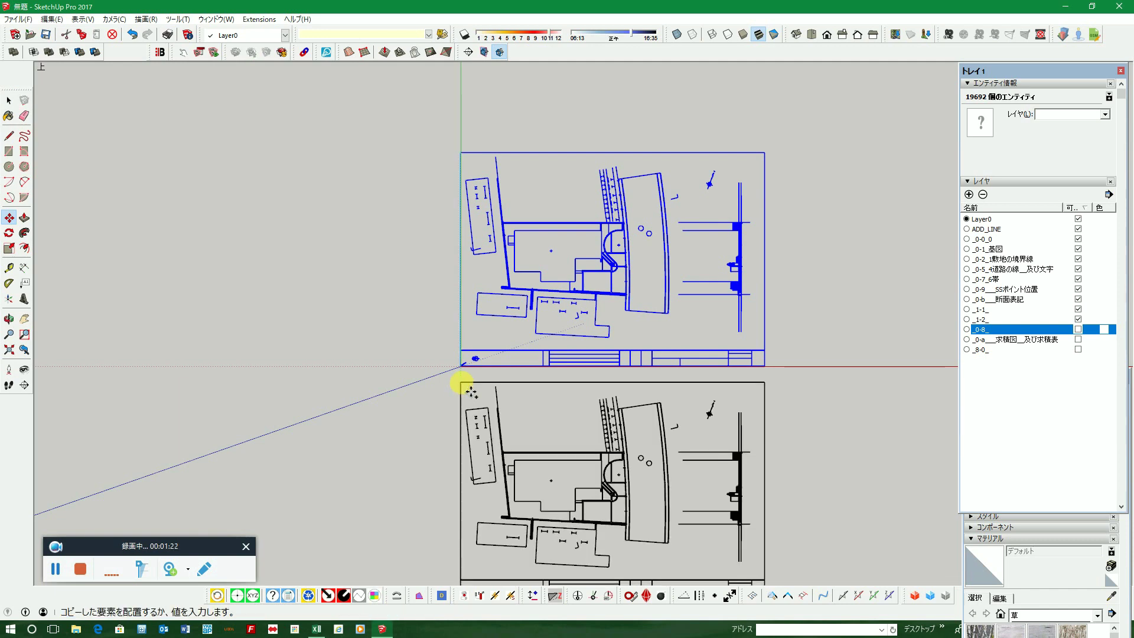
{"action": "left_click", "coordinate": [461, 383]}
{"action": "key", "text": "space"}
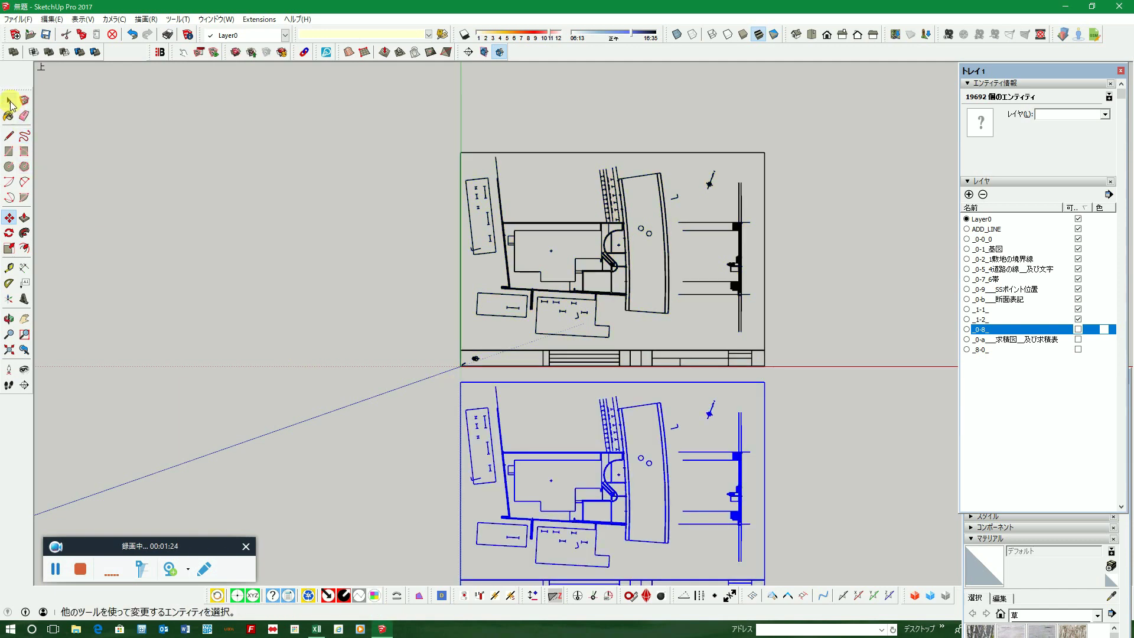
Step: Check an edge's layer on the lower copy, then window-select the entire copy
{"action": "left_click", "coordinate": [416, 422]}
{"action": "scroll", "coordinate": [473, 401], "scroll_direction": "down", "scroll_amount": 2}
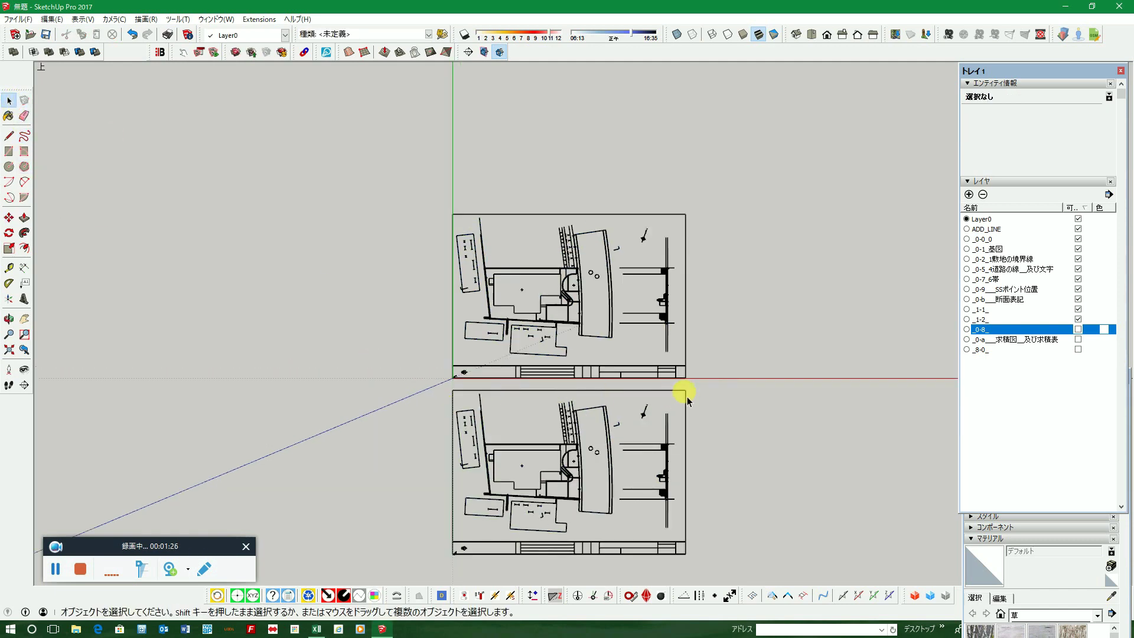
{"action": "scroll", "coordinate": [679, 390], "scroll_direction": "down", "scroll_amount": 1}
{"action": "left_click", "coordinate": [589, 427]}
{"action": "scroll", "coordinate": [590, 427], "scroll_direction": "up", "scroll_amount": 2}
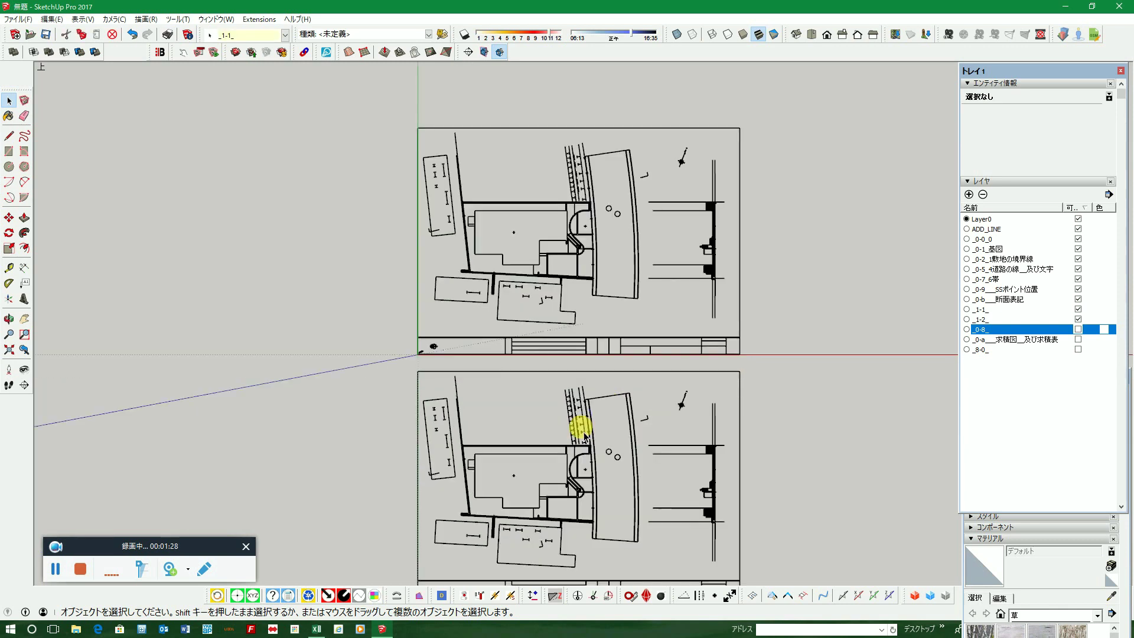
{"action": "scroll", "coordinate": [625, 388], "scroll_direction": "down", "scroll_amount": 1}
{"action": "scroll", "coordinate": [615, 385], "scroll_direction": "down", "scroll_amount": 2}
{"action": "left_click_drag", "start_coordinate": [504, 378], "coordinate": [712, 518]}
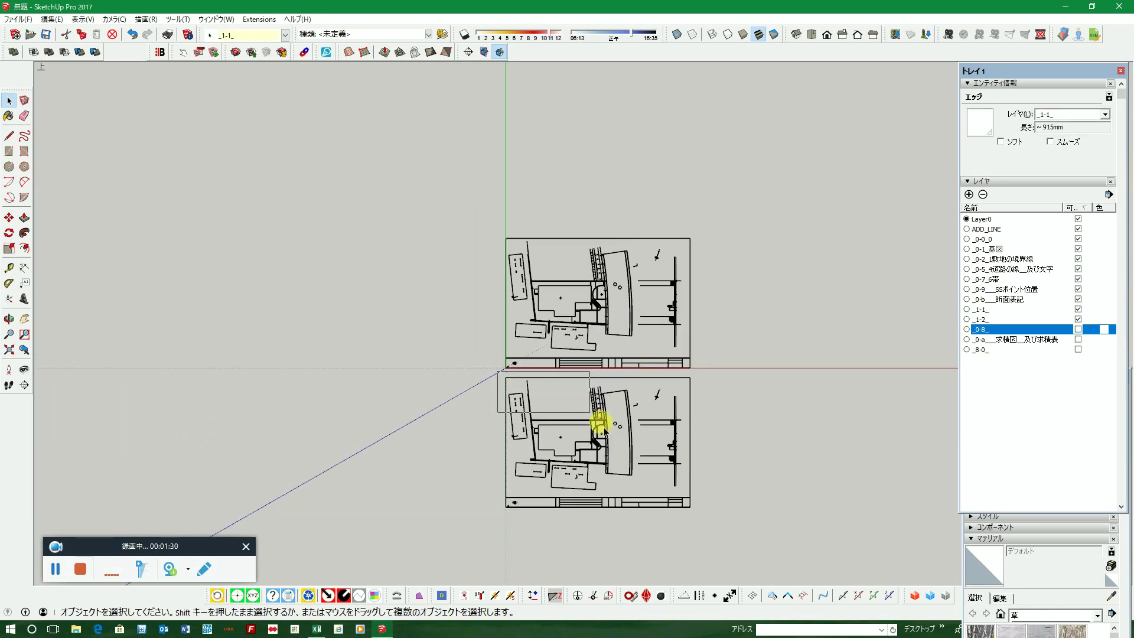
{"action": "right_click", "coordinate": [634, 453]}
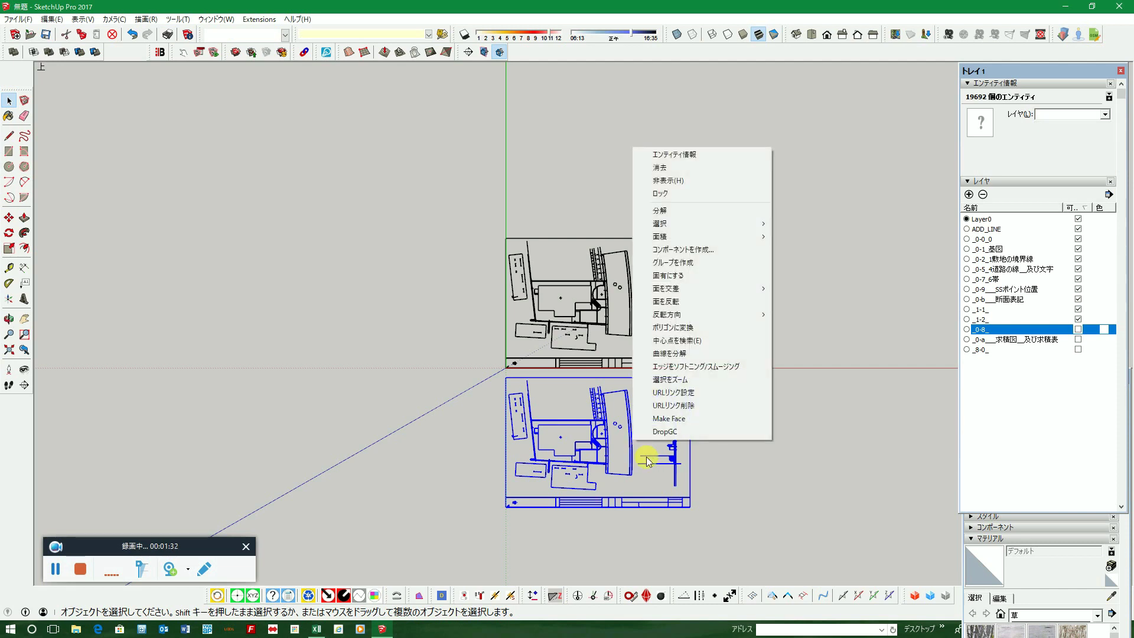
{"action": "left_click", "coordinate": [672, 263]}
{"action": "left_click", "coordinate": [737, 440]}
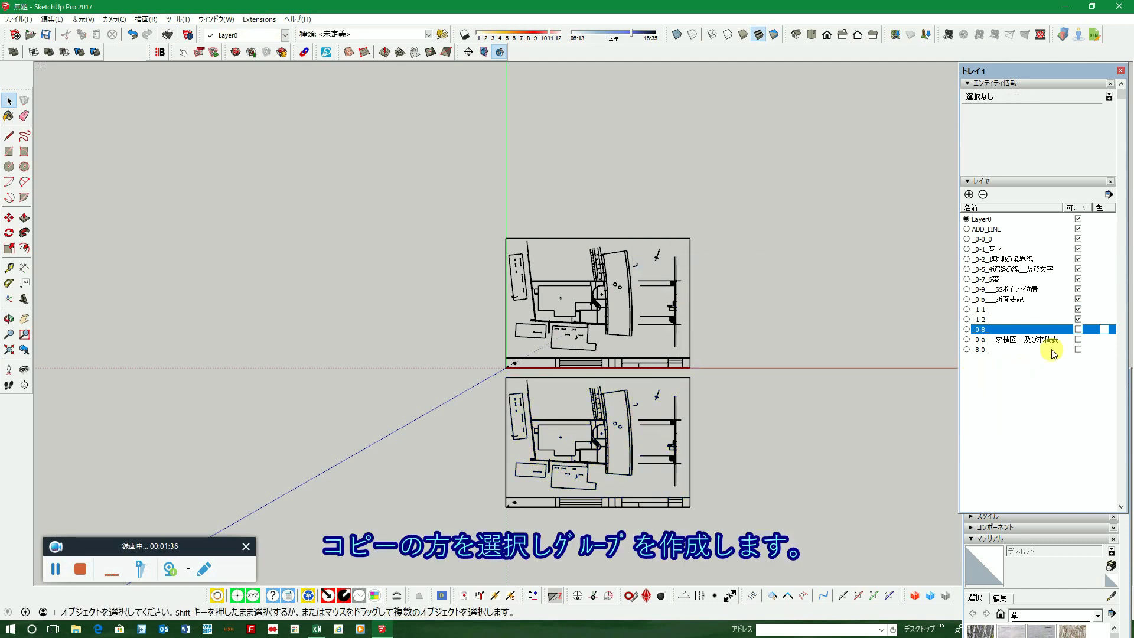
{"action": "left_click", "coordinate": [1078, 329]}
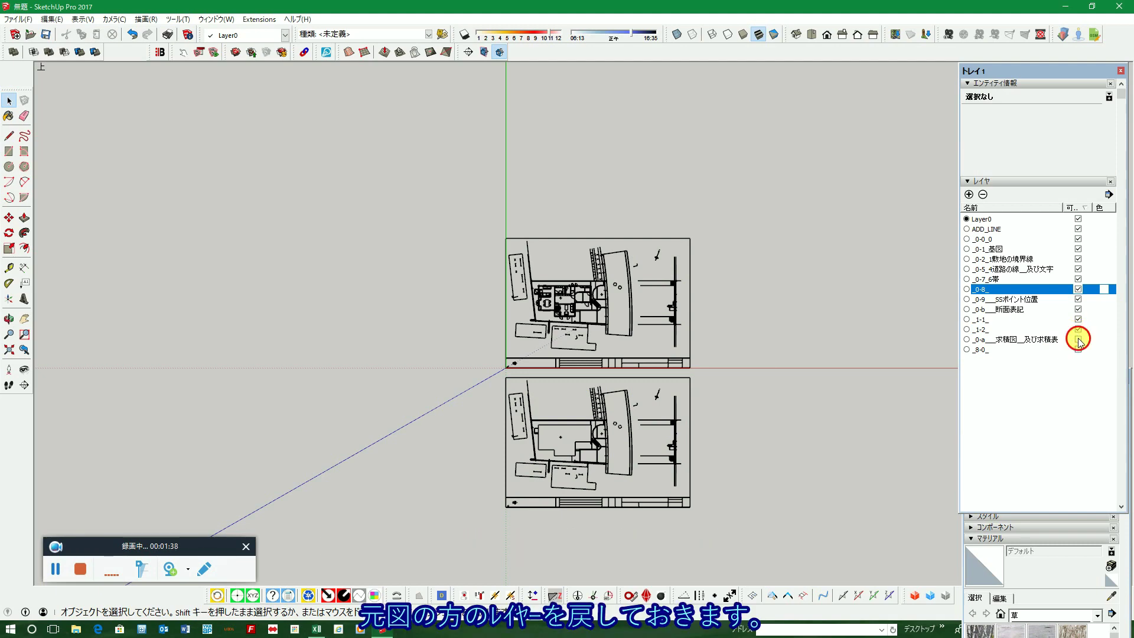
{"action": "left_click", "coordinate": [1078, 340]}
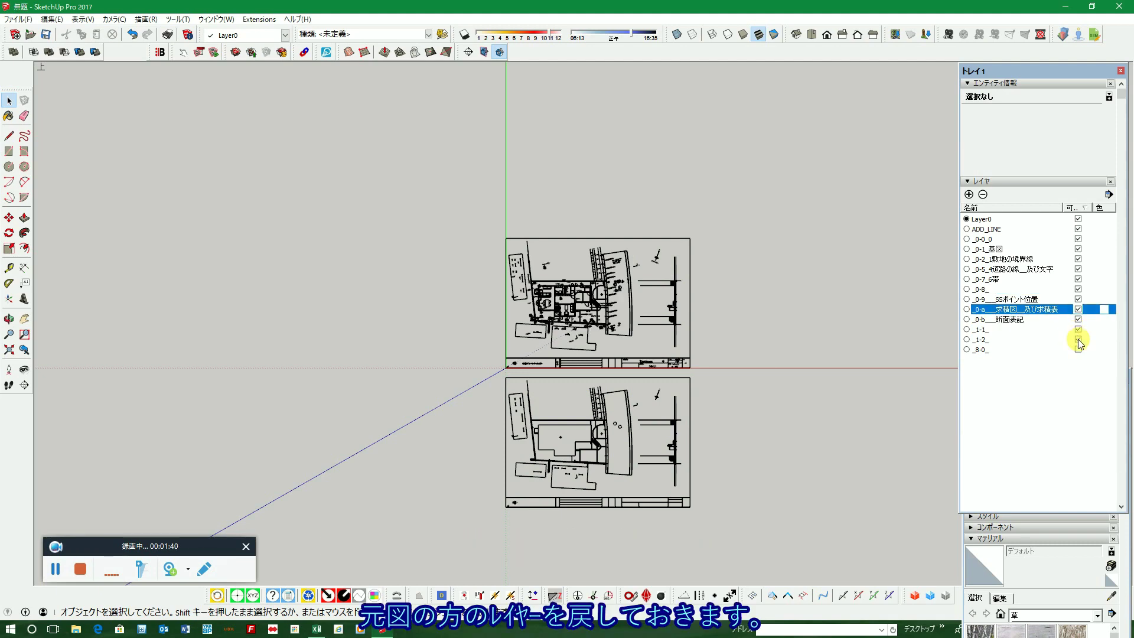
{"action": "scroll", "coordinate": [582, 468], "scroll_direction": "up", "scroll_amount": 2}
{"action": "scroll", "coordinate": [595, 464], "scroll_direction": "up", "scroll_amount": 2}
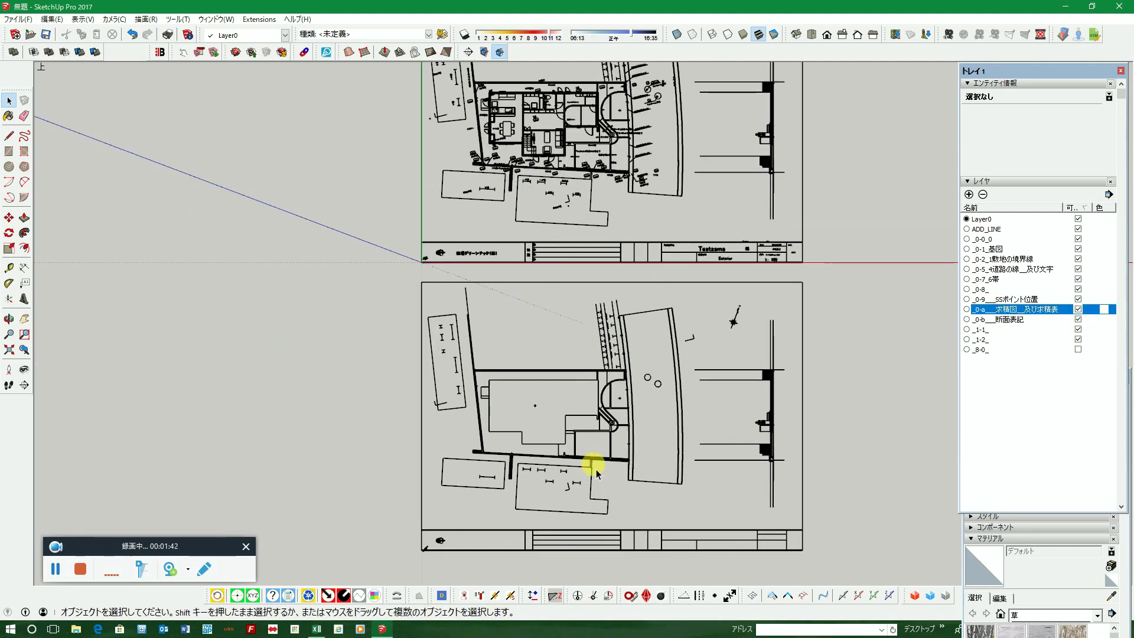
{"action": "scroll", "coordinate": [601, 470], "scroll_direction": "up", "scroll_amount": 2}
{"action": "scroll", "coordinate": [600, 465], "scroll_direction": "up", "scroll_amount": 1}
{"action": "scroll", "coordinate": [601, 464], "scroll_direction": "down", "scroll_amount": 1}
{"action": "scroll", "coordinate": [679, 387], "scroll_direction": "down", "scroll_amount": 2}
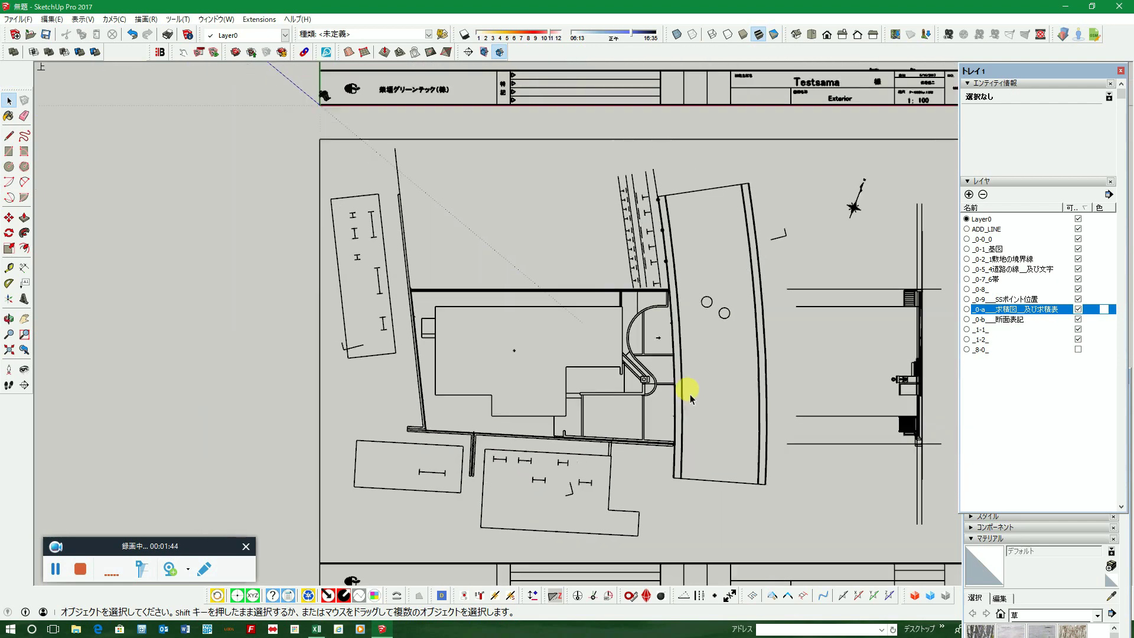
{"action": "scroll", "coordinate": [649, 392], "scroll_direction": "down", "scroll_amount": 1}
{"action": "scroll", "coordinate": [650, 392], "scroll_direction": "down", "scroll_amount": 2}
{"action": "scroll", "coordinate": [650, 390], "scroll_direction": "down", "scroll_amount": 1}
{"action": "scroll", "coordinate": [647, 387], "scroll_direction": "up", "scroll_amount": 1}
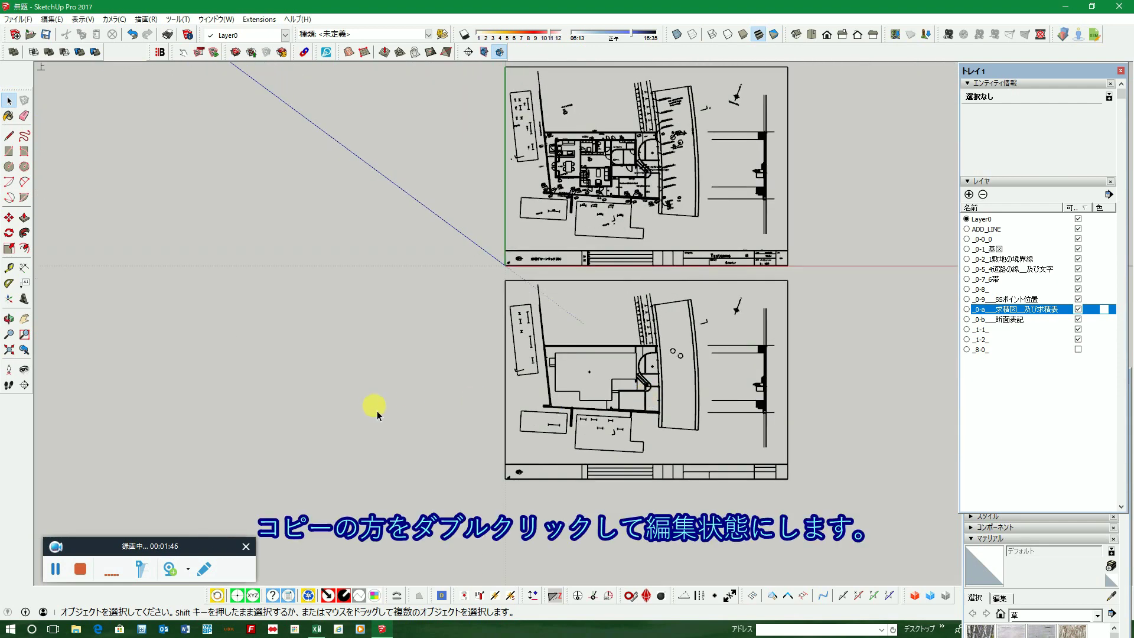
Step: Edit the lower copy and explode all the geometry inside it
{"action": "left_click", "coordinate": [582, 352]}
{"action": "double_click", "coordinate": [582, 353]}
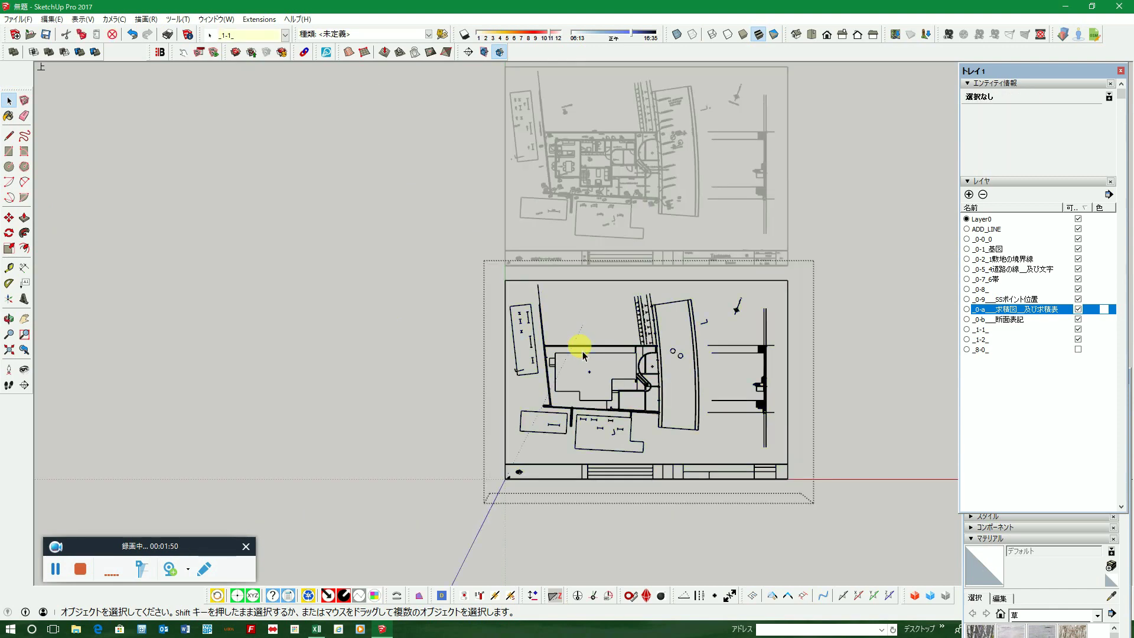
{"action": "left_click", "coordinate": [583, 353]}
{"action": "scroll", "coordinate": [583, 352], "scroll_direction": "up", "scroll_amount": 1}
{"action": "scroll", "coordinate": [585, 349], "scroll_direction": "up", "scroll_amount": 1}
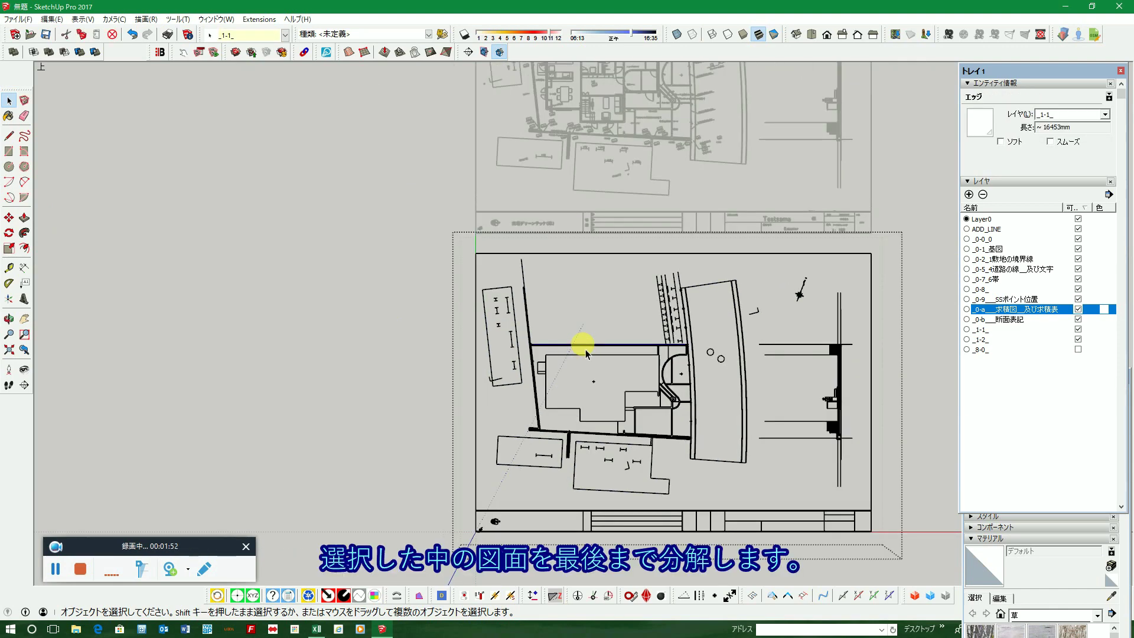
{"action": "scroll", "coordinate": [586, 349], "scroll_direction": "down", "scroll_amount": 2}
{"action": "left_click_drag", "start_coordinate": [482, 268], "coordinate": [827, 527]}
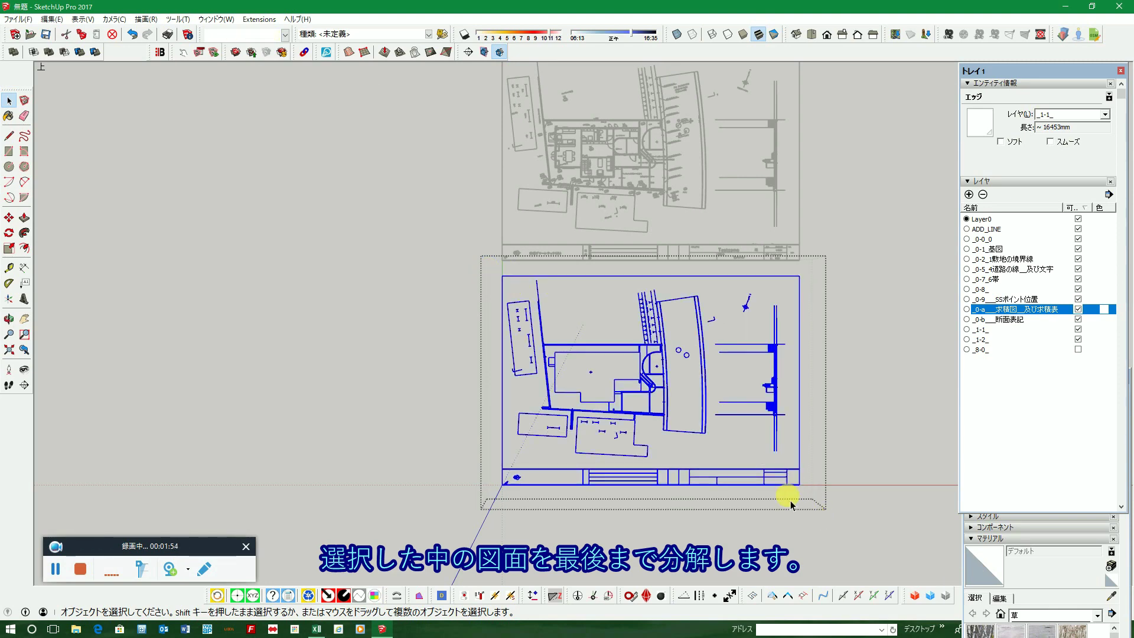
{"action": "right_click", "coordinate": [649, 386]}
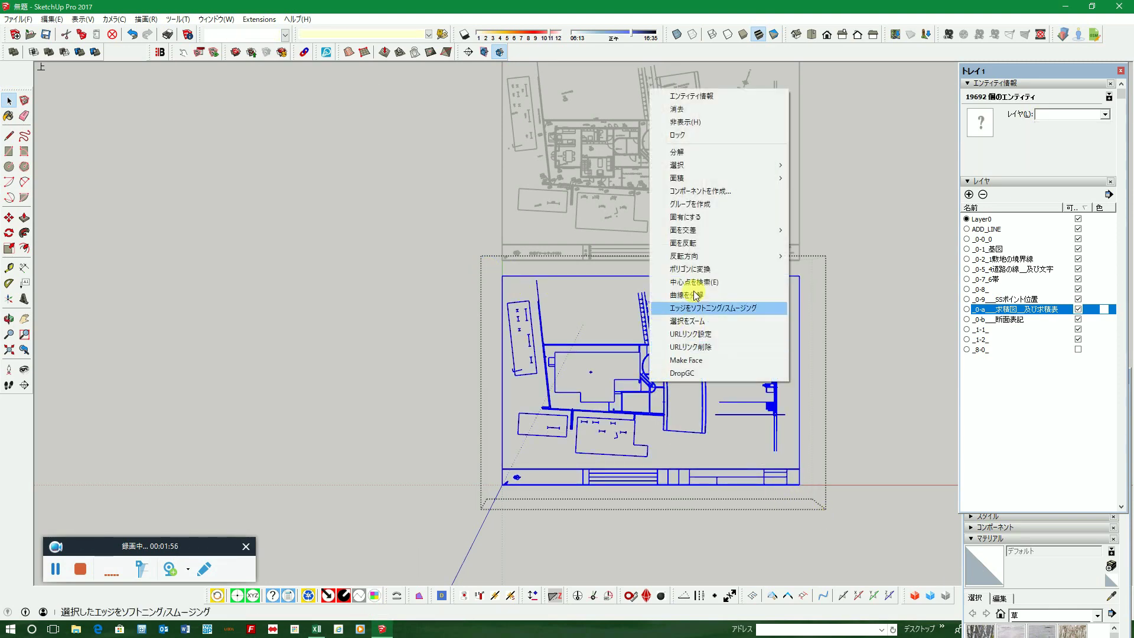
{"action": "left_click", "coordinate": [677, 151]}
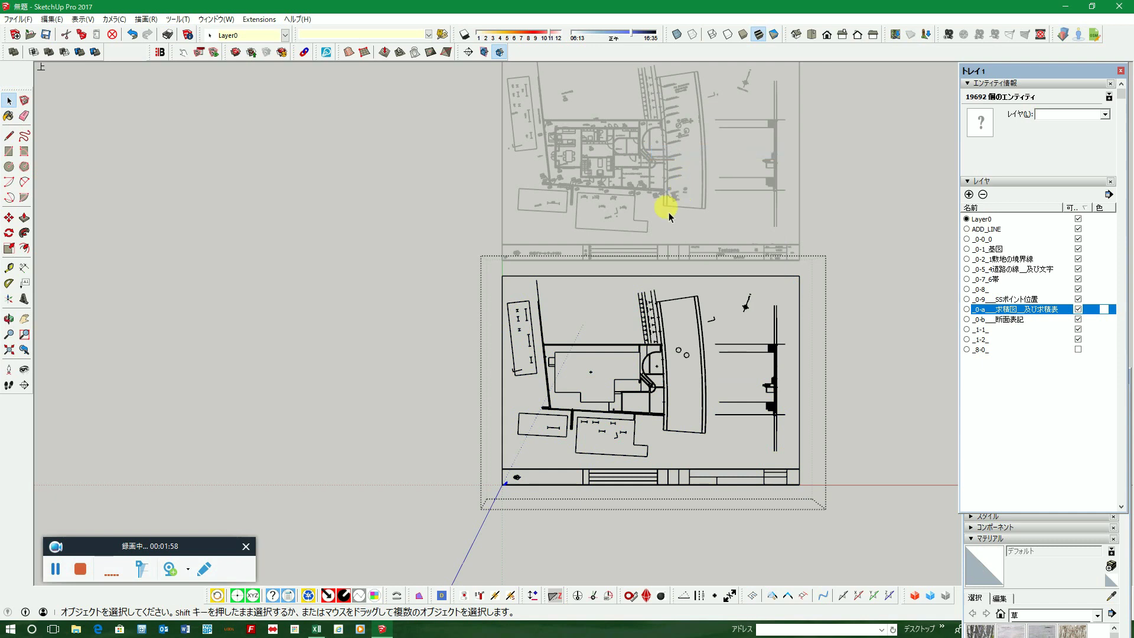
{"action": "left_click", "coordinate": [587, 377]}
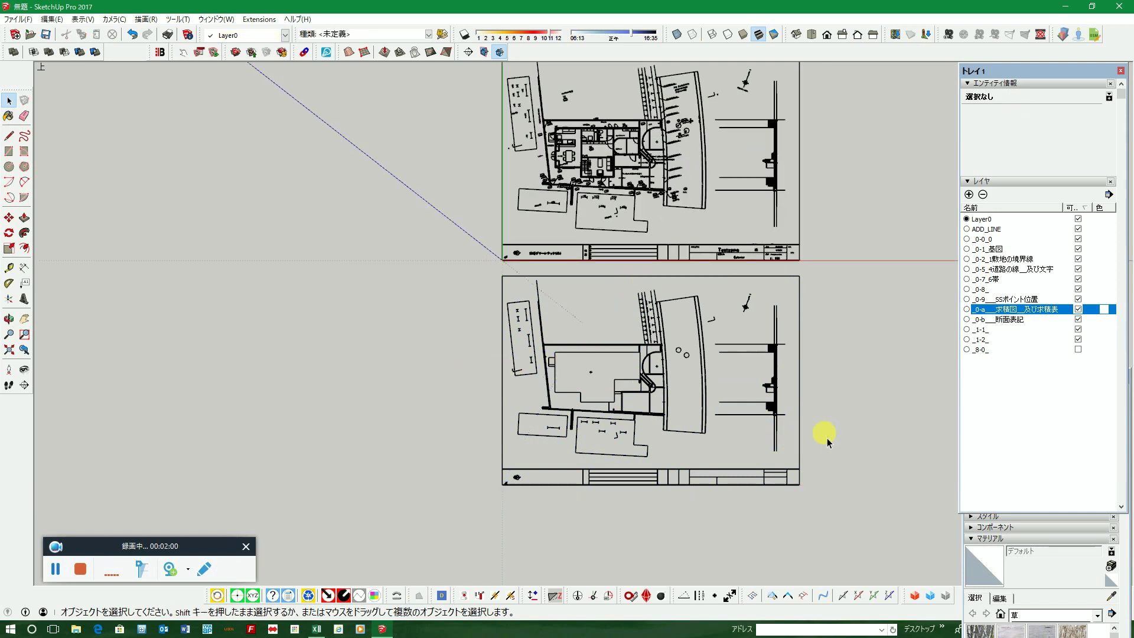
Step: Explode the copy's outer group and verify an edge now picks singly on layer _1-1_
{"action": "left_click", "coordinate": [578, 287]}
{"action": "right_click", "coordinate": [582, 284]}
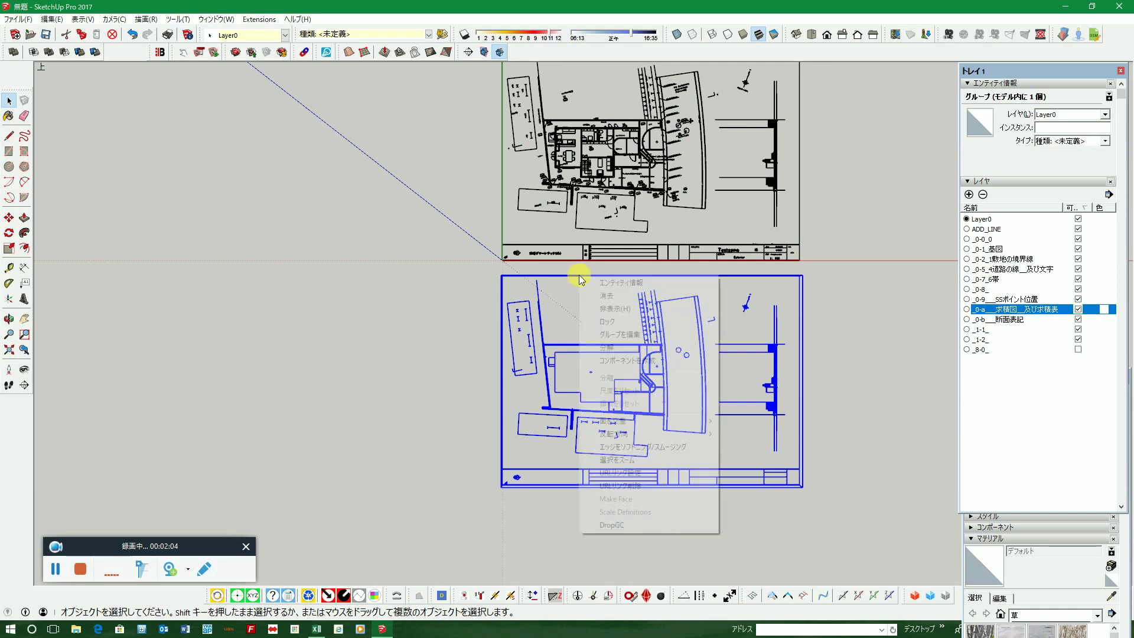
{"action": "left_click", "coordinate": [617, 349]}
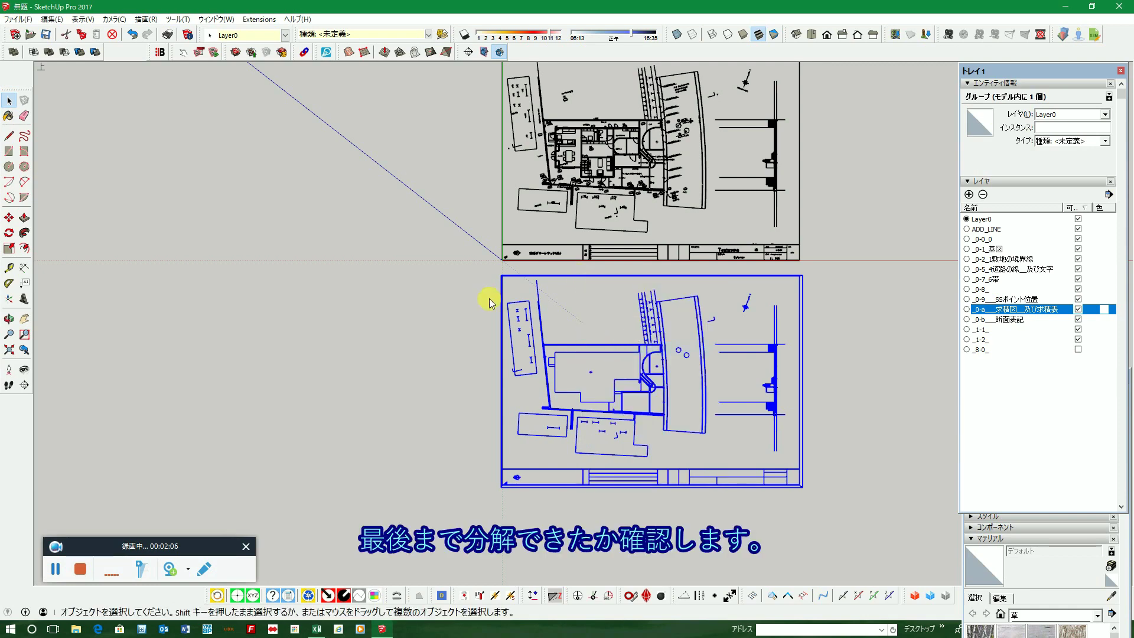
{"action": "left_click", "coordinate": [564, 296]}
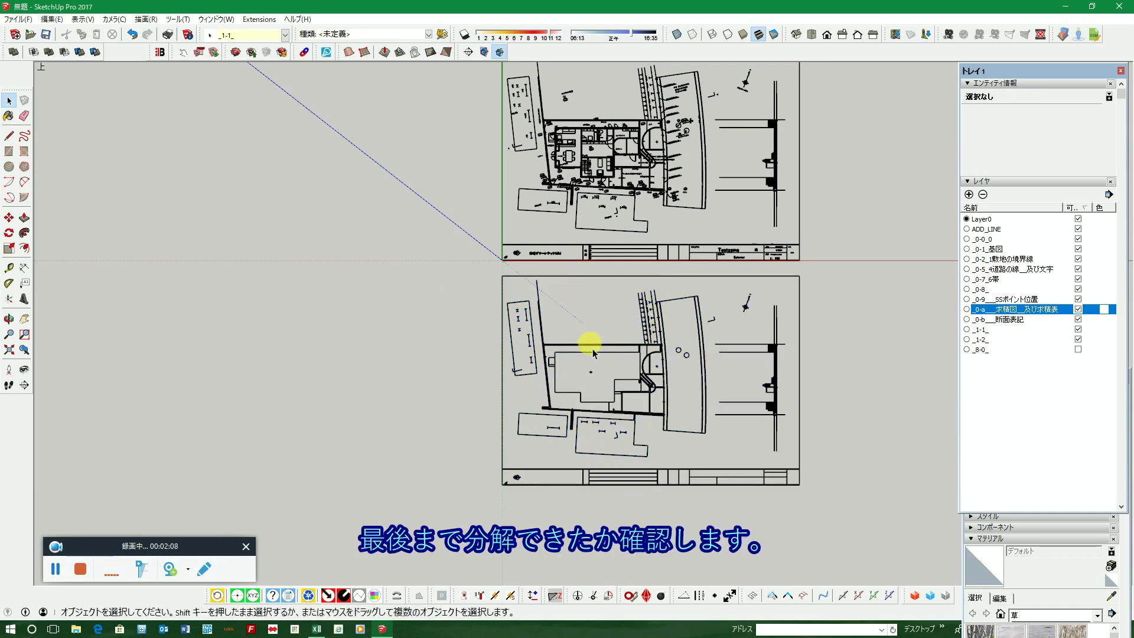
{"action": "left_click", "coordinate": [598, 289]}
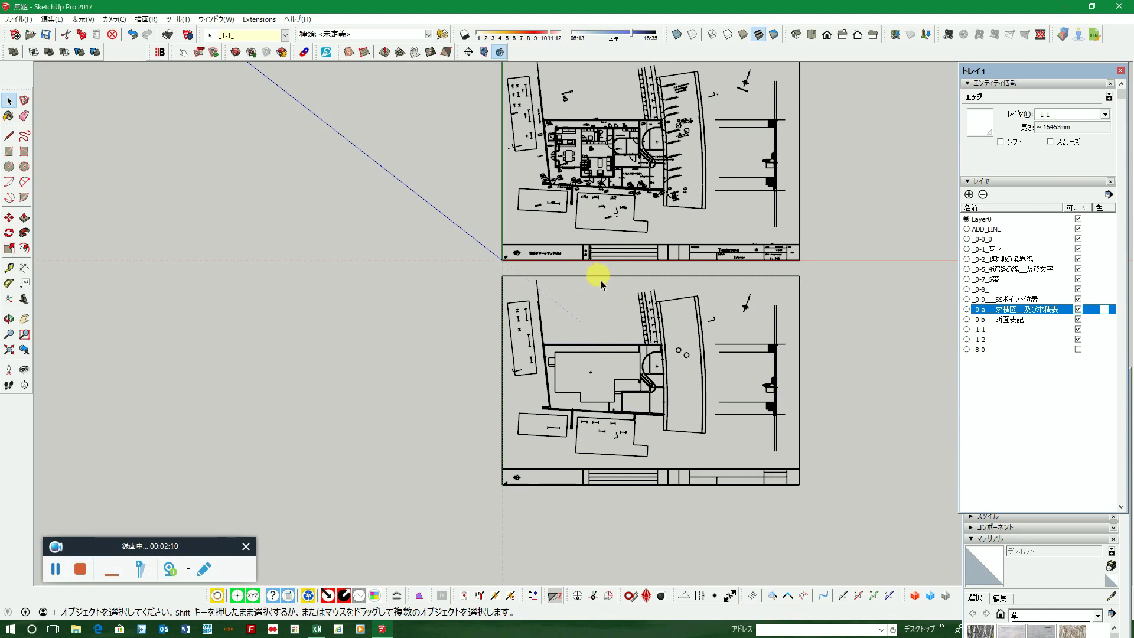
Step: Fill the lower copy's closed outlines with faces using Make Face, leaving open lines bare
{"action": "mouse_move", "coordinate": [485, 270]}
{"action": "left_mouse_down"}
{"action": "mouse_move", "coordinate": [685, 426]}
{"action": "mouse_move", "coordinate": [714, 465]}
{"action": "left_mouse_up"}
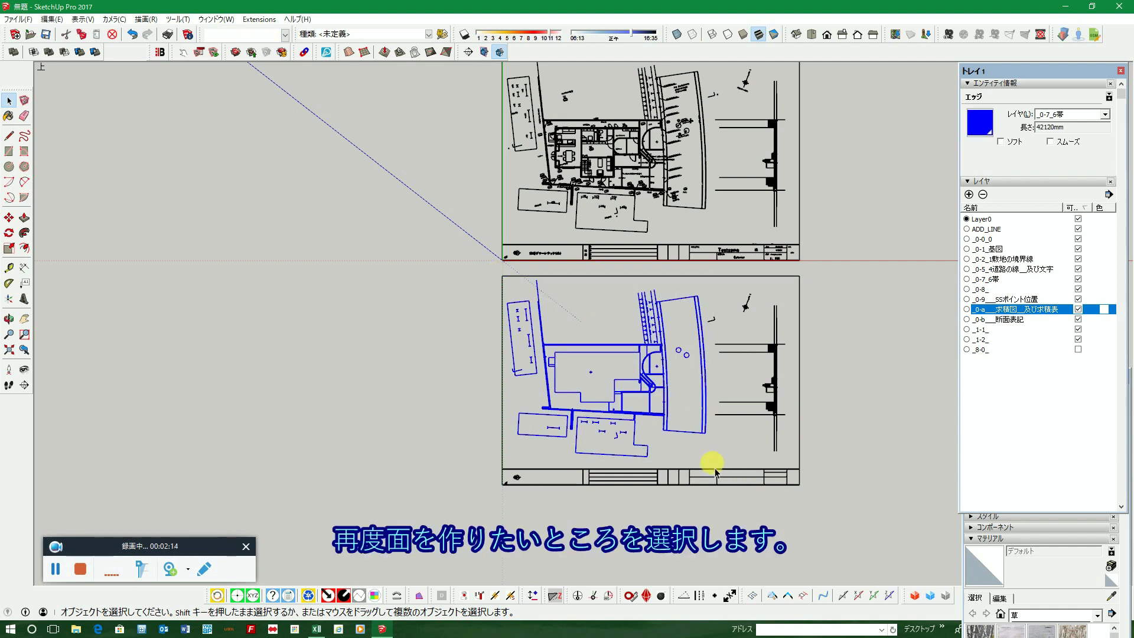
{"action": "left_click", "coordinate": [419, 599]}
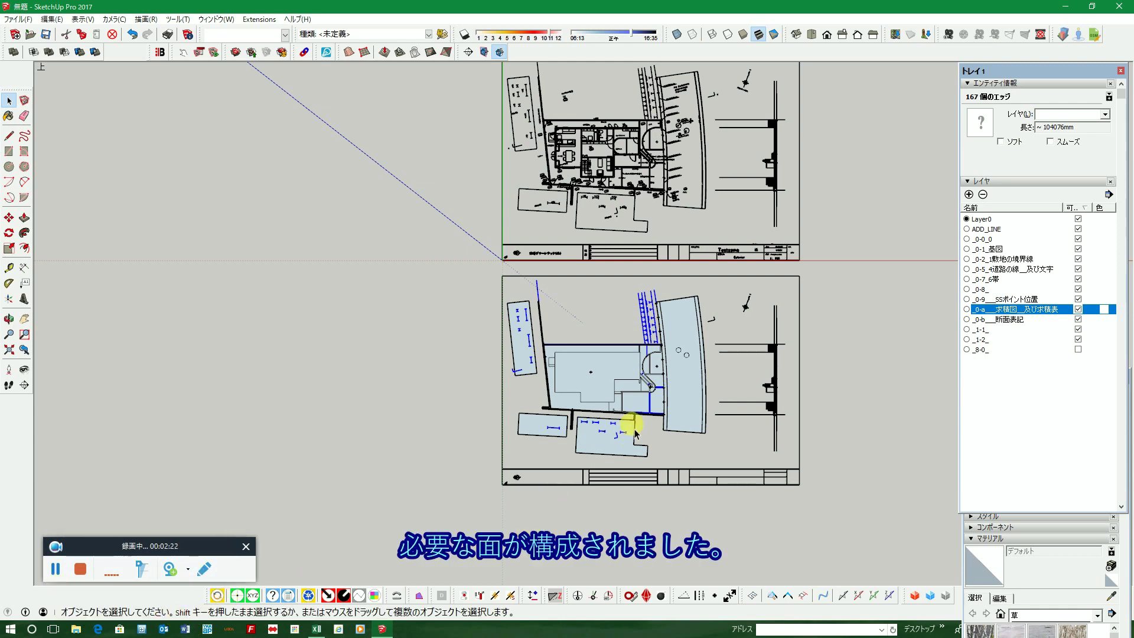
{"action": "scroll", "coordinate": [636, 433], "scroll_direction": "up", "scroll_amount": 2}
{"action": "scroll", "coordinate": [634, 425], "scroll_direction": "up", "scroll_amount": 2}
{"action": "scroll", "coordinate": [633, 425], "scroll_direction": "up", "scroll_amount": 2}
{"action": "scroll", "coordinate": [649, 428], "scroll_direction": "up", "scroll_amount": 2}
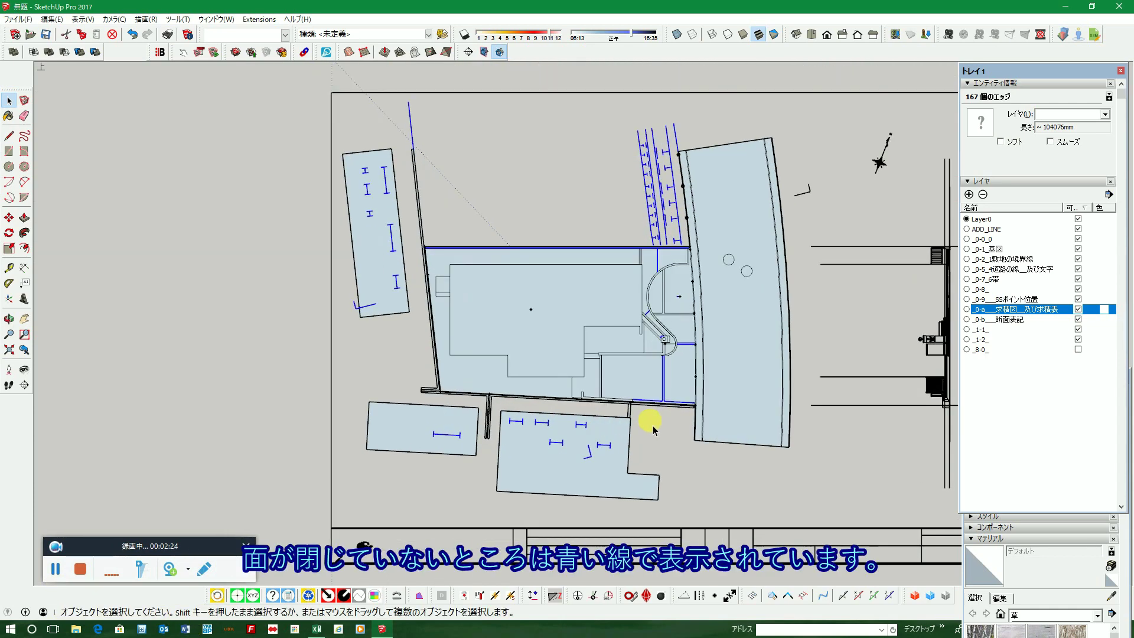
{"action": "scroll", "coordinate": [650, 428], "scroll_direction": "up", "scroll_amount": 1}
{"action": "scroll", "coordinate": [552, 416], "scroll_direction": "up", "scroll_amount": 1}
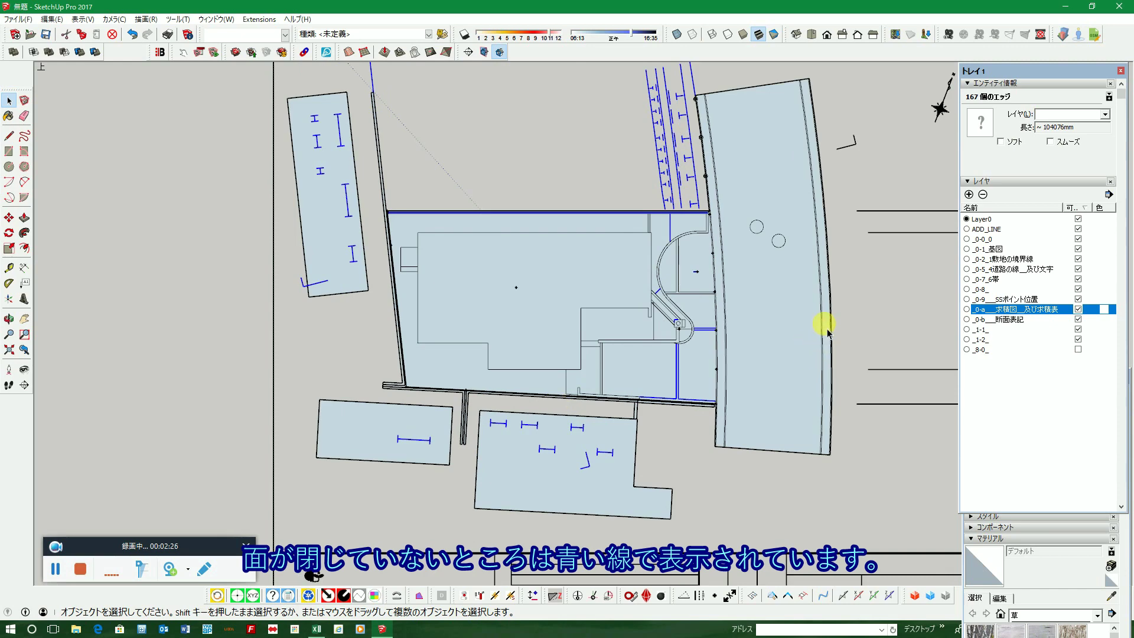
Step: Zoom in on the road and select its outer strip and large main face with edges
{"action": "scroll", "coordinate": [827, 330], "scroll_direction": "up", "scroll_amount": 1}
{"action": "scroll", "coordinate": [828, 322], "scroll_direction": "up", "scroll_amount": 1}
{"action": "scroll", "coordinate": [829, 319], "scroll_direction": "up", "scroll_amount": 2}
{"action": "scroll", "coordinate": [830, 318], "scroll_direction": "up", "scroll_amount": 1}
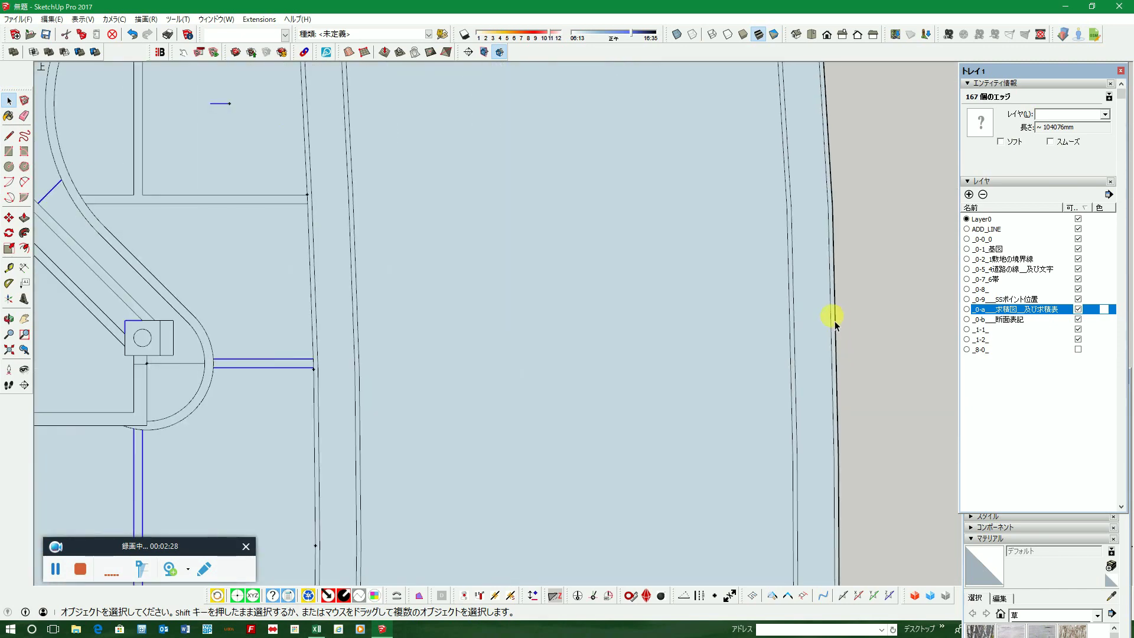
{"action": "double_click", "coordinate": [835, 324]}
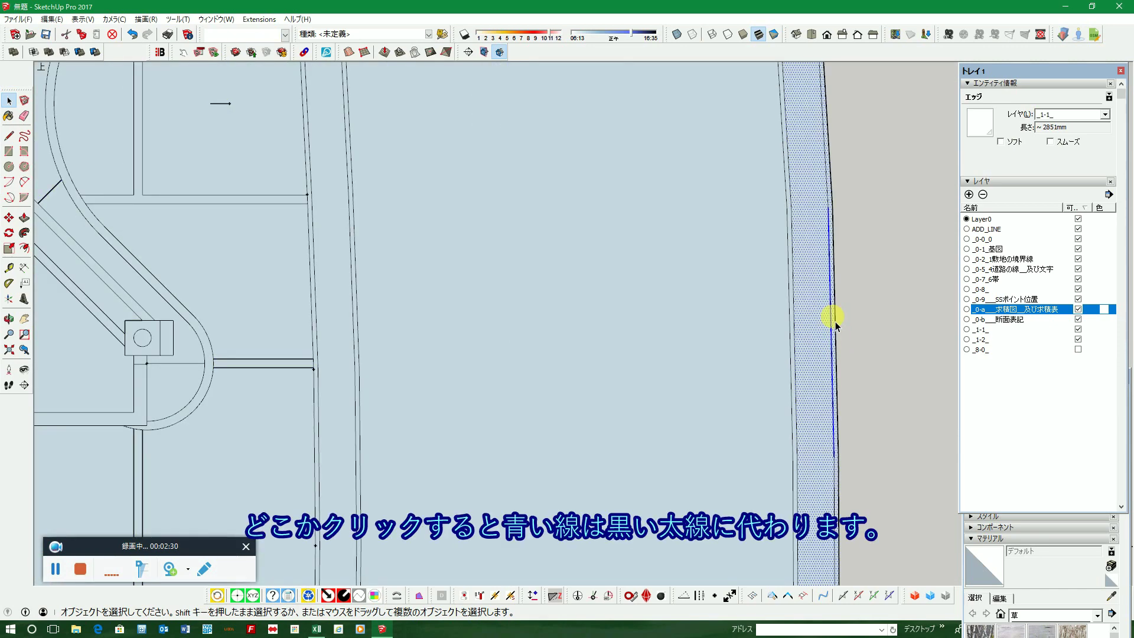
{"action": "scroll", "coordinate": [814, 313], "scroll_direction": "down", "scroll_amount": 1}
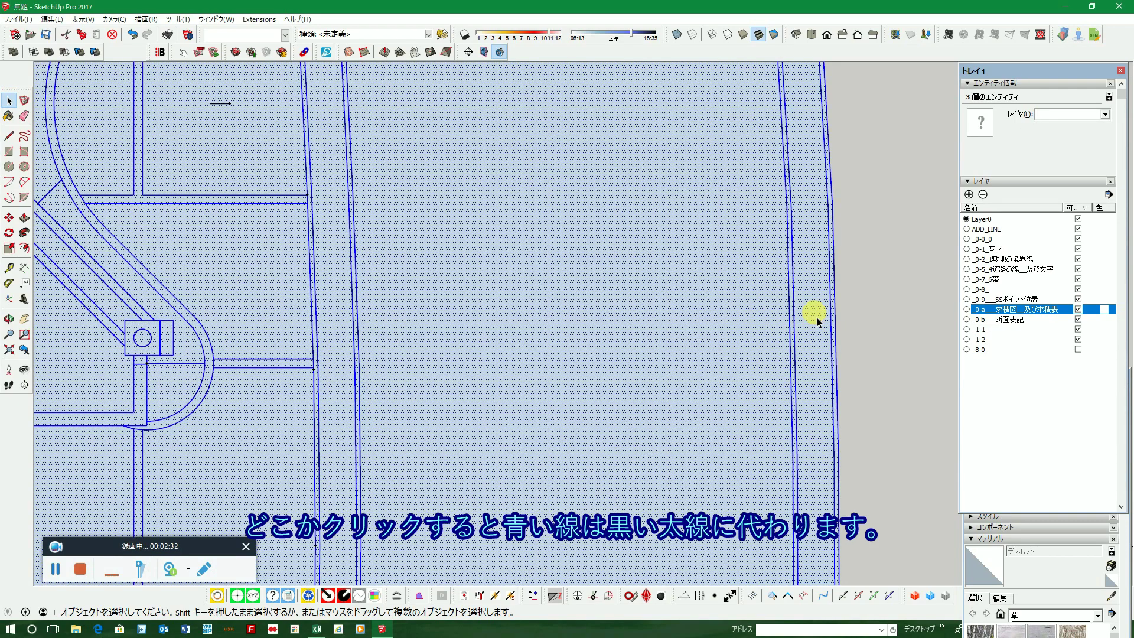
{"action": "scroll", "coordinate": [813, 309], "scroll_direction": "down", "scroll_amount": 1}
{"action": "scroll", "coordinate": [767, 316], "scroll_direction": "down", "scroll_amount": 1}
{"action": "left_click", "coordinate": [705, 324]}
{"action": "double_click", "coordinate": [705, 324]}
{"action": "scroll", "coordinate": [736, 321], "scroll_direction": "down", "scroll_amount": 1}
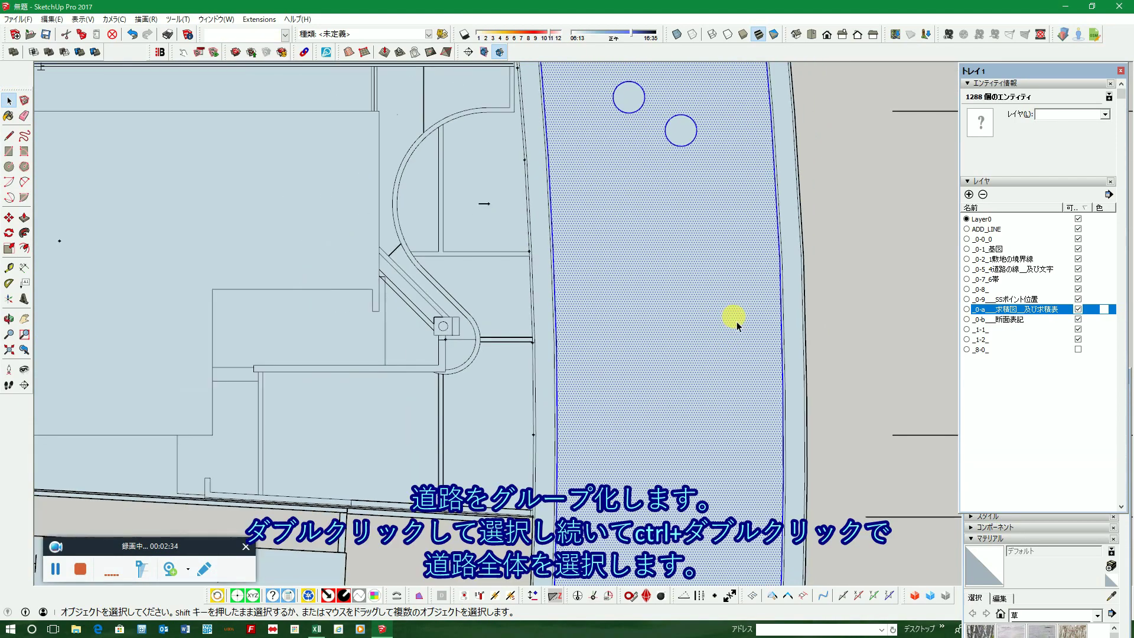
{"action": "scroll", "coordinate": [814, 323], "scroll_direction": "up", "scroll_amount": 1}
Step: Add the narrow outer strip, boundary edges, inner strip and remaining road geometry (473 entities)
{"action": "double_click", "coordinate": [790, 322], "text": "ctrl"}
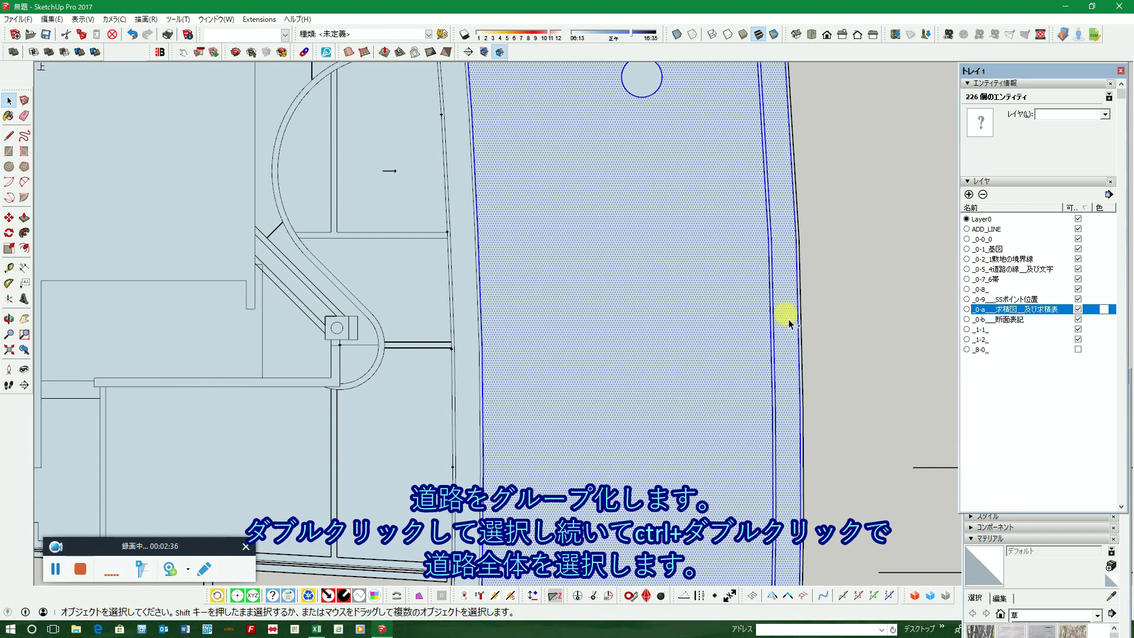
{"action": "scroll", "coordinate": [798, 319], "scroll_direction": "up", "scroll_amount": 1}
{"action": "scroll", "coordinate": [804, 322], "scroll_direction": "up", "scroll_amount": 1}
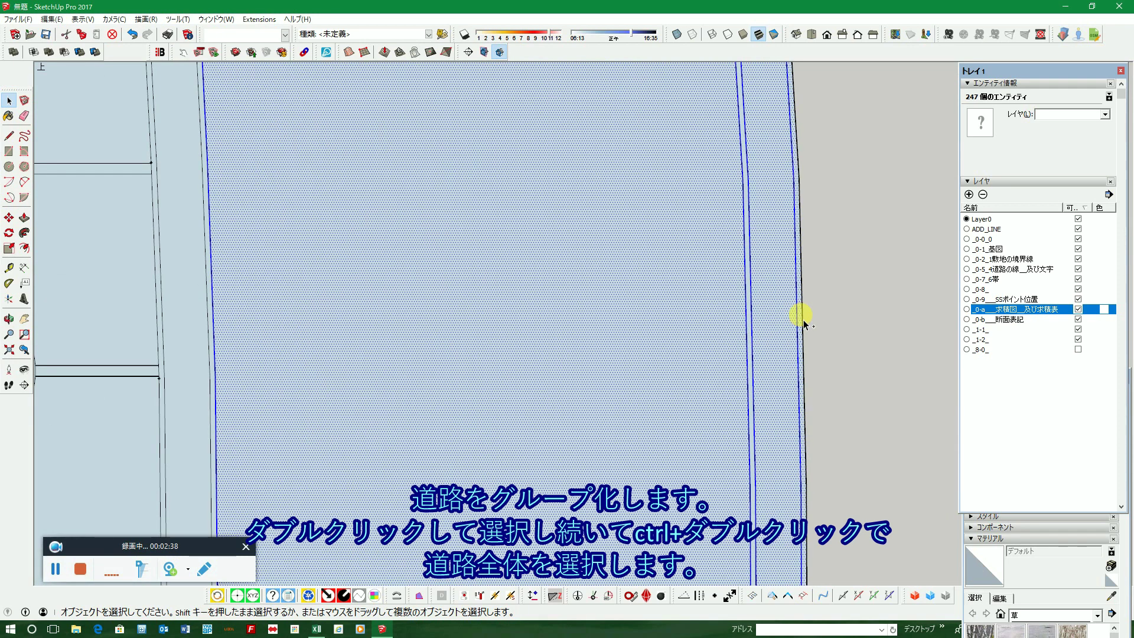
{"action": "double_click", "coordinate": [802, 324], "text": "ctrl"}
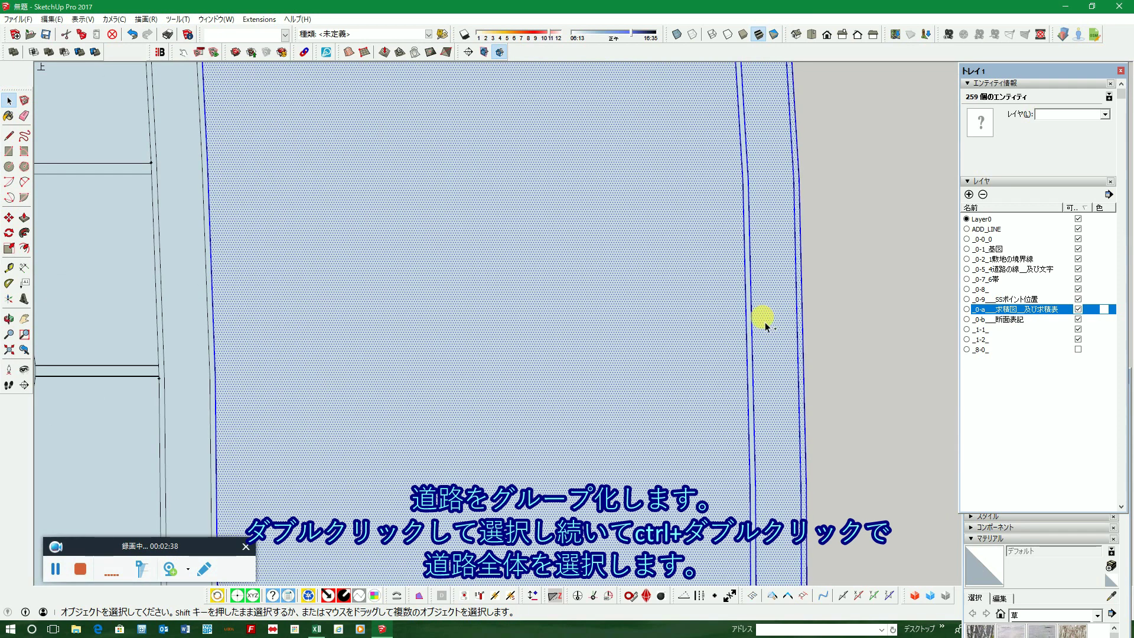
{"action": "double_click", "coordinate": [800, 324], "text": "ctrl"}
{"action": "scroll", "coordinate": [799, 324], "scroll_direction": "down", "scroll_amount": 1}
{"action": "scroll", "coordinate": [375, 344], "scroll_direction": "up", "scroll_amount": 1}
{"action": "scroll", "coordinate": [378, 340], "scroll_direction": "up", "scroll_amount": 1}
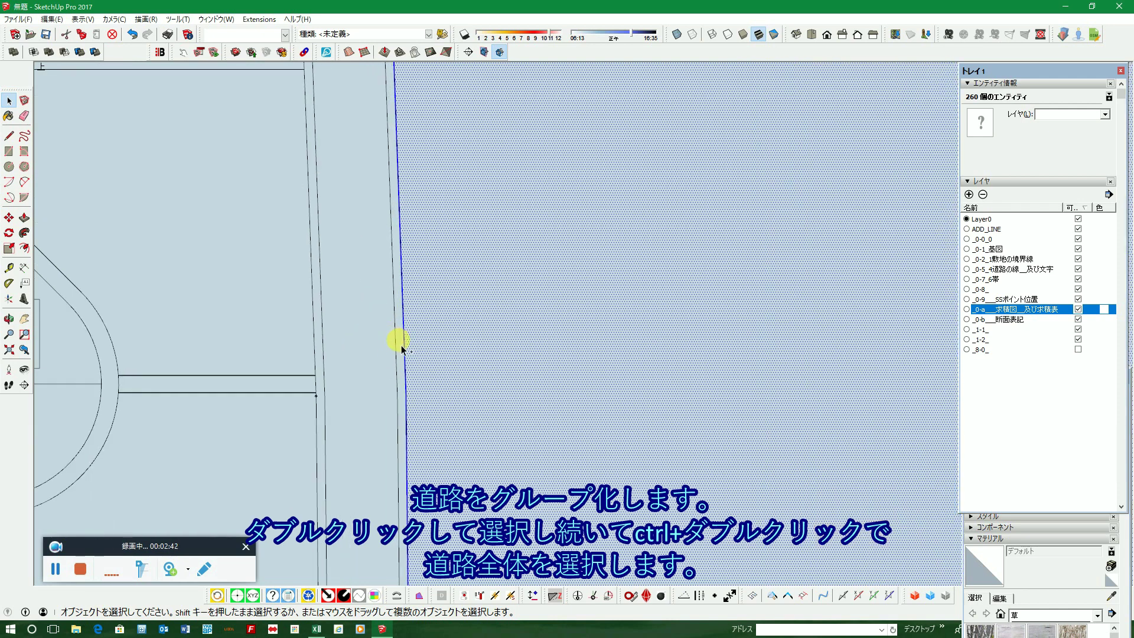
{"action": "double_click", "coordinate": [365, 348], "text": "ctrl"}
{"action": "scroll", "coordinate": [581, 355], "scroll_direction": "down", "scroll_amount": 1}
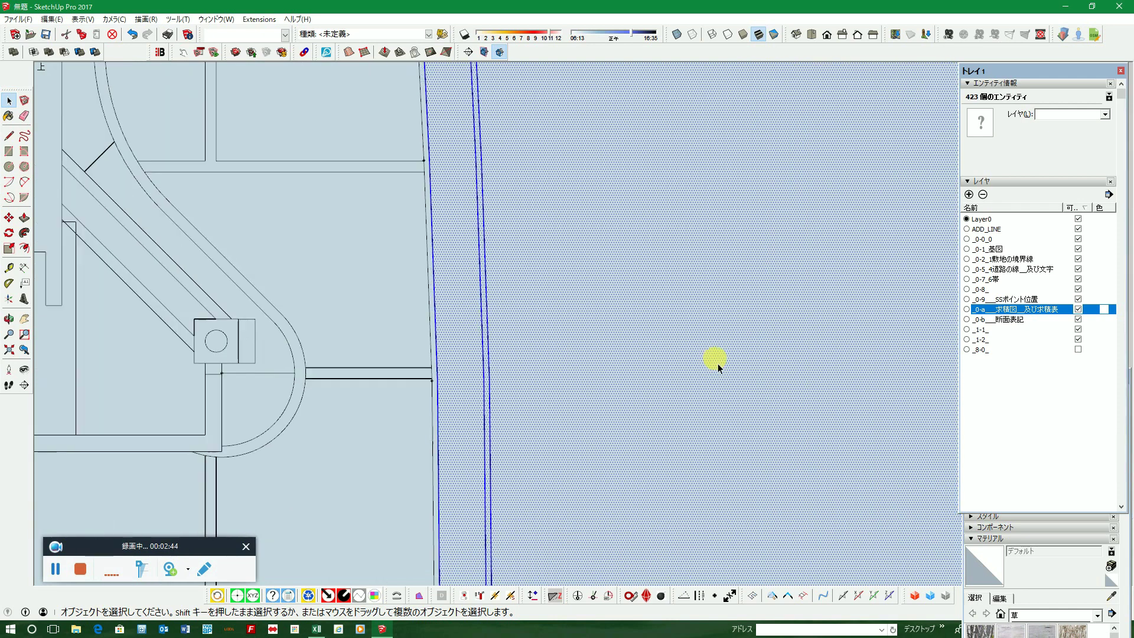
{"action": "scroll", "coordinate": [756, 357], "scroll_direction": "down", "scroll_amount": 1}
{"action": "scroll", "coordinate": [756, 357], "scroll_direction": "down", "scroll_amount": 1}
{"action": "scroll", "coordinate": [587, 366], "scroll_direction": "up", "scroll_amount": 2}
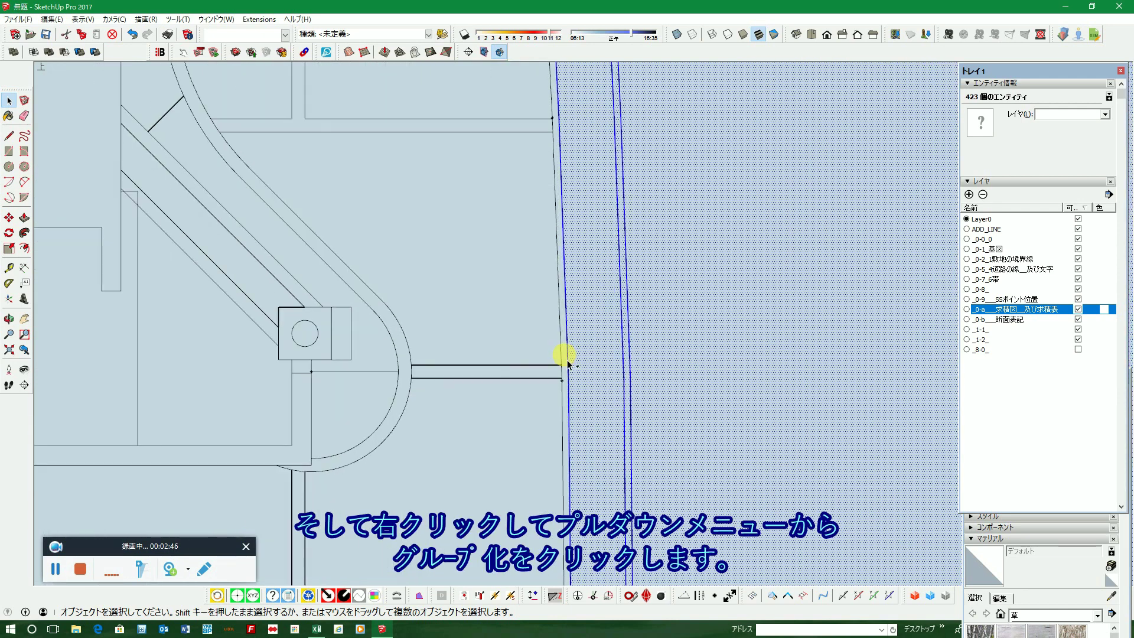
{"action": "left_click", "coordinate": [562, 357], "text": "ctrl"}
Step: Turn the selected road geometry into one group, then deselect
{"action": "scroll", "coordinate": [585, 360], "scroll_direction": "down", "scroll_amount": 1}
{"action": "scroll", "coordinate": [588, 361], "scroll_direction": "down", "scroll_amount": 1}
{"action": "right_click", "coordinate": [714, 305]}
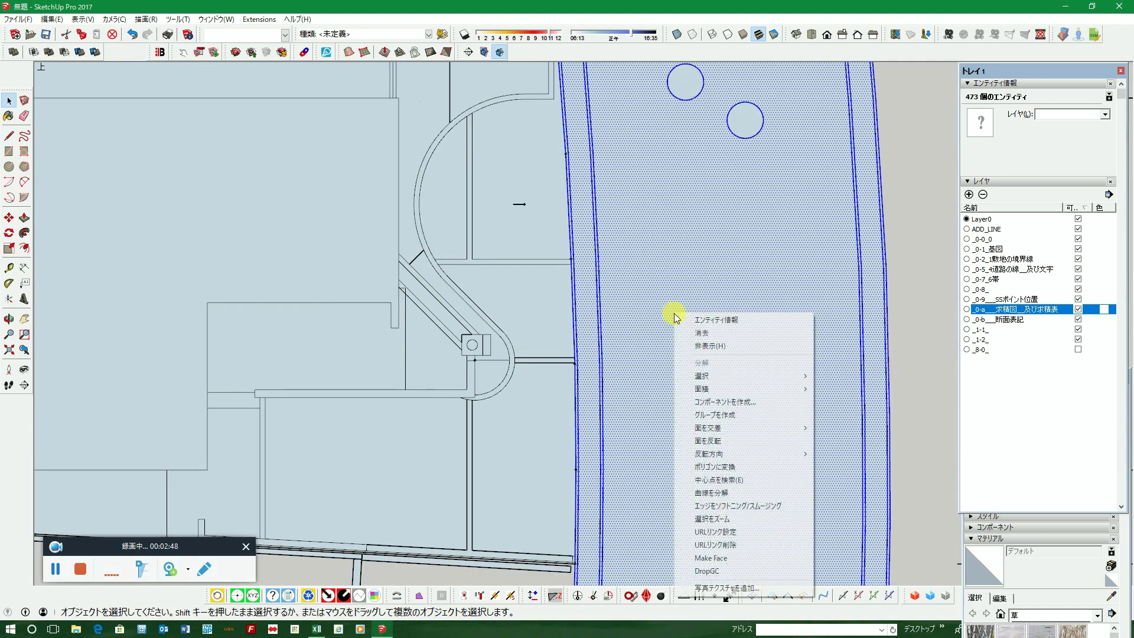
{"action": "left_click", "coordinate": [741, 125]}
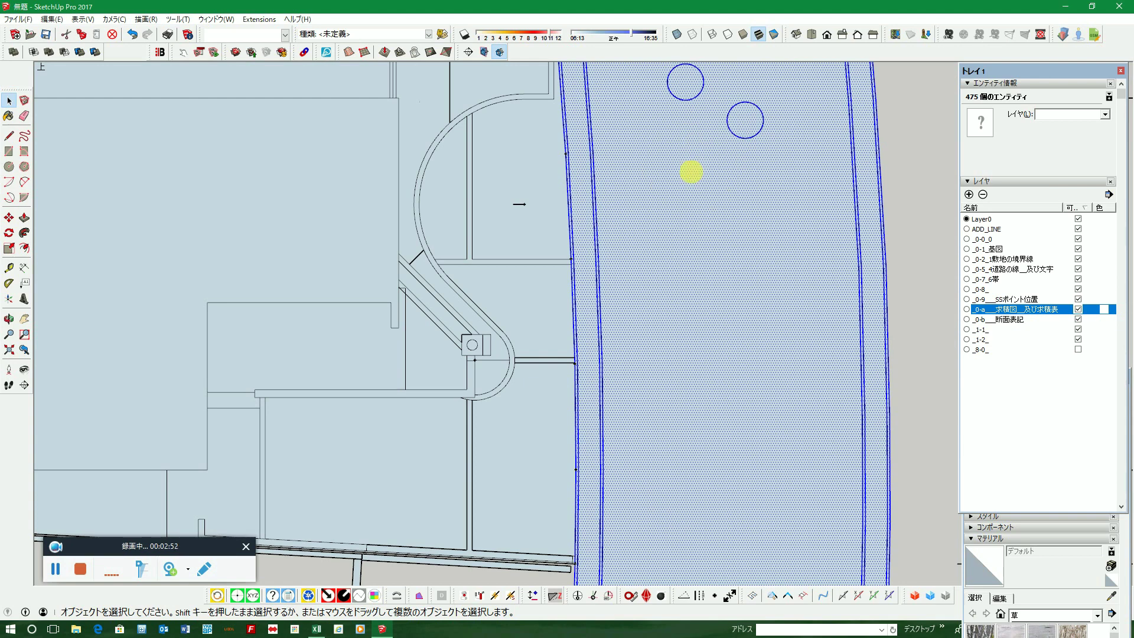
{"action": "right_click", "coordinate": [694, 176]}
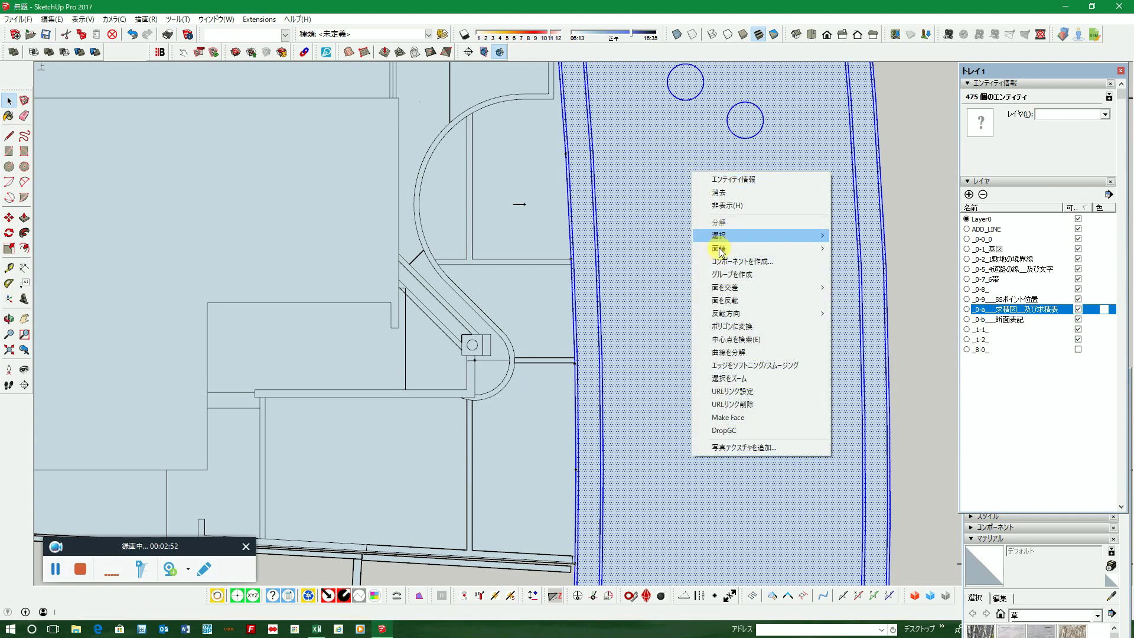
{"action": "left_click", "coordinate": [742, 280]}
{"action": "scroll", "coordinate": [744, 279], "scroll_direction": "down", "scroll_amount": 3}
{"action": "scroll", "coordinate": [742, 278], "scroll_direction": "down", "scroll_amount": 2}
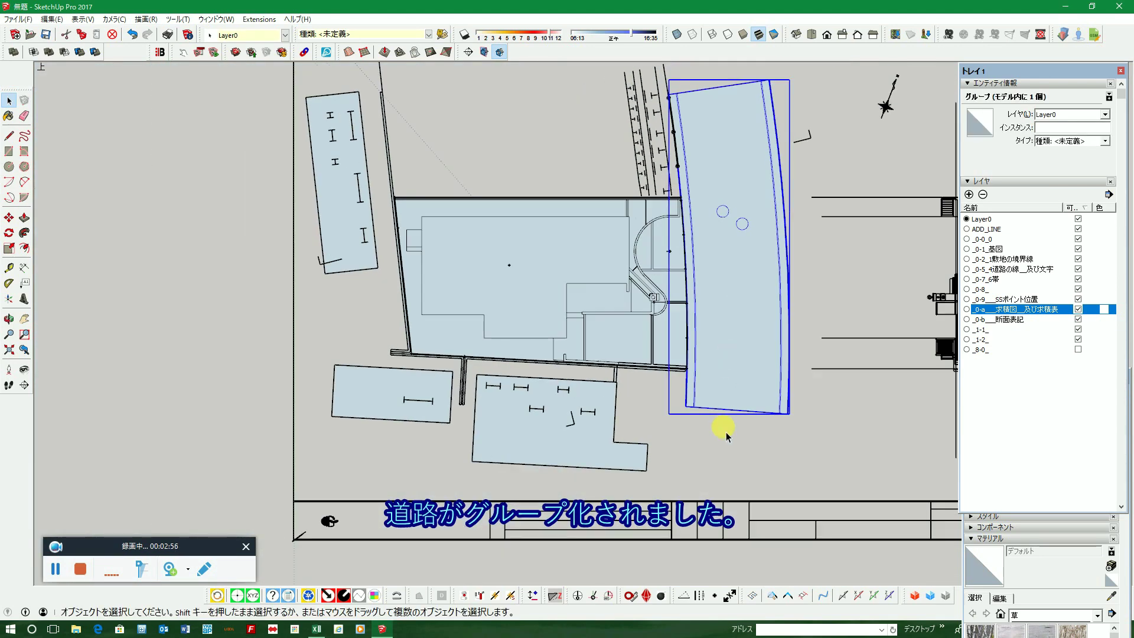
{"action": "left_click", "coordinate": [726, 436]}
Step: Select both quarter-circle concrete faces plus the lower concrete face, 139 entities in all
{"action": "scroll", "coordinate": [673, 259], "scroll_direction": "up", "scroll_amount": 3}
{"action": "double_click", "coordinate": [679, 220]}
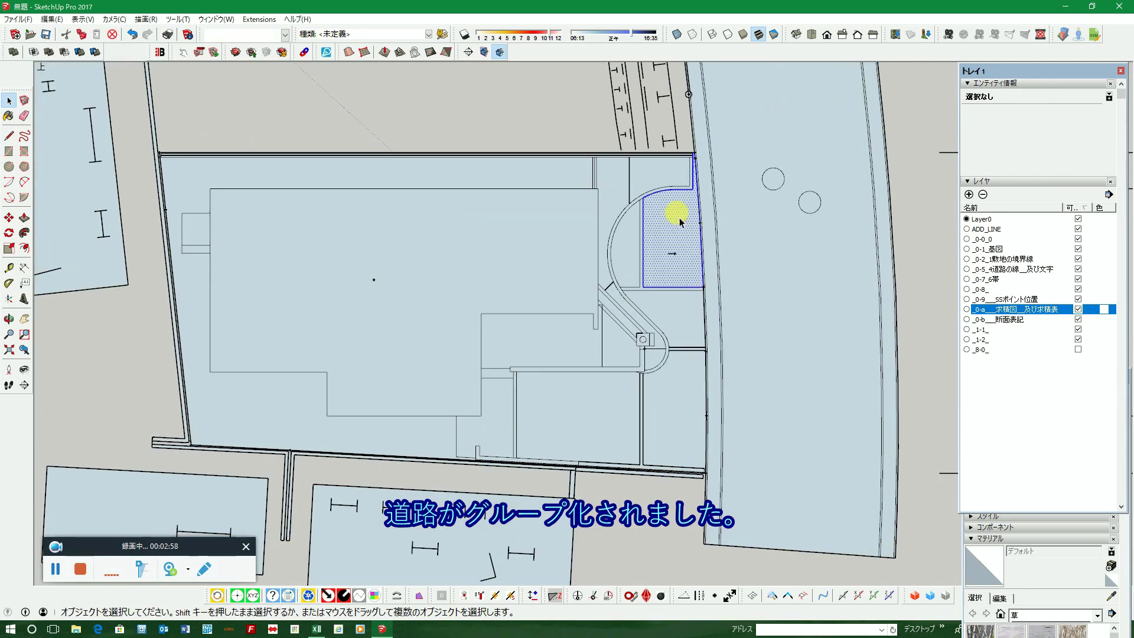
{"action": "double_click", "coordinate": [628, 228], "text": "shift"}
{"action": "scroll", "coordinate": [643, 238], "scroll_direction": "up", "scroll_amount": 2}
{"action": "scroll", "coordinate": [644, 239], "scroll_direction": "up", "scroll_amount": 2}
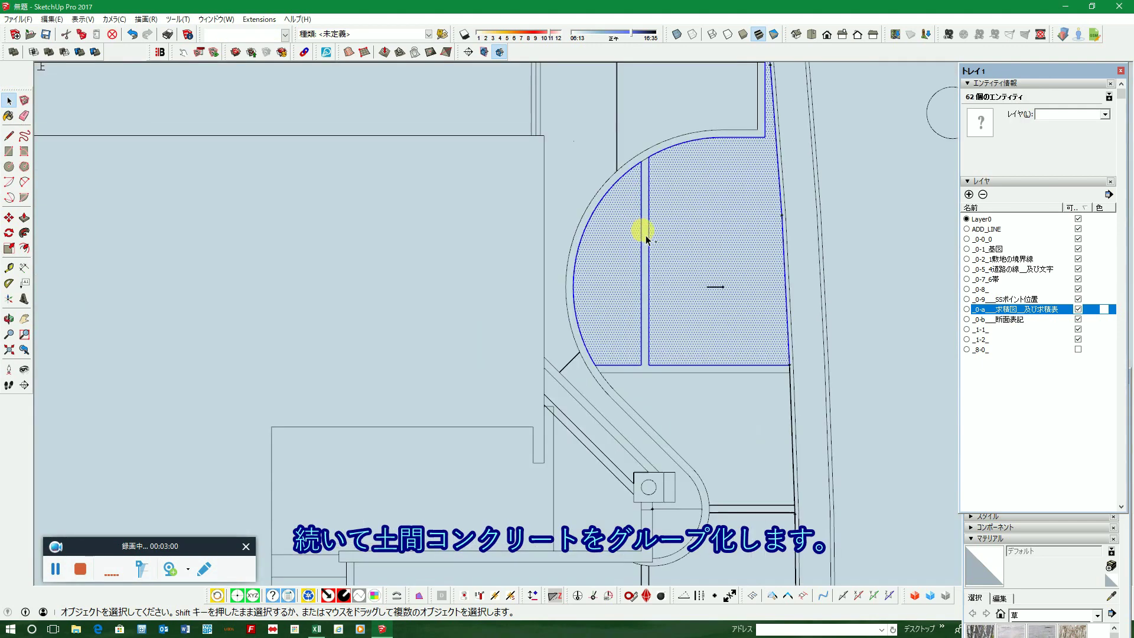
{"action": "double_click", "coordinate": [697, 416], "text": "shift"}
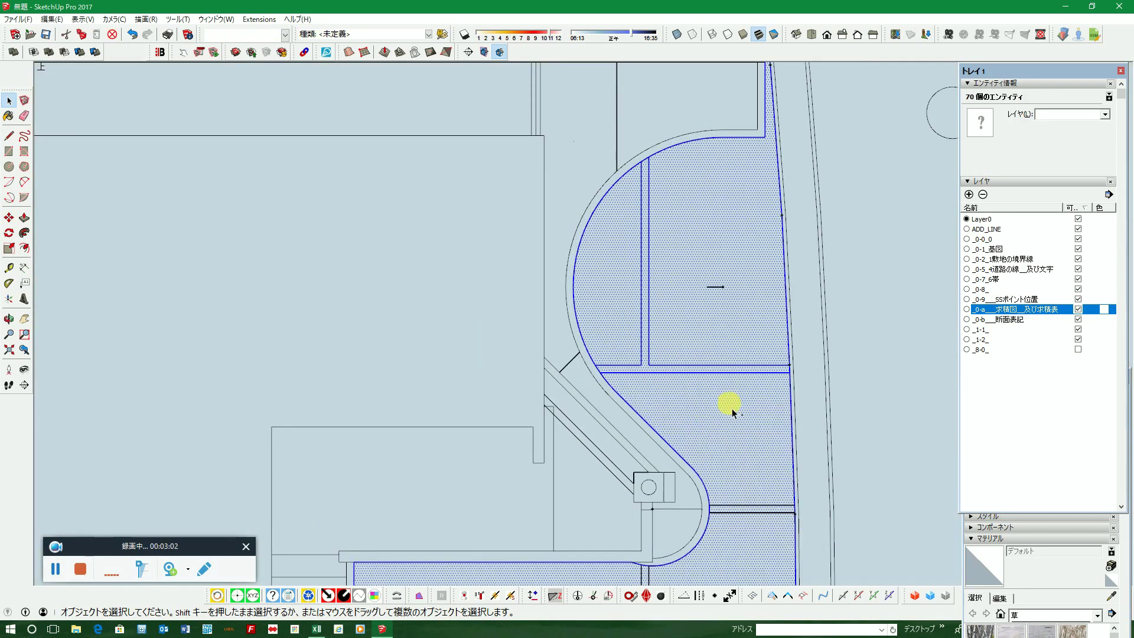
{"action": "scroll", "coordinate": [732, 408], "scroll_direction": "down", "scroll_amount": 2}
{"action": "scroll", "coordinate": [732, 460], "scroll_direction": "up", "scroll_amount": 1}
{"action": "scroll", "coordinate": [728, 461], "scroll_direction": "down", "scroll_amount": 2}
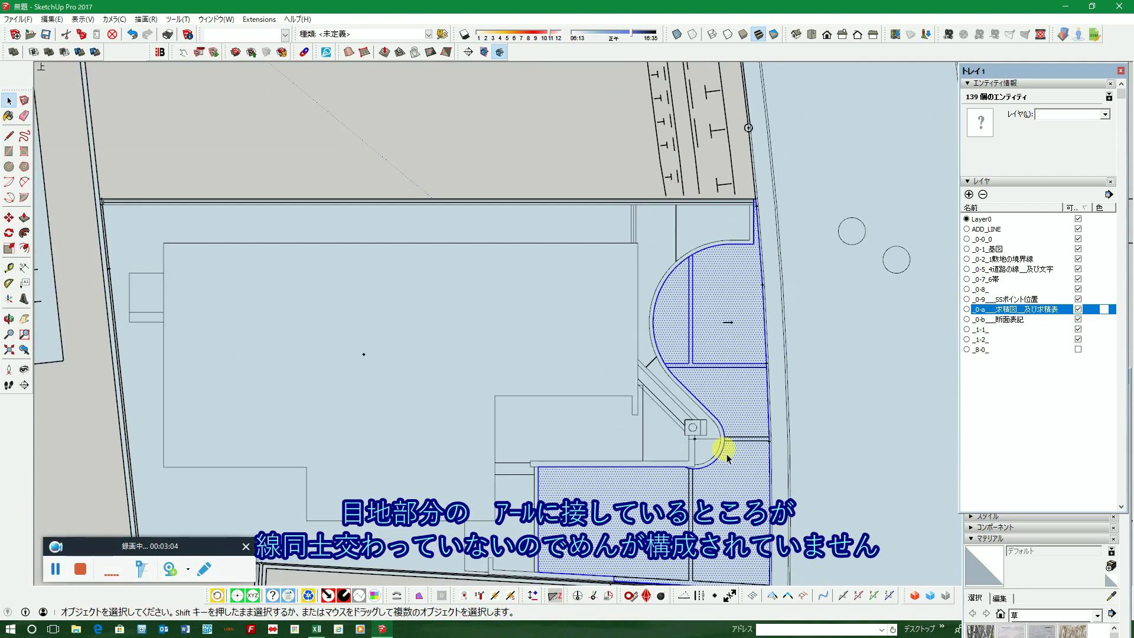
{"action": "scroll", "coordinate": [729, 453], "scroll_direction": "up", "scroll_amount": 2}
{"action": "scroll", "coordinate": [731, 451], "scroll_direction": "up", "scroll_amount": 1}
{"action": "scroll", "coordinate": [729, 452], "scroll_direction": "up", "scroll_amount": 1}
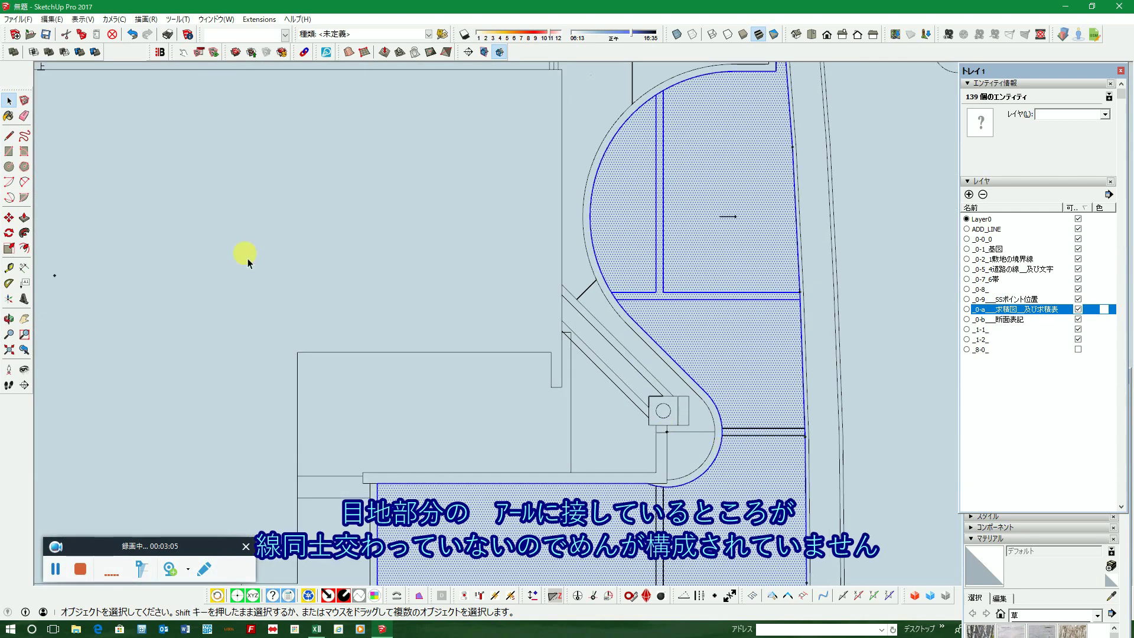
Step: Extend the joint line past the arc beside the rounded corner
{"action": "left_click", "coordinate": [9, 136]}
{"action": "scroll", "coordinate": [735, 443], "scroll_direction": "up", "scroll_amount": 1}
{"action": "scroll", "coordinate": [734, 443], "scroll_direction": "up", "scroll_amount": 1}
{"action": "scroll", "coordinate": [731, 431], "scroll_direction": "up", "scroll_amount": 1}
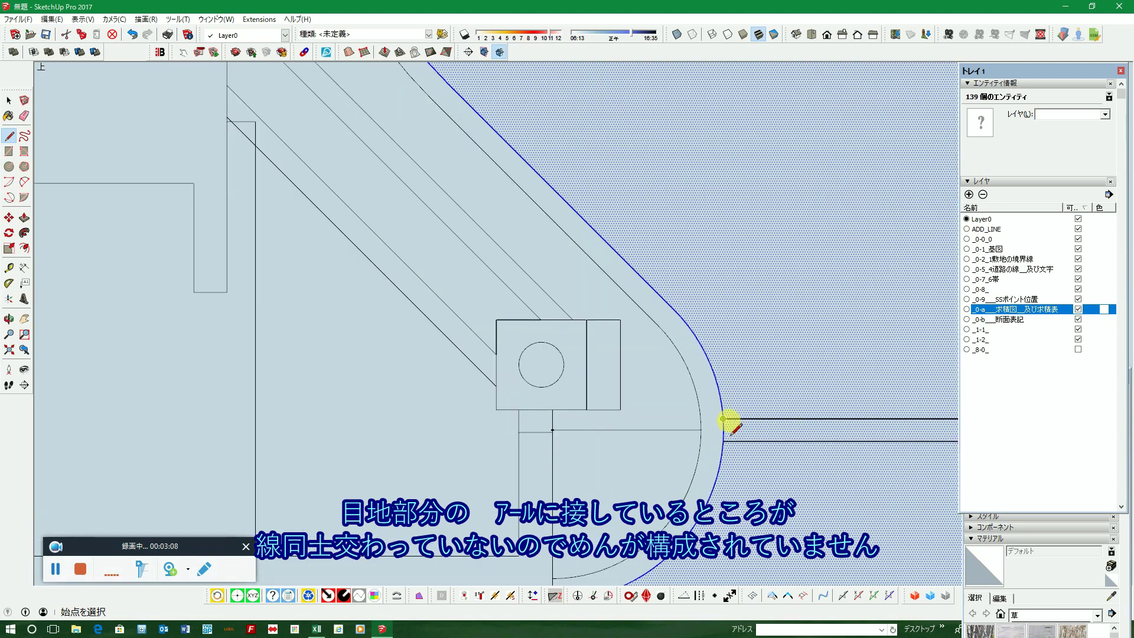
{"action": "left_click", "coordinate": [723, 419]}
{"action": "left_click", "coordinate": [711, 418]}
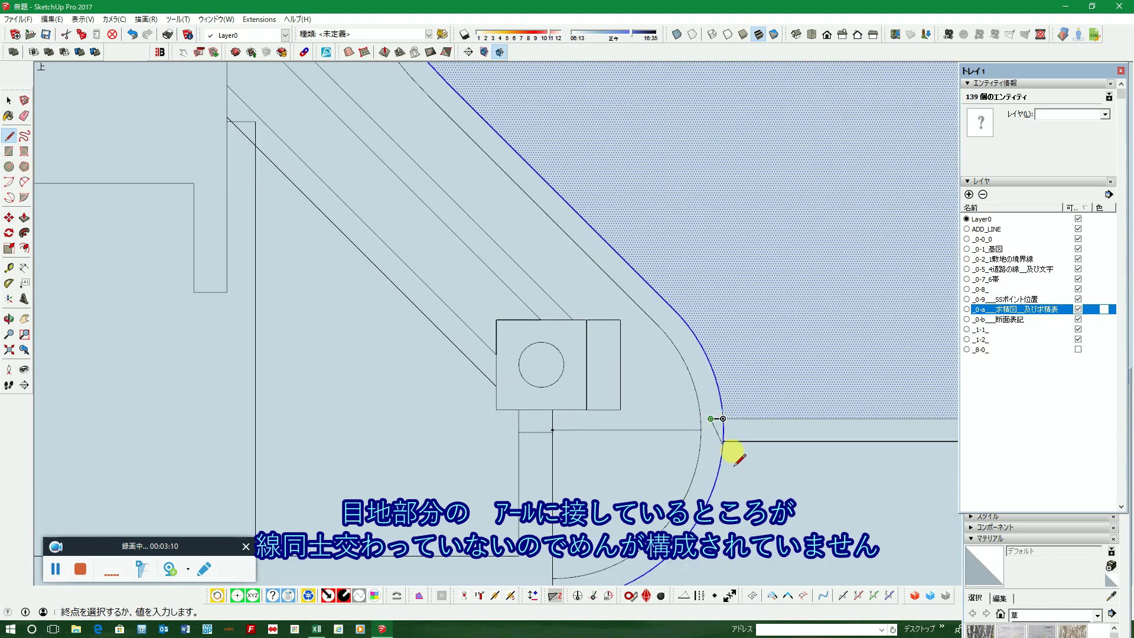
{"action": "left_click", "coordinate": [9, 135]}
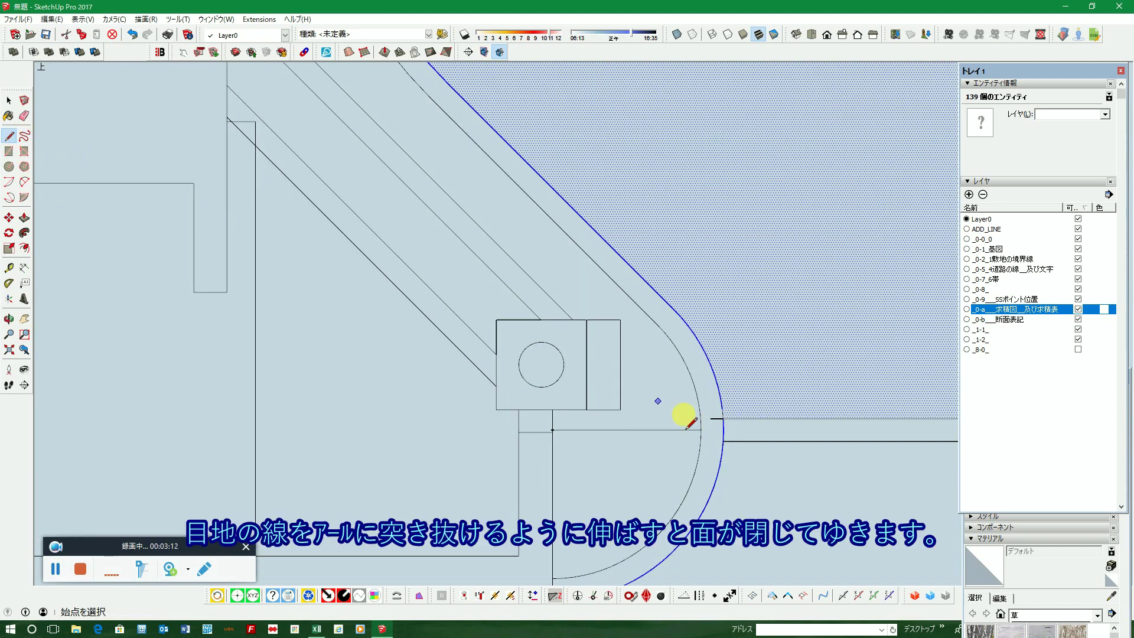
{"action": "left_click", "coordinate": [723, 442]}
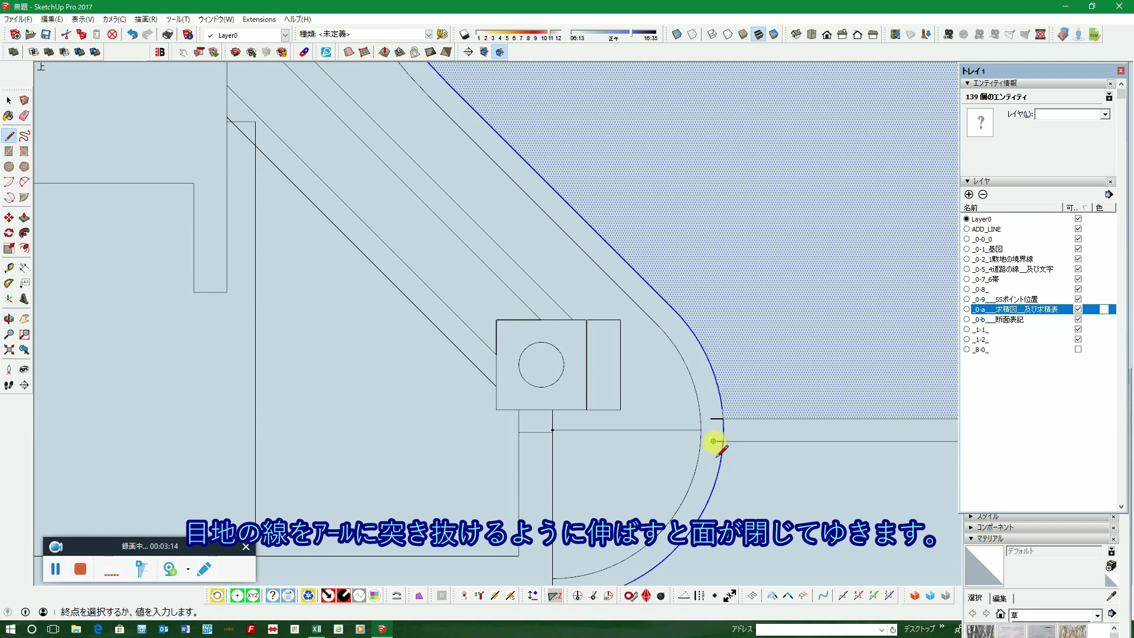
Step: Erase the overshooting edge and confirm the strip is a closed 3095906 mm² face
{"action": "left_click", "coordinate": [22, 115]}
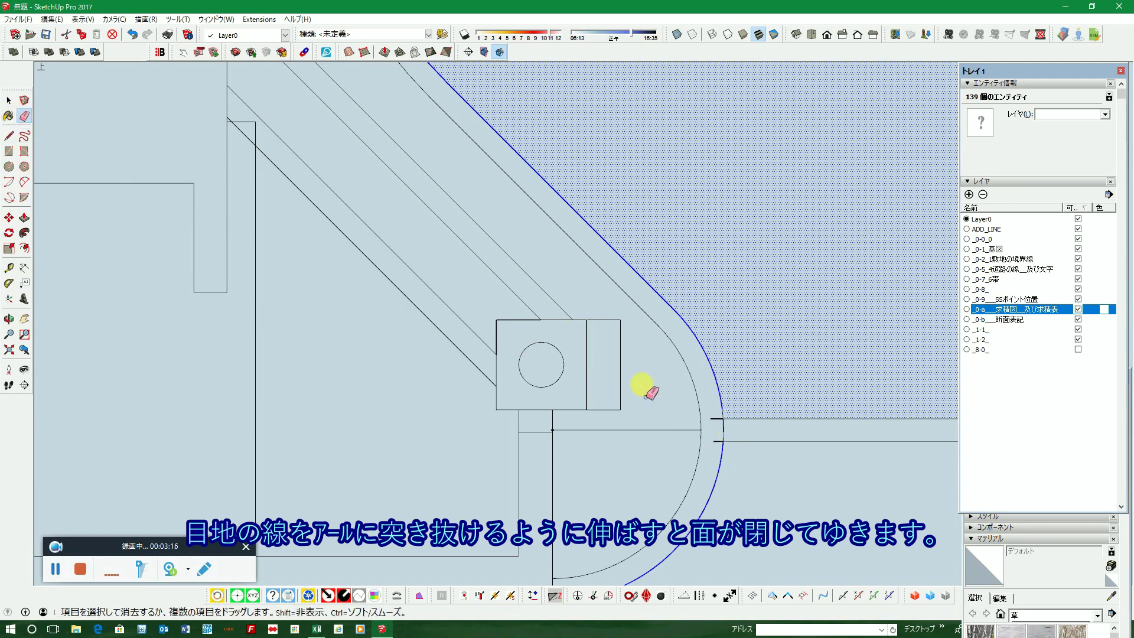
{"action": "scroll", "coordinate": [679, 408], "scroll_direction": "down", "scroll_amount": 3}
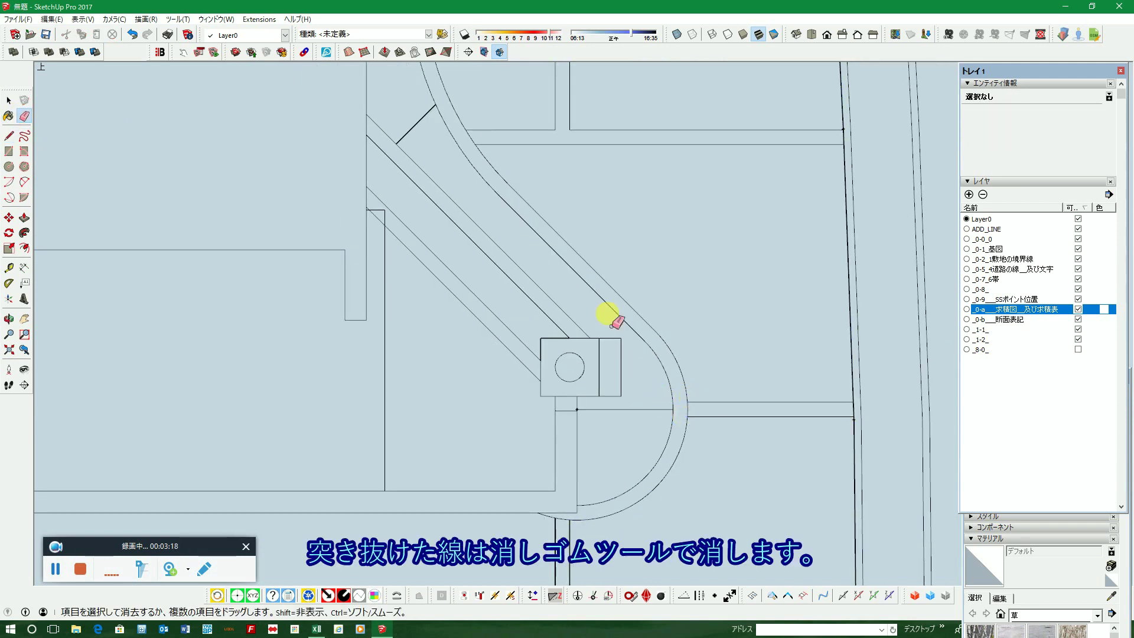
{"action": "left_click", "coordinate": [8, 100]}
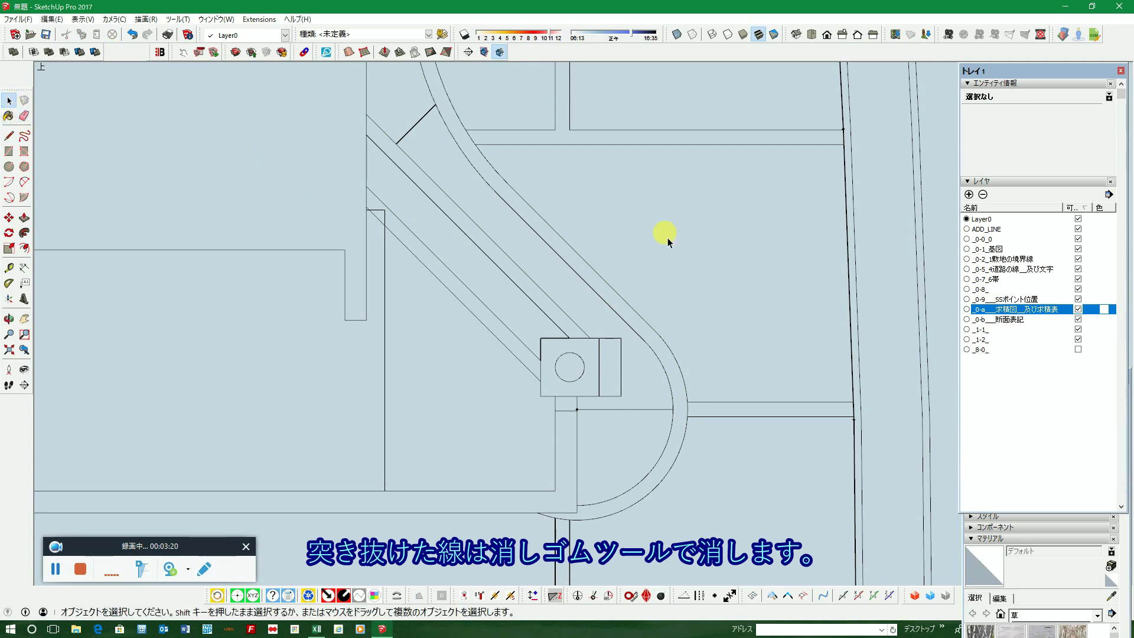
{"action": "left_click", "coordinate": [748, 289]}
Step: Select the face below the joint line to check whether it is closed
{"action": "left_click", "coordinate": [714, 426]}
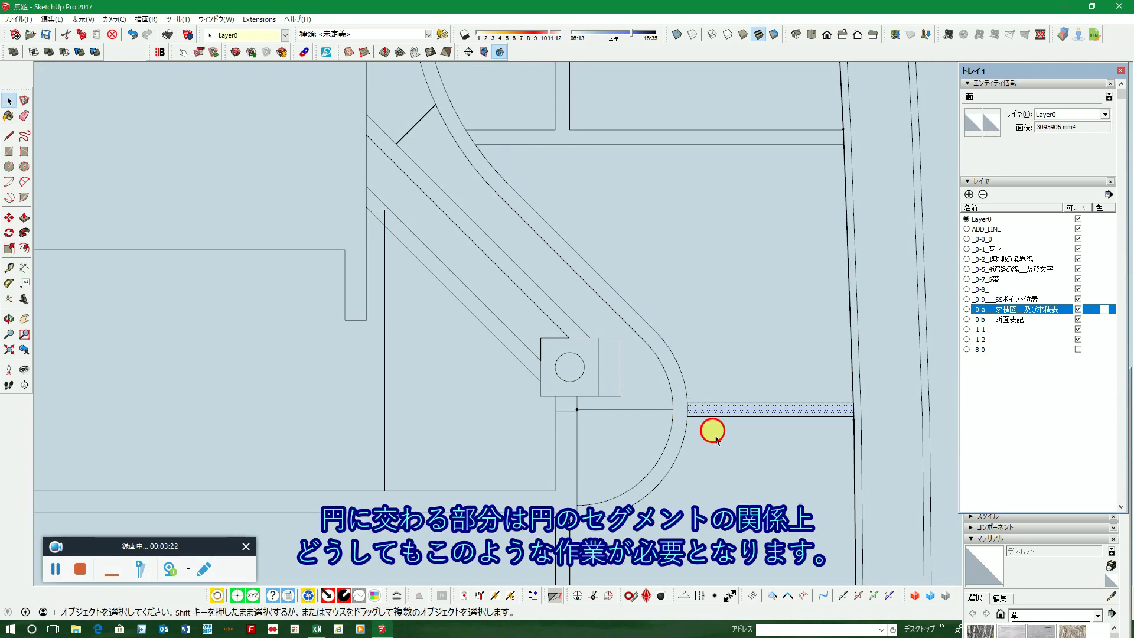
{"action": "scroll", "coordinate": [687, 455], "scroll_direction": "down", "scroll_amount": 2}
{"action": "scroll", "coordinate": [747, 409], "scroll_direction": "down", "scroll_amount": 1}
{"action": "scroll", "coordinate": [746, 409], "scroll_direction": "down", "scroll_amount": 1}
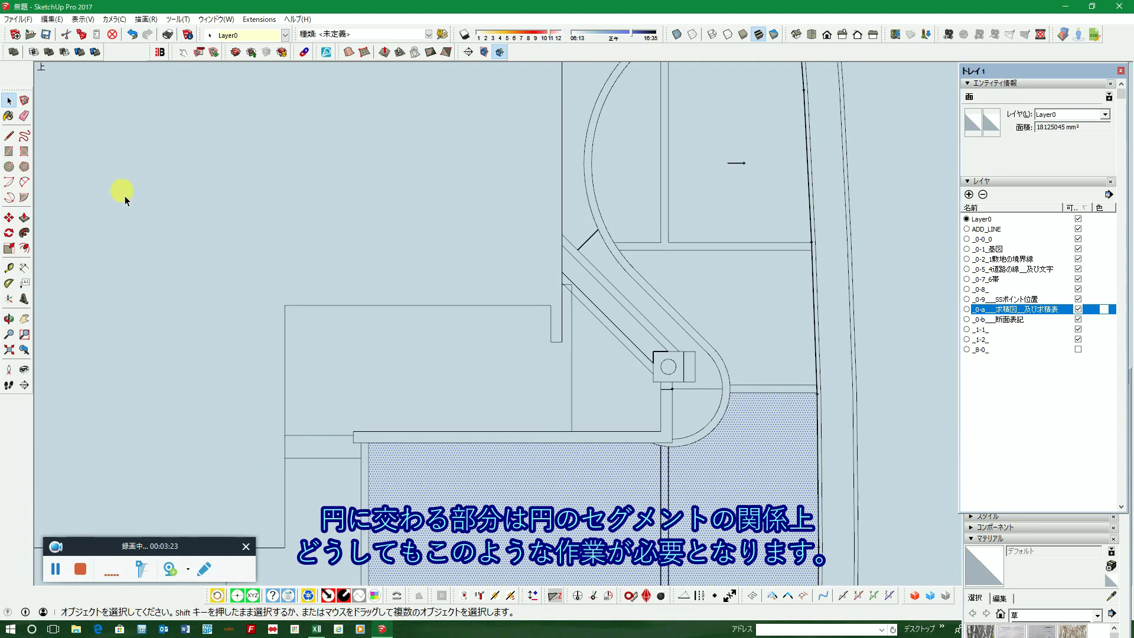
Step: Draw a short line on the arc to split the face at its lower end
{"action": "left_click", "coordinate": [9, 140]}
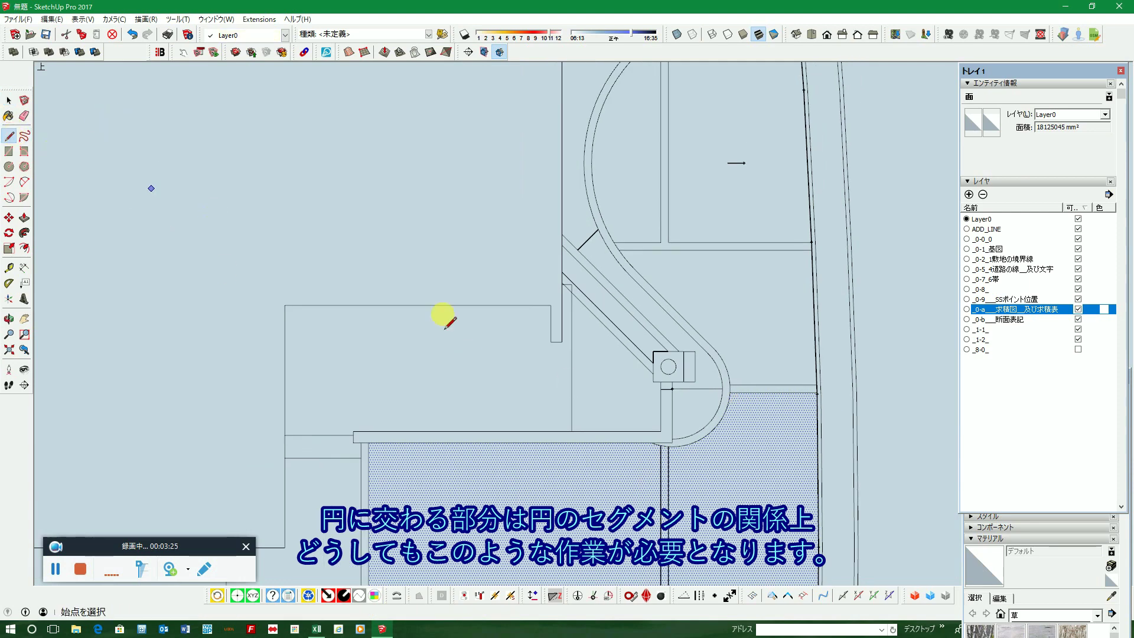
{"action": "scroll", "coordinate": [643, 445], "scroll_direction": "up", "scroll_amount": 2}
{"action": "scroll", "coordinate": [689, 445], "scroll_direction": "up", "scroll_amount": 2}
{"action": "left_click", "coordinate": [690, 446]}
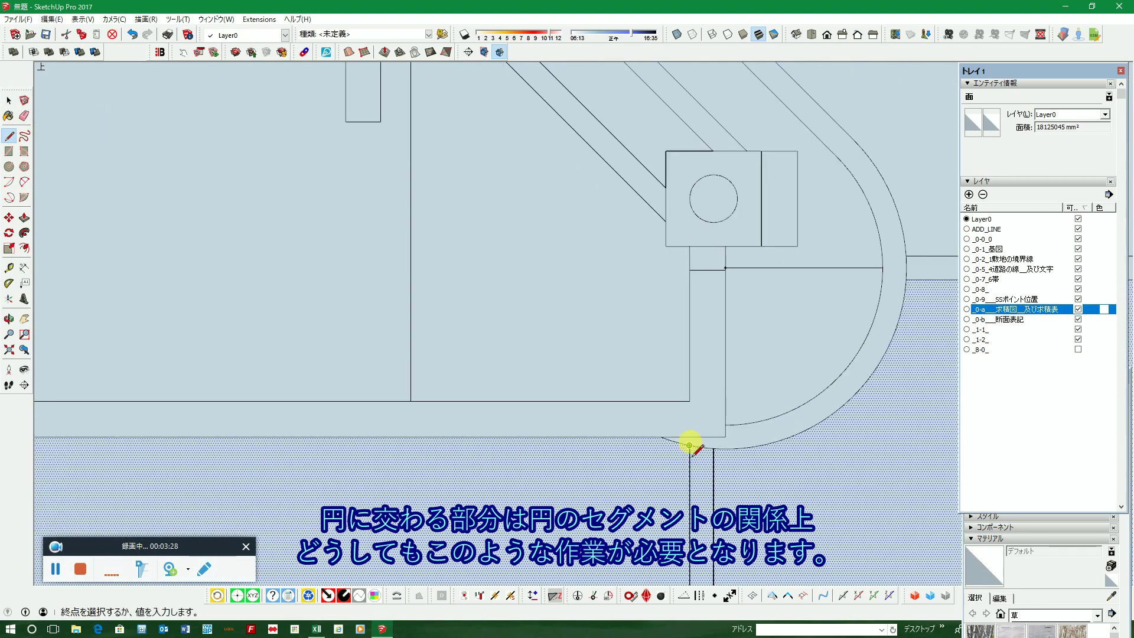
{"action": "scroll", "coordinate": [688, 449], "scroll_direction": "up", "scroll_amount": 2}
{"action": "left_click", "coordinate": [687, 439]}
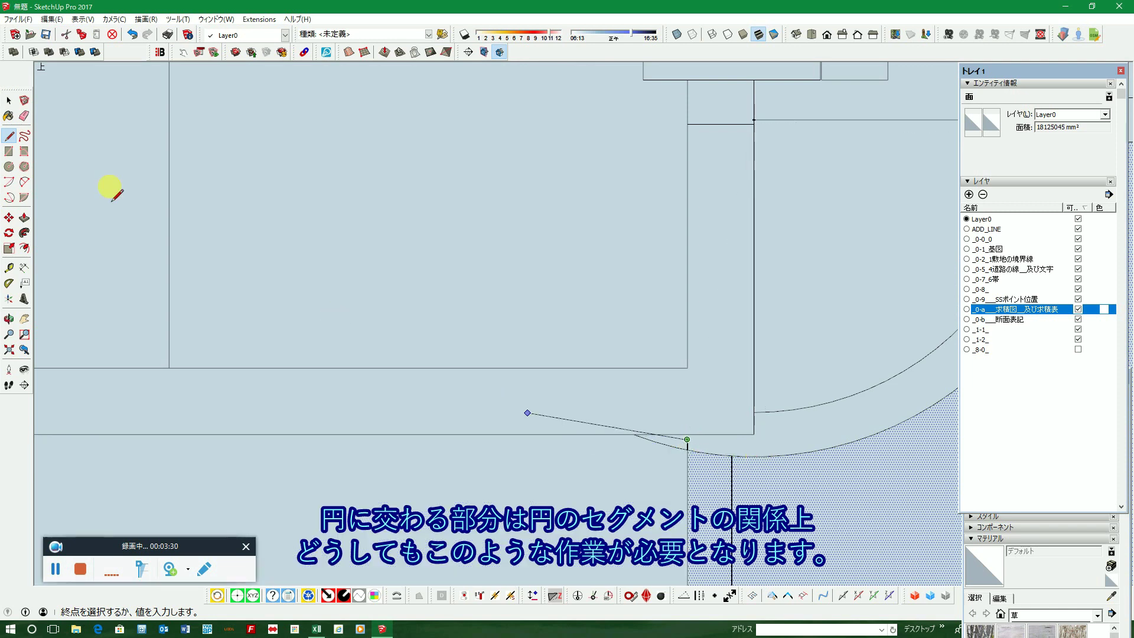
{"action": "key", "text": "Escape"}
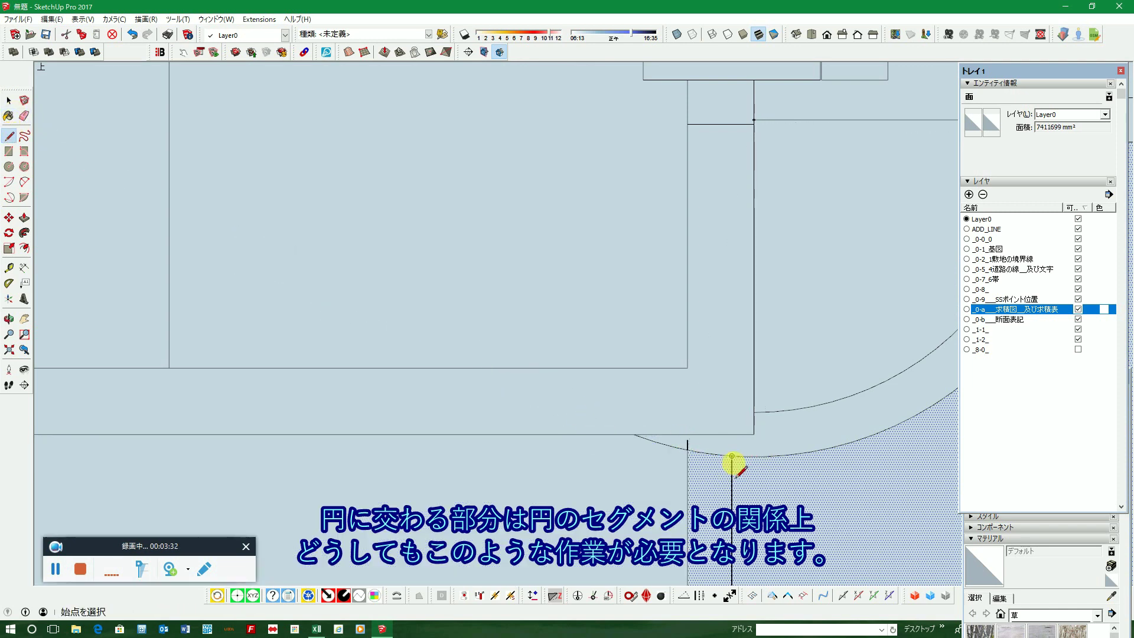
Step: Extend the vertical joint line across the arc and erase its overshoot
{"action": "left_click", "coordinate": [732, 456]}
{"action": "left_click", "coordinate": [732, 450]}
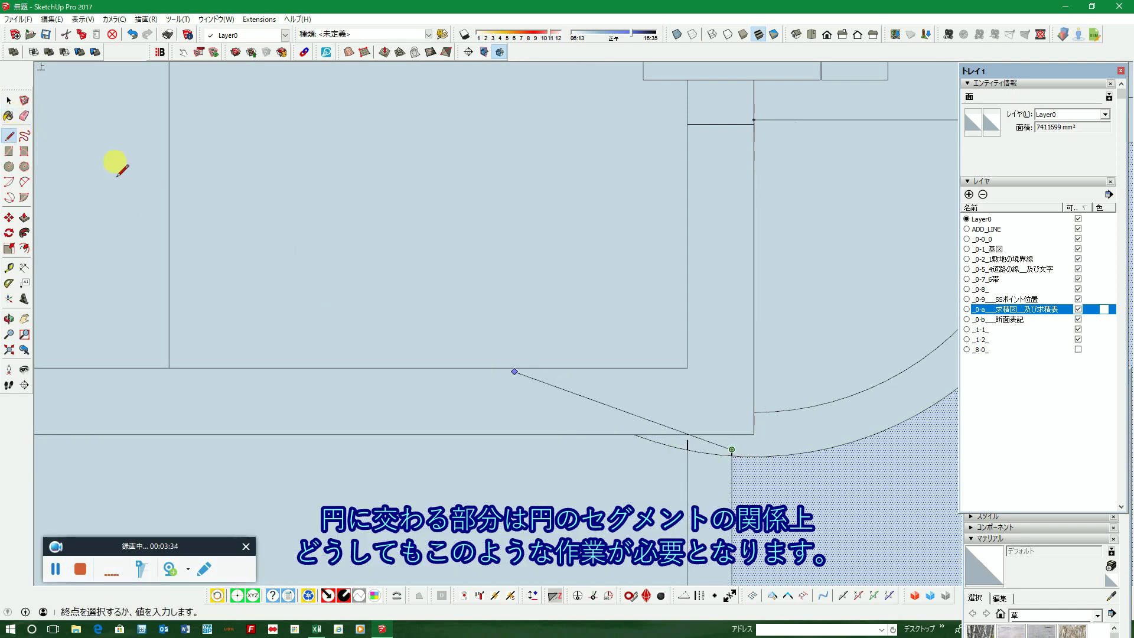
{"action": "left_click", "coordinate": [24, 116]}
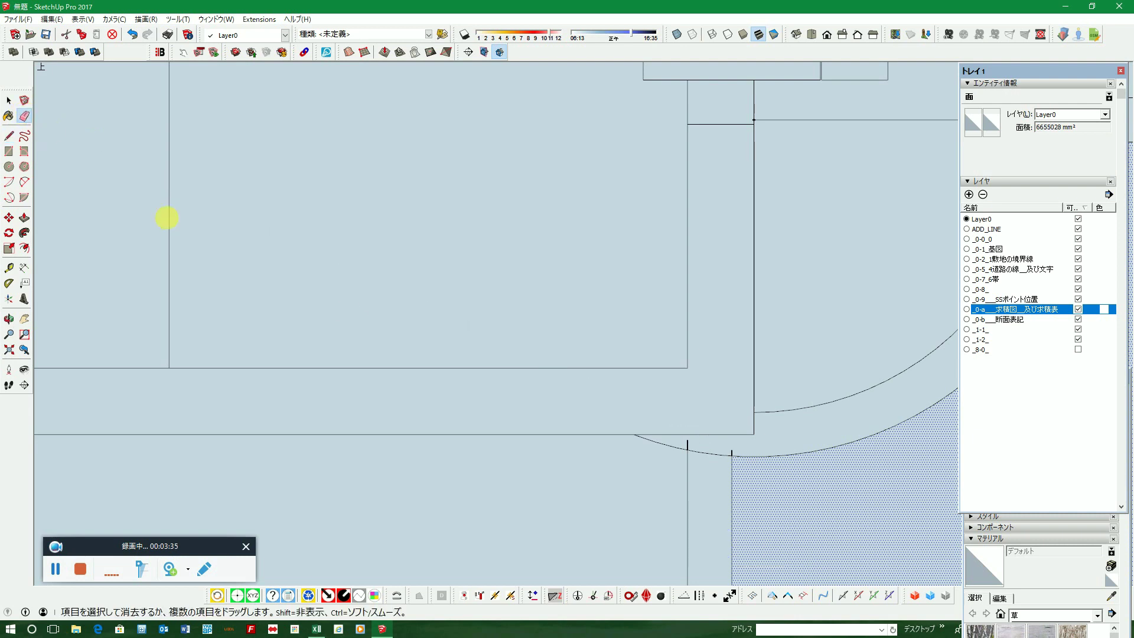
{"action": "left_click", "coordinate": [732, 455]}
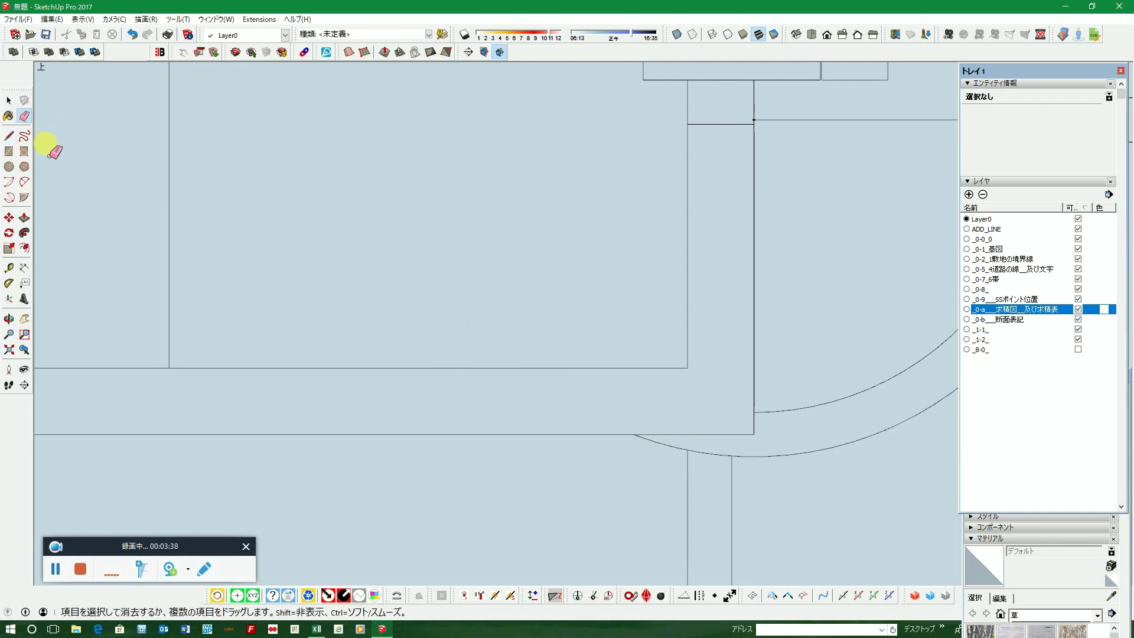
Step: Check the lower faces, curved band, quarter-circle and 571316 mm² diagonal strip are closed
{"action": "left_click", "coordinate": [9, 100]}
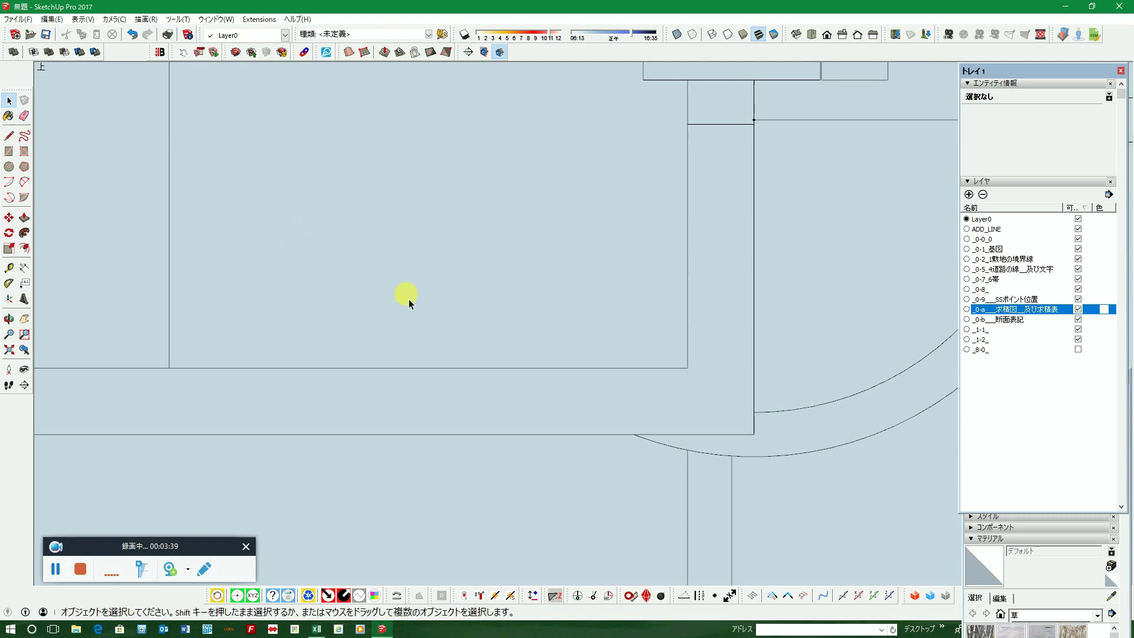
{"action": "left_click", "coordinate": [780, 523]}
{"action": "left_click", "coordinate": [715, 509]}
{"action": "left_click", "coordinate": [658, 500]}
{"action": "scroll", "coordinate": [658, 467], "scroll_direction": "down", "scroll_amount": 2}
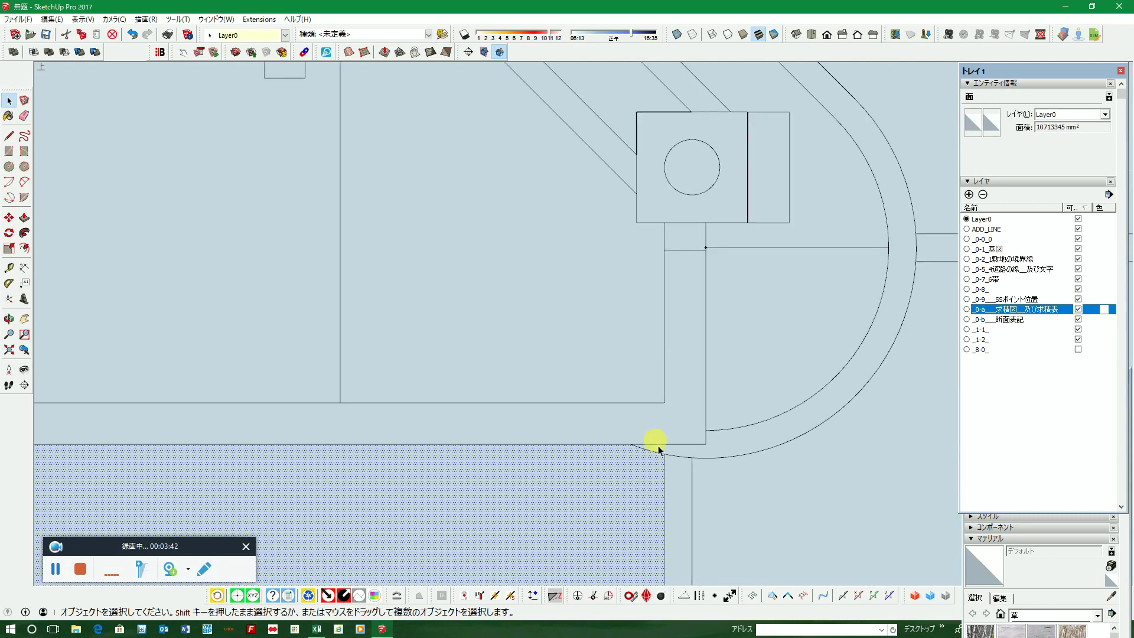
{"action": "left_click", "coordinate": [725, 455]}
{"action": "scroll", "coordinate": [730, 458], "scroll_direction": "down", "scroll_amount": 2}
{"action": "left_click", "coordinate": [744, 399]}
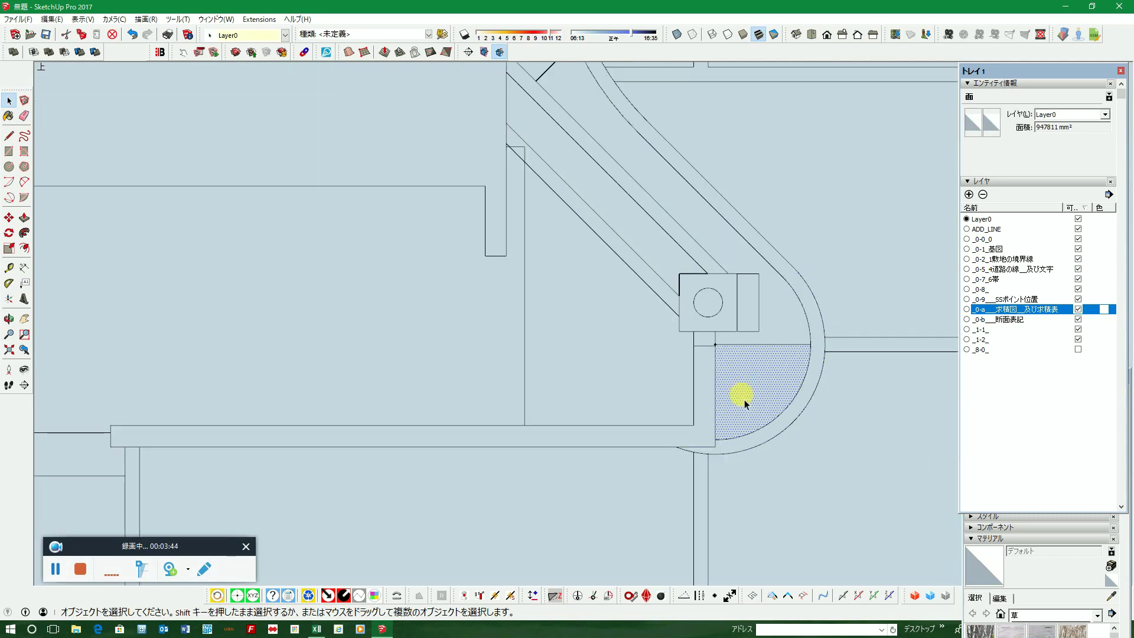
{"action": "scroll", "coordinate": [750, 385], "scroll_direction": "down", "scroll_amount": 1}
{"action": "scroll", "coordinate": [697, 292], "scroll_direction": "up", "scroll_amount": 1}
{"action": "scroll", "coordinate": [702, 309], "scroll_direction": "up", "scroll_amount": 1}
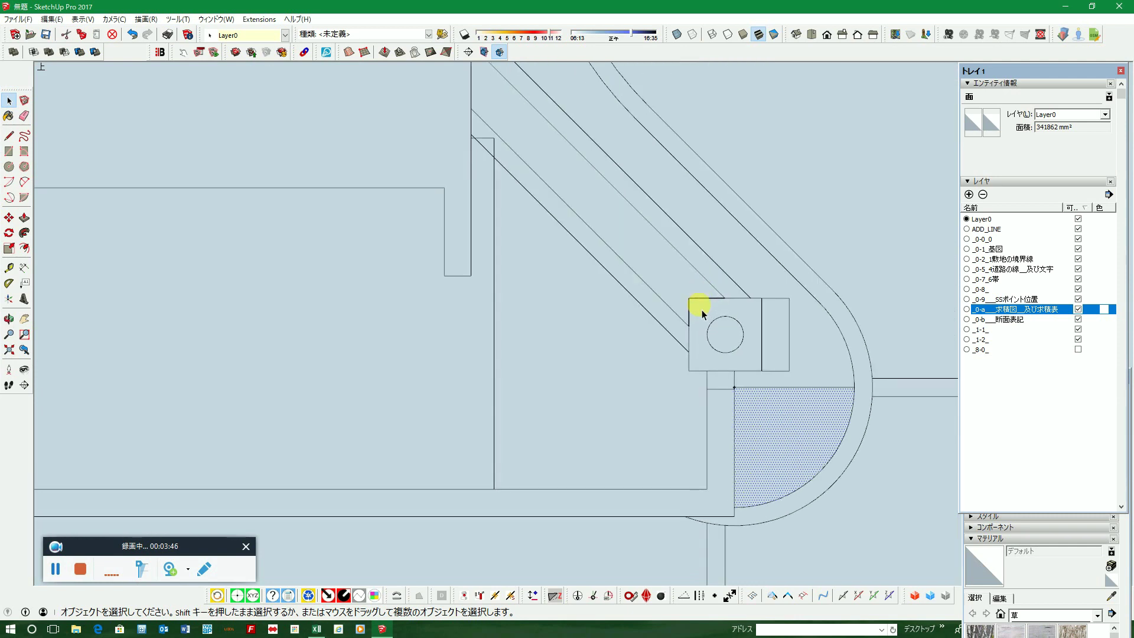
{"action": "left_click", "coordinate": [685, 321]}
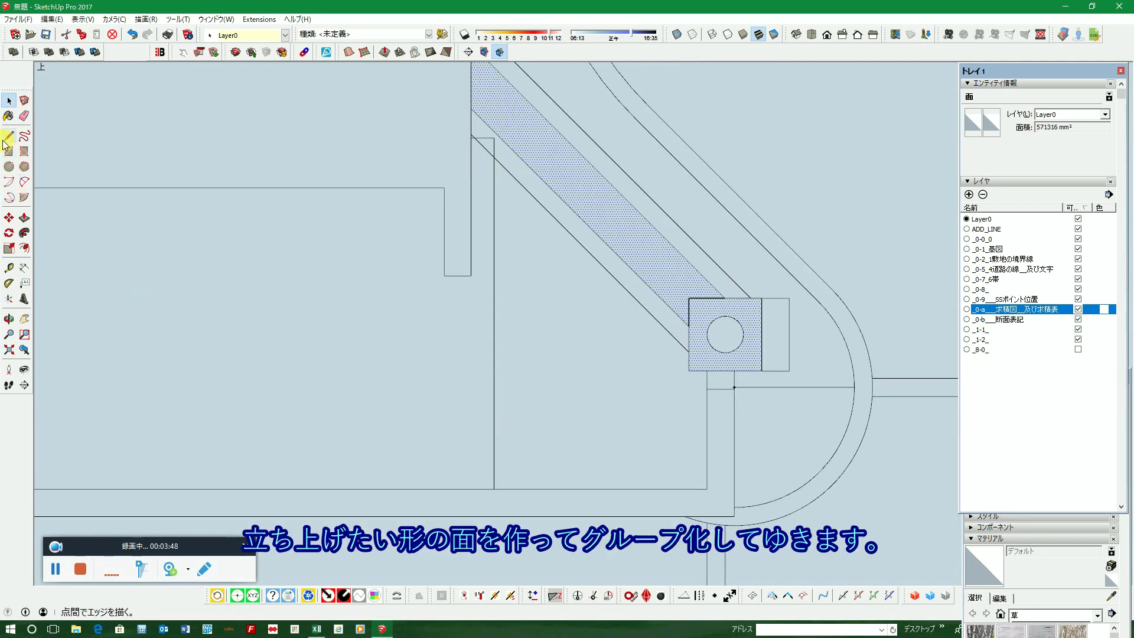
Step: Draw a vertical line separating the circle square from the diagonal band
{"action": "left_click", "coordinate": [8, 135]}
{"action": "left_click", "coordinate": [689, 298]}
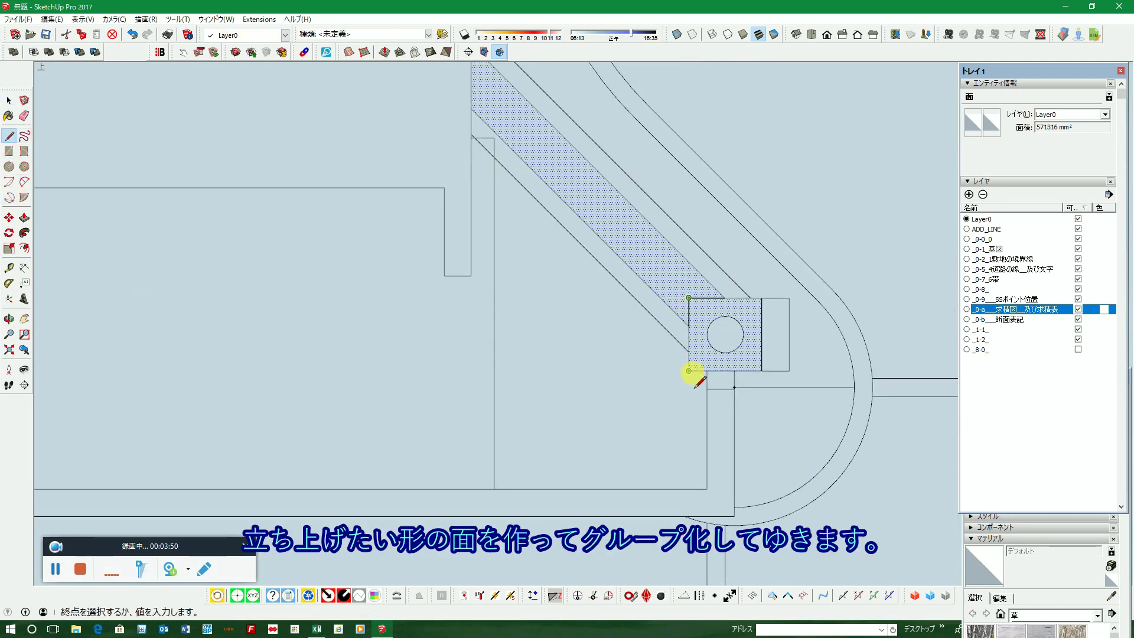
{"action": "left_click", "coordinate": [689, 371]}
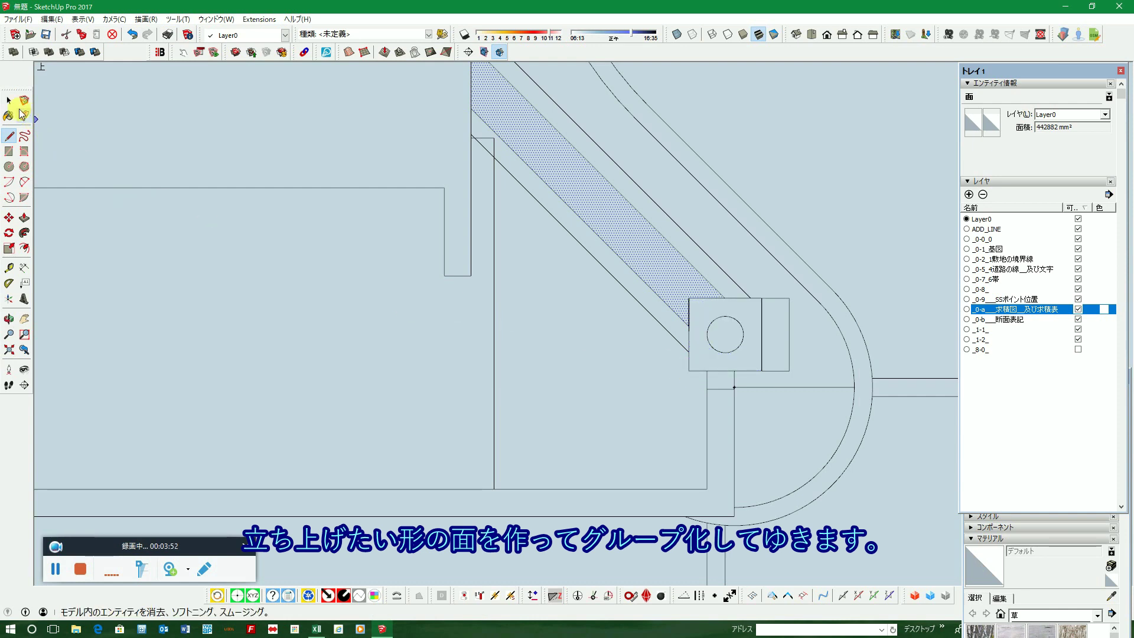
{"action": "left_click", "coordinate": [9, 100]}
{"action": "scroll", "coordinate": [644, 381], "scroll_direction": "down", "scroll_amount": 2}
{"action": "left_click", "coordinate": [731, 334]}
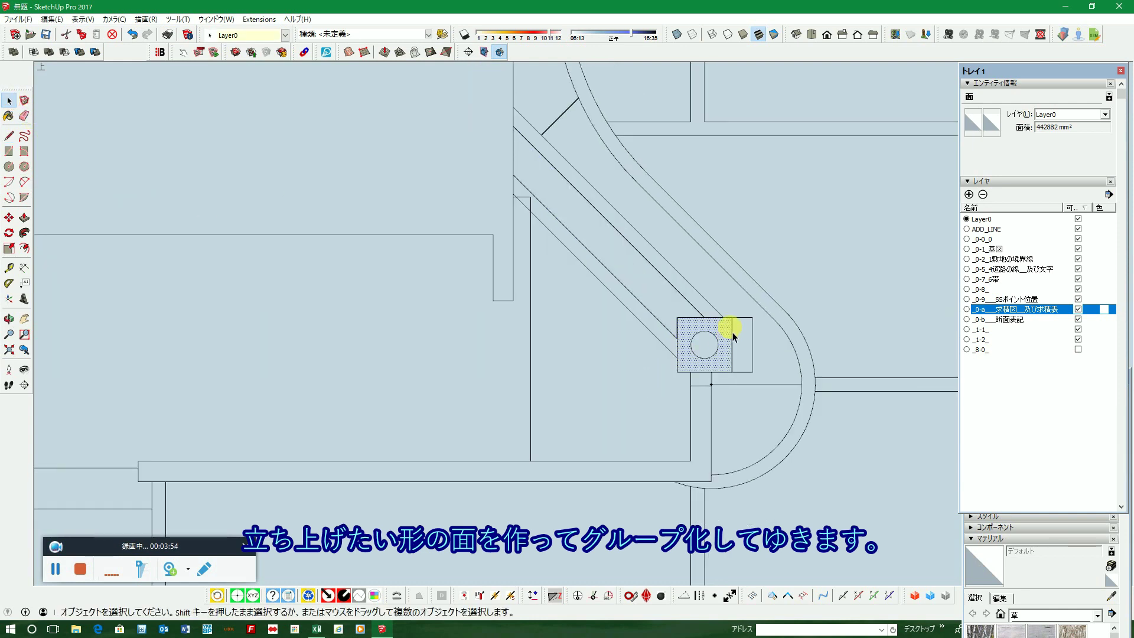
Step: Erase the short stray edge beside the square
{"action": "left_click", "coordinate": [24, 116]}
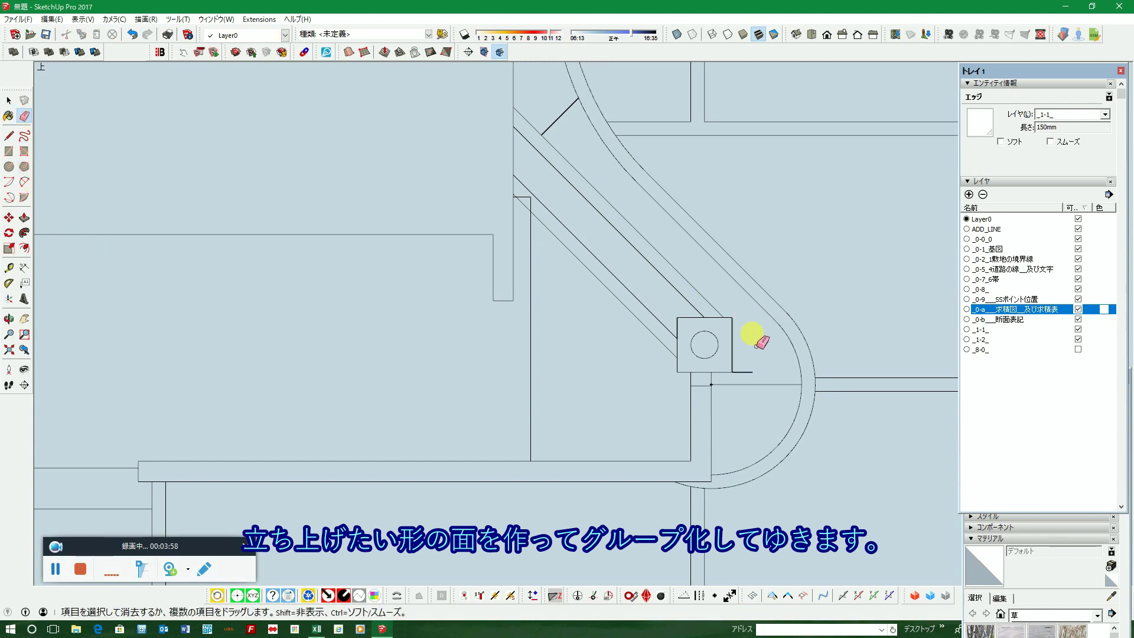
{"action": "left_click_drag", "start_coordinate": [752, 334], "coordinate": [746, 372]}
{"action": "scroll", "coordinate": [452, 397], "scroll_direction": "down", "scroll_amount": 1}
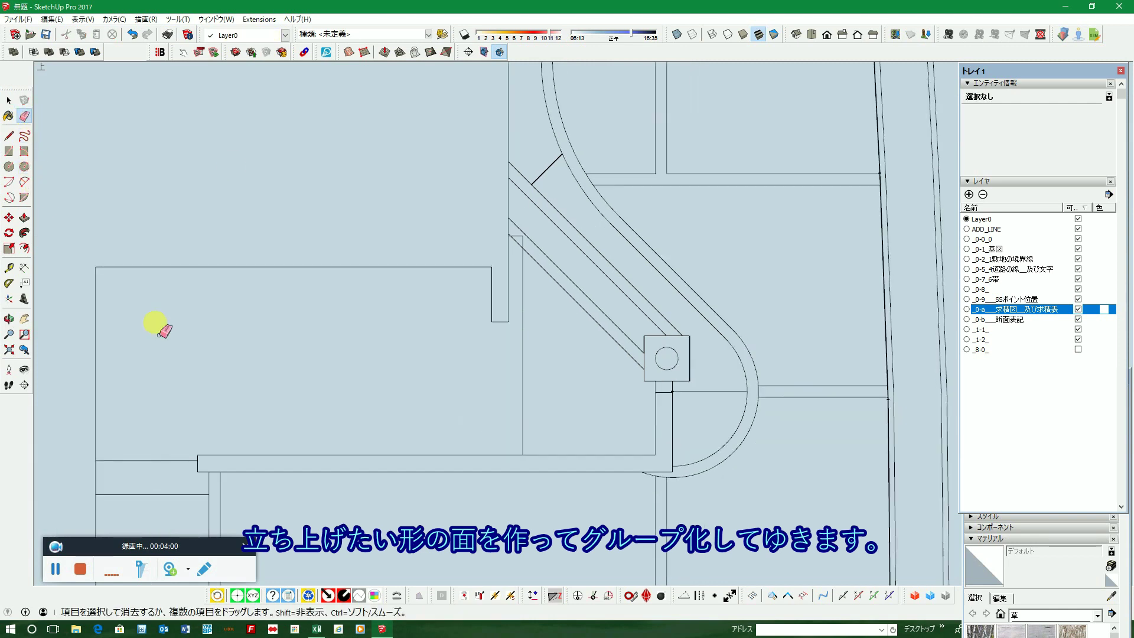
{"action": "scroll", "coordinate": [518, 241], "scroll_direction": "up", "scroll_amount": 3}
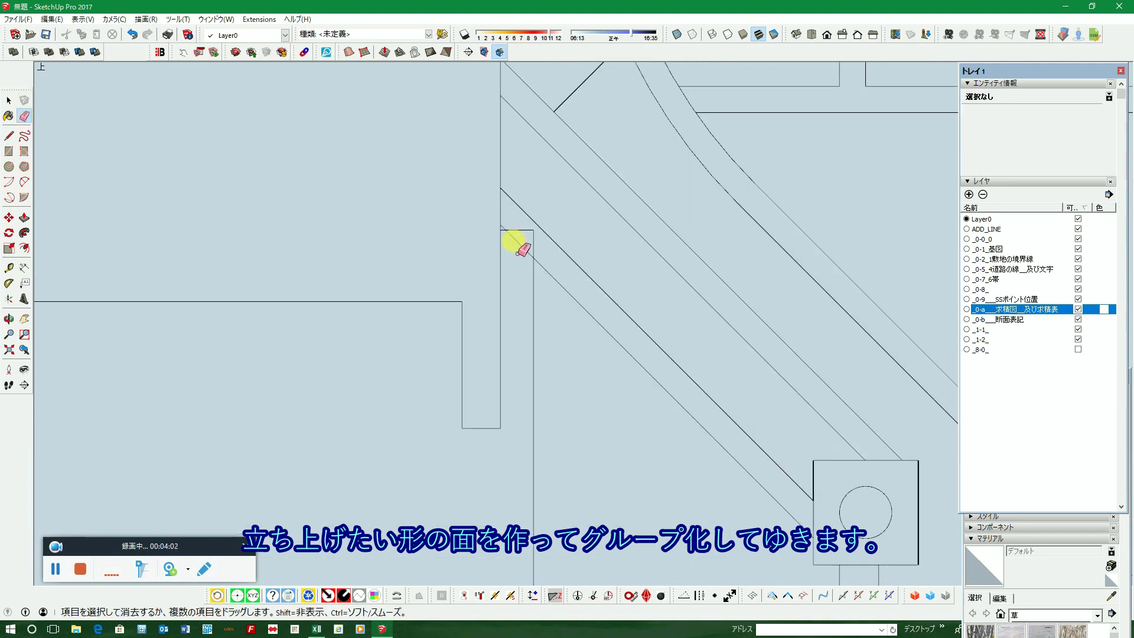
Step: Inspect the rectangle, the arc edge and the 5306399 mm² curved walkway strip face
{"action": "left_click", "coordinate": [8, 100]}
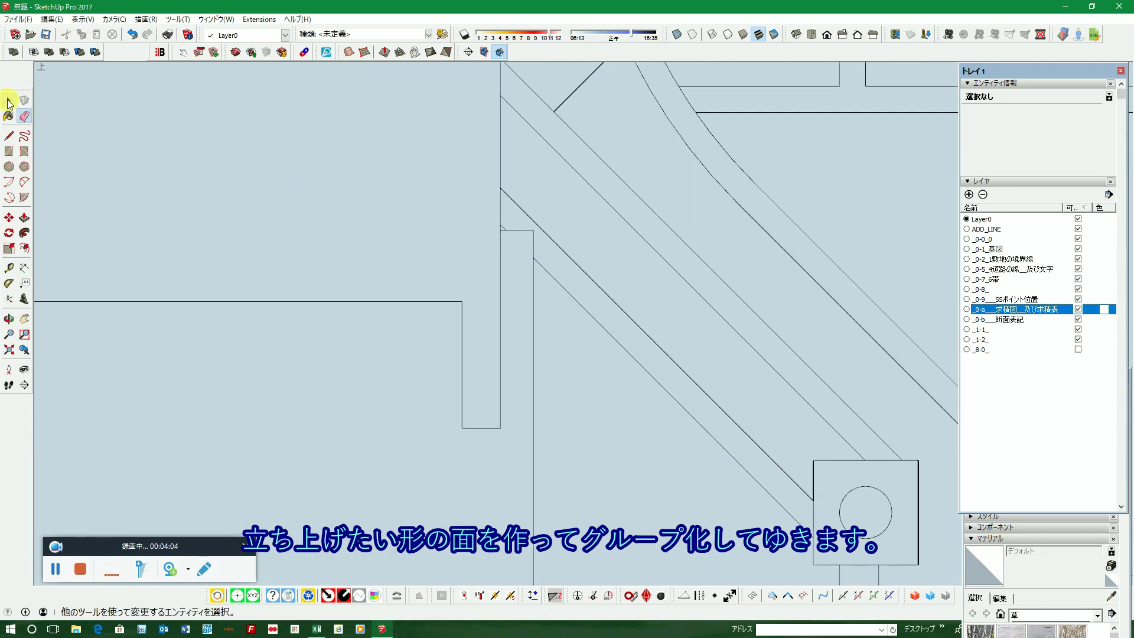
{"action": "scroll", "coordinate": [707, 356], "scroll_direction": "down", "scroll_amount": 1}
{"action": "scroll", "coordinate": [707, 356], "scroll_direction": "down", "scroll_amount": 1}
{"action": "scroll", "coordinate": [703, 355], "scroll_direction": "down", "scroll_amount": 1}
{"action": "scroll", "coordinate": [703, 350], "scroll_direction": "down", "scroll_amount": 1}
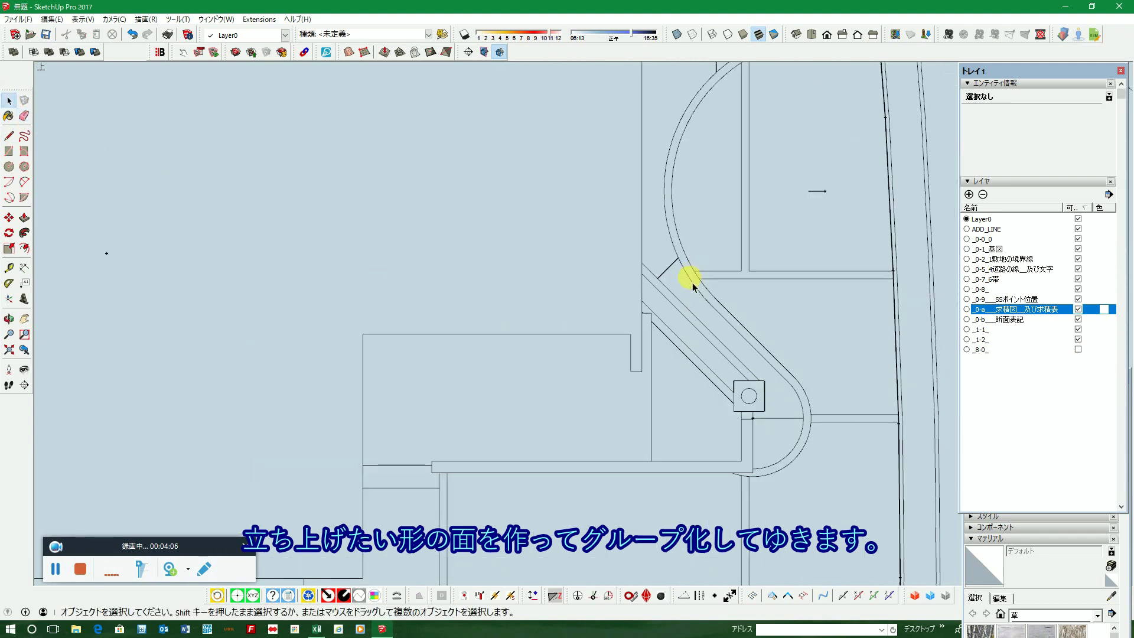
{"action": "scroll", "coordinate": [690, 279], "scroll_direction": "down", "scroll_amount": 1}
{"action": "left_click", "coordinate": [768, 249]}
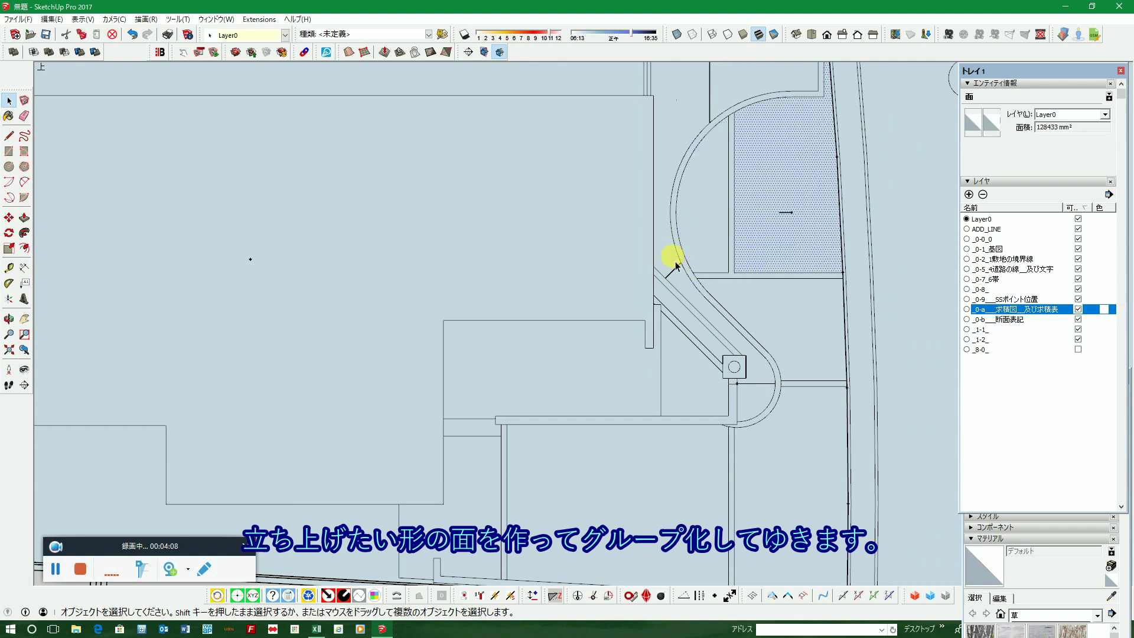
{"action": "left_click", "coordinate": [682, 262]}
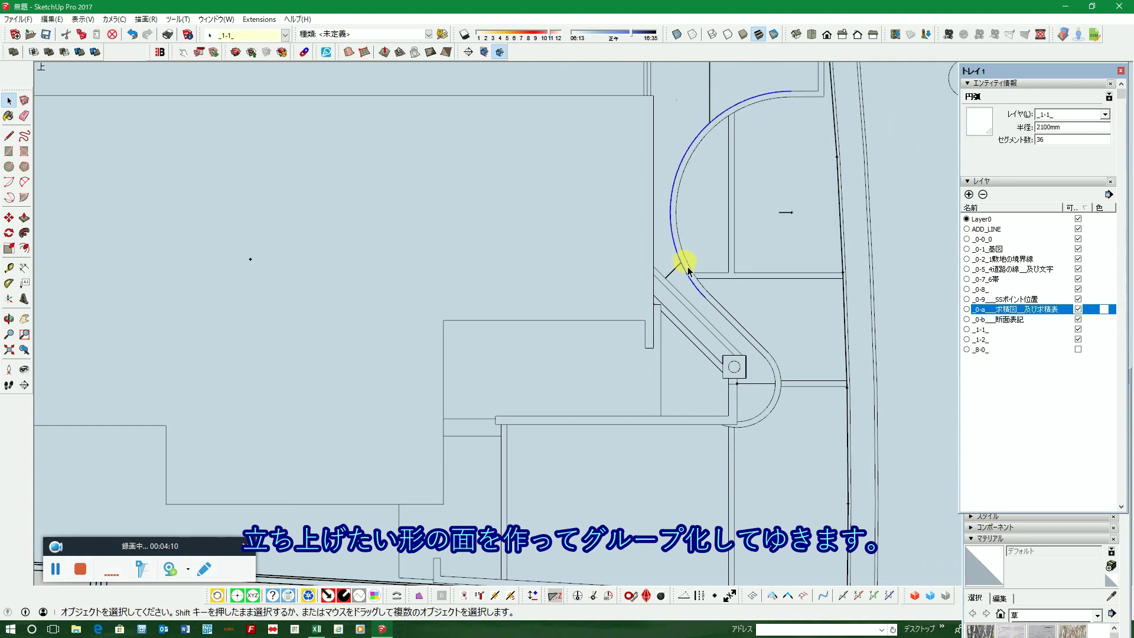
{"action": "left_click", "coordinate": [680, 284]}
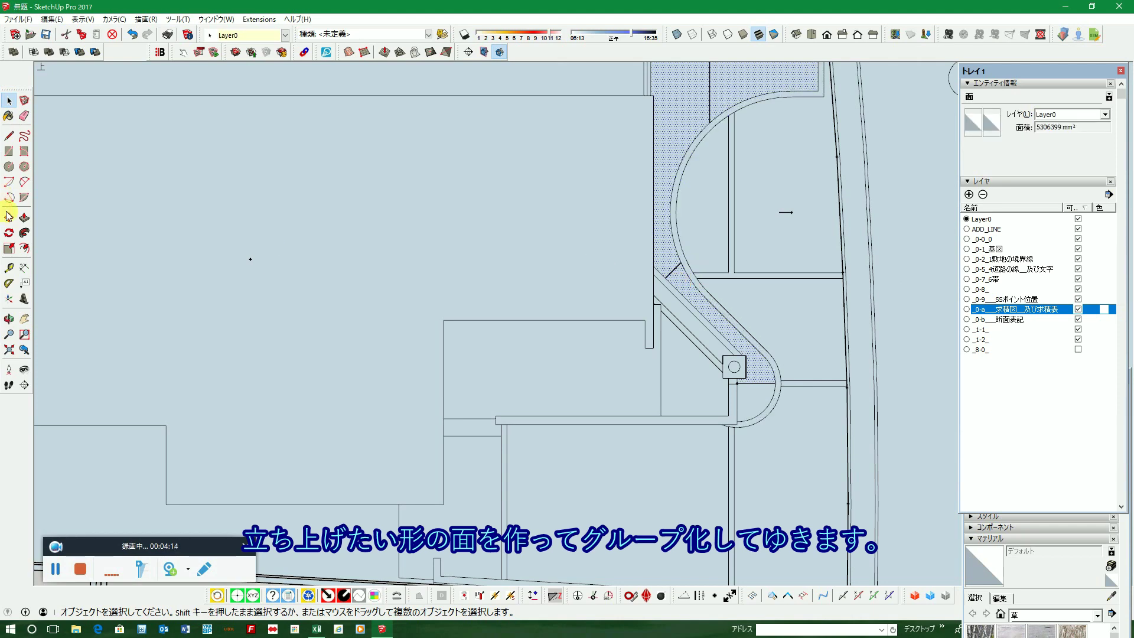
Step: Split the strip face at its corner endpoint and erase the leftover edge stub
{"action": "left_click", "coordinate": [9, 136]}
{"action": "scroll", "coordinate": [633, 241], "scroll_direction": "up", "scroll_amount": 2}
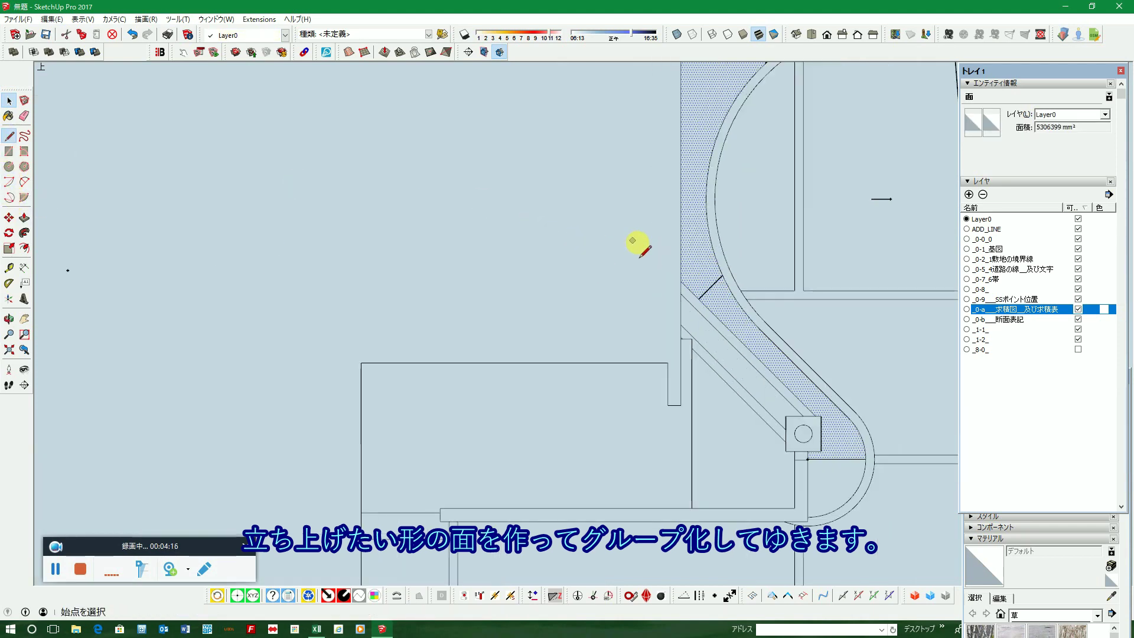
{"action": "scroll", "coordinate": [759, 291], "scroll_direction": "up", "scroll_amount": 1}
{"action": "scroll", "coordinate": [674, 285], "scroll_direction": "up", "scroll_amount": 1}
{"action": "scroll", "coordinate": [673, 271], "scroll_direction": "up", "scroll_amount": 1}
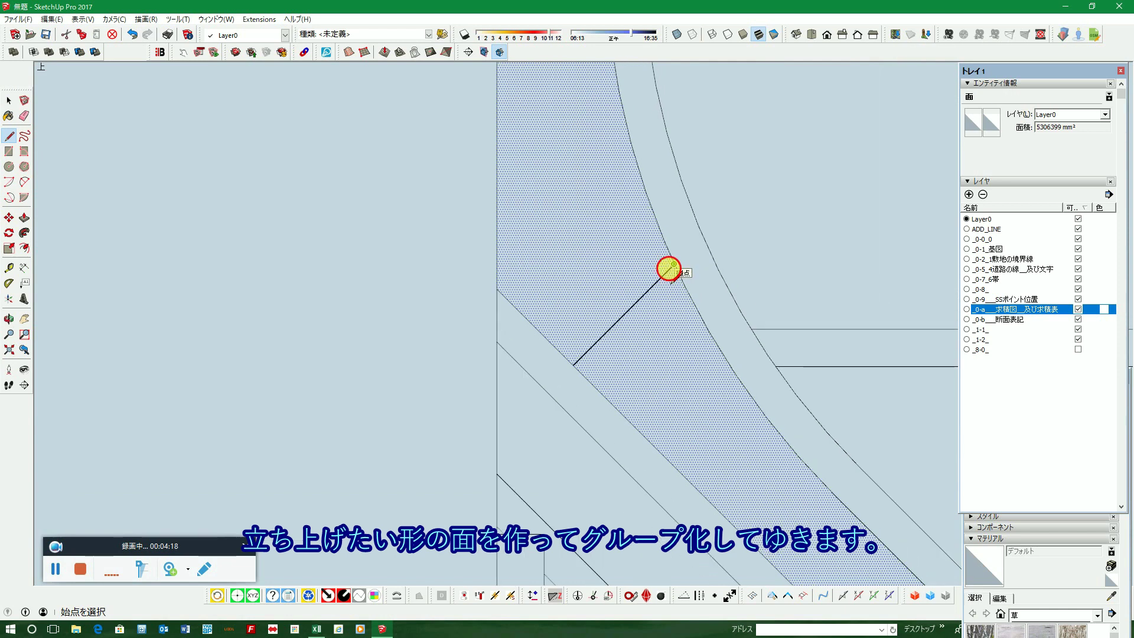
{"action": "left_click", "coordinate": [674, 264]}
{"action": "left_click", "coordinate": [685, 256]}
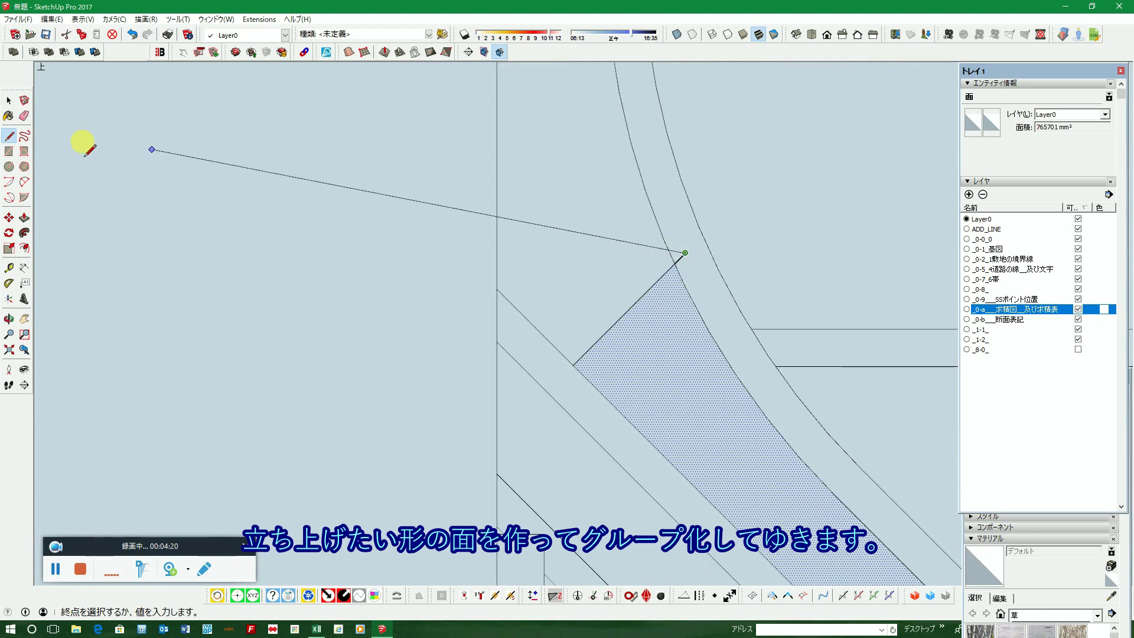
{"action": "left_click", "coordinate": [24, 116]}
{"action": "left_click", "coordinate": [675, 262]}
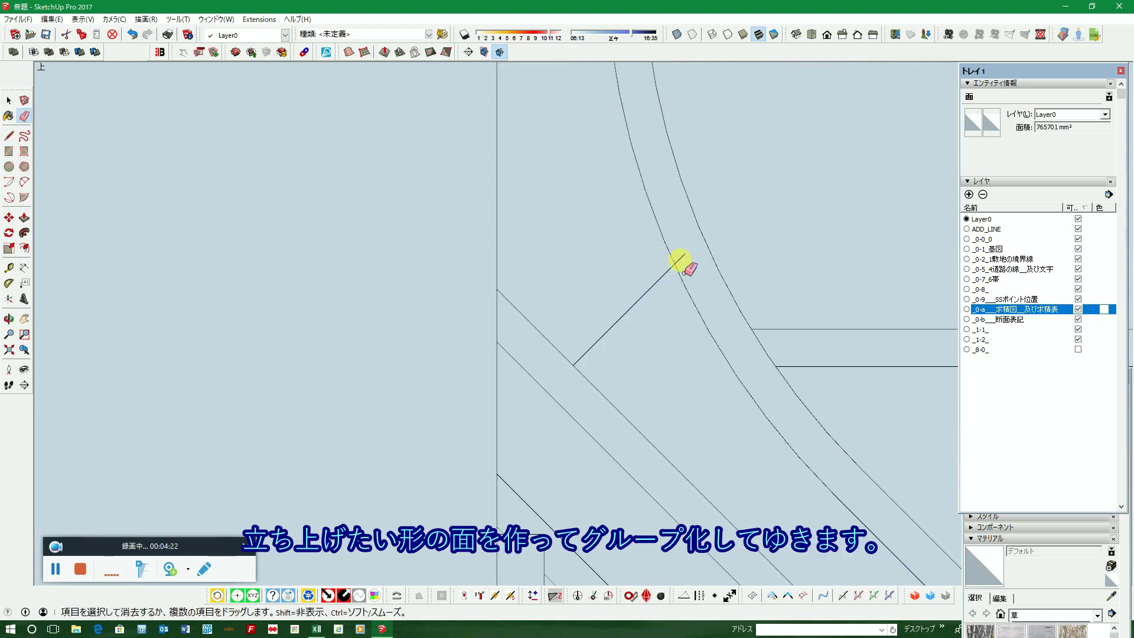
Step: Select the diagonal walkway strip and the large face above the arc to check them
{"action": "left_click", "coordinate": [8, 100]}
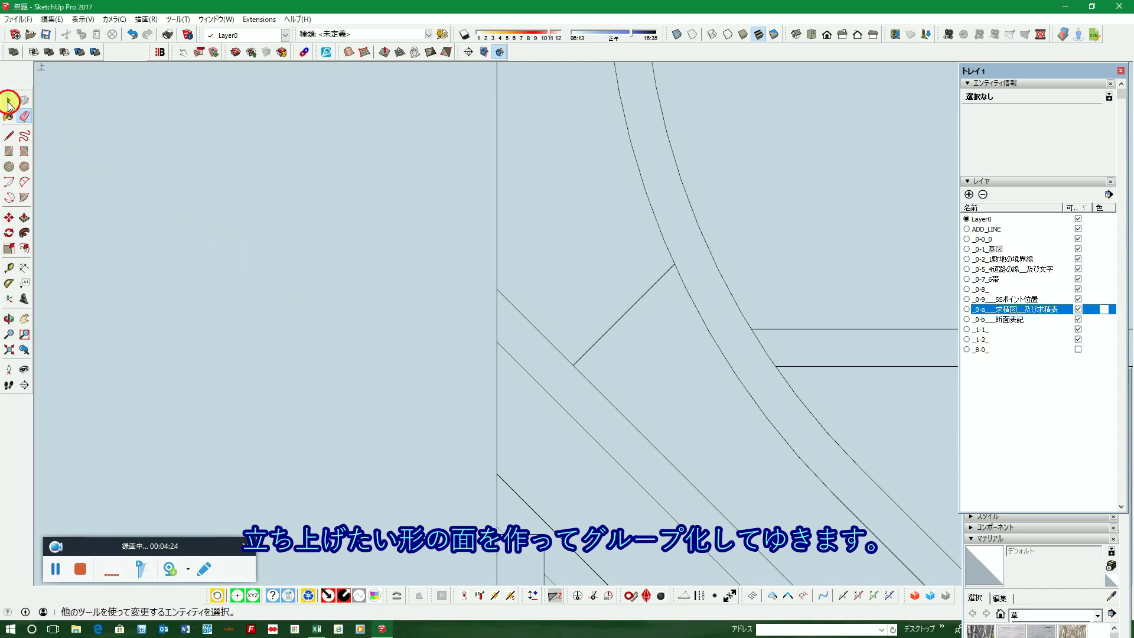
{"action": "scroll", "coordinate": [571, 237], "scroll_direction": "down", "scroll_amount": 2}
{"action": "left_click", "coordinate": [577, 232]}
{"action": "left_click", "coordinate": [623, 307]}
{"action": "scroll", "coordinate": [602, 466], "scroll_direction": "down", "scroll_amount": 2}
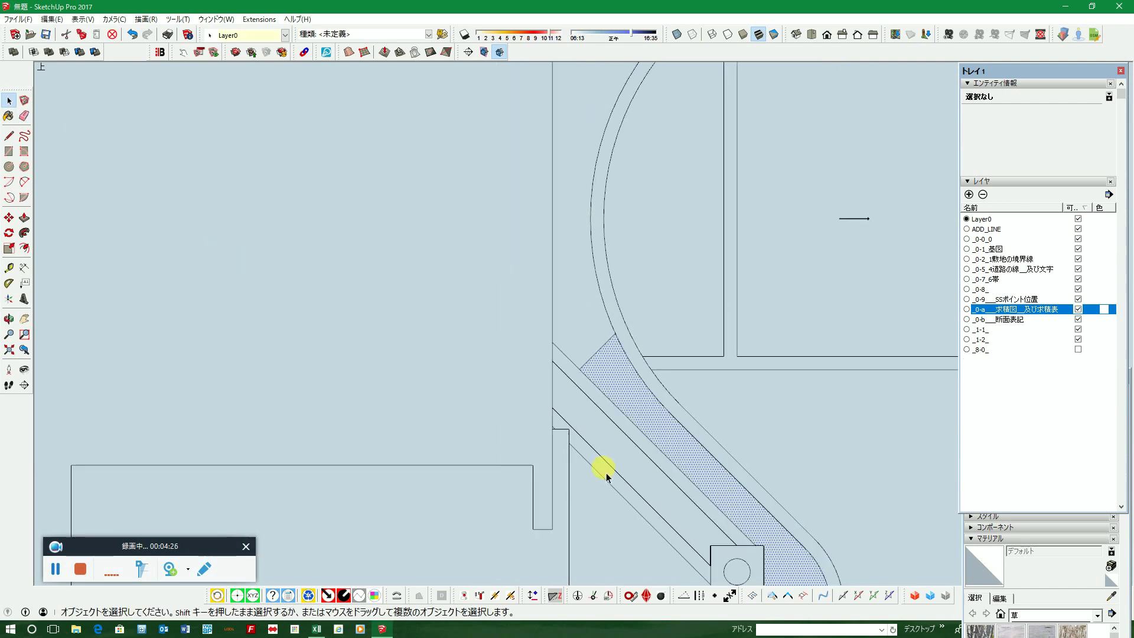
{"action": "scroll", "coordinate": [616, 464], "scroll_direction": "down", "scroll_amount": 1}
{"action": "scroll", "coordinate": [610, 139], "scroll_direction": "down", "scroll_amount": 1}
{"action": "left_click", "coordinate": [630, 144]}
{"action": "scroll", "coordinate": [654, 169], "scroll_direction": "up", "scroll_amount": 2}
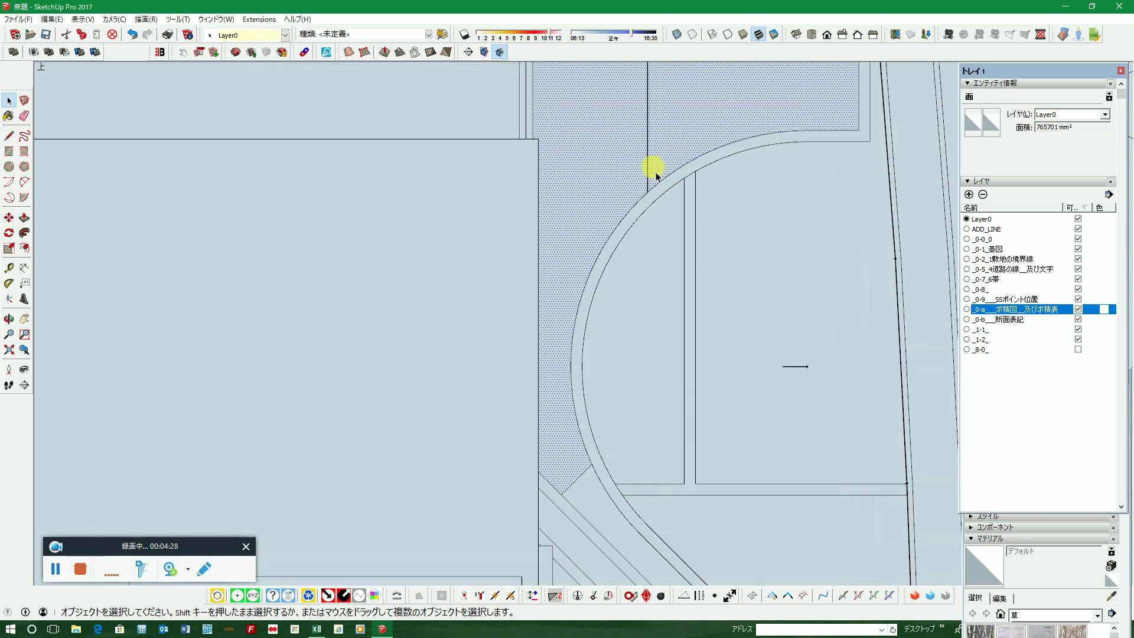
Step: Draw a short line from the arc corner endpoint and erase the extra edge
{"action": "left_click", "coordinate": [9, 136]}
{"action": "scroll", "coordinate": [650, 195], "scroll_direction": "up", "scroll_amount": 2}
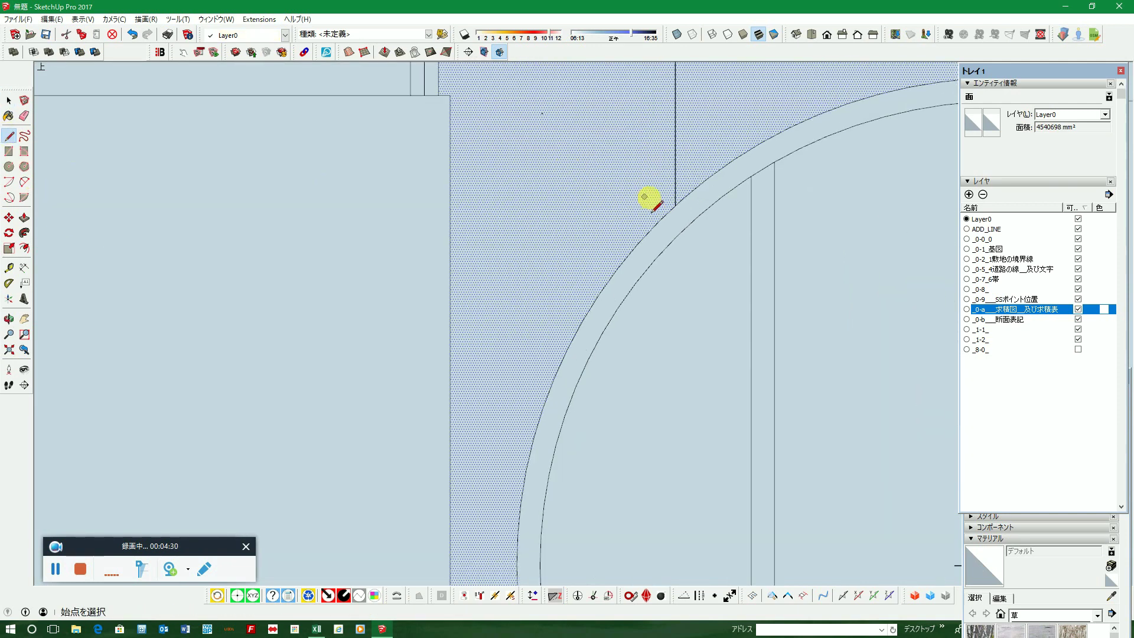
{"action": "scroll", "coordinate": [676, 208], "scroll_direction": "up", "scroll_amount": 2}
{"action": "left_click", "coordinate": [678, 210]}
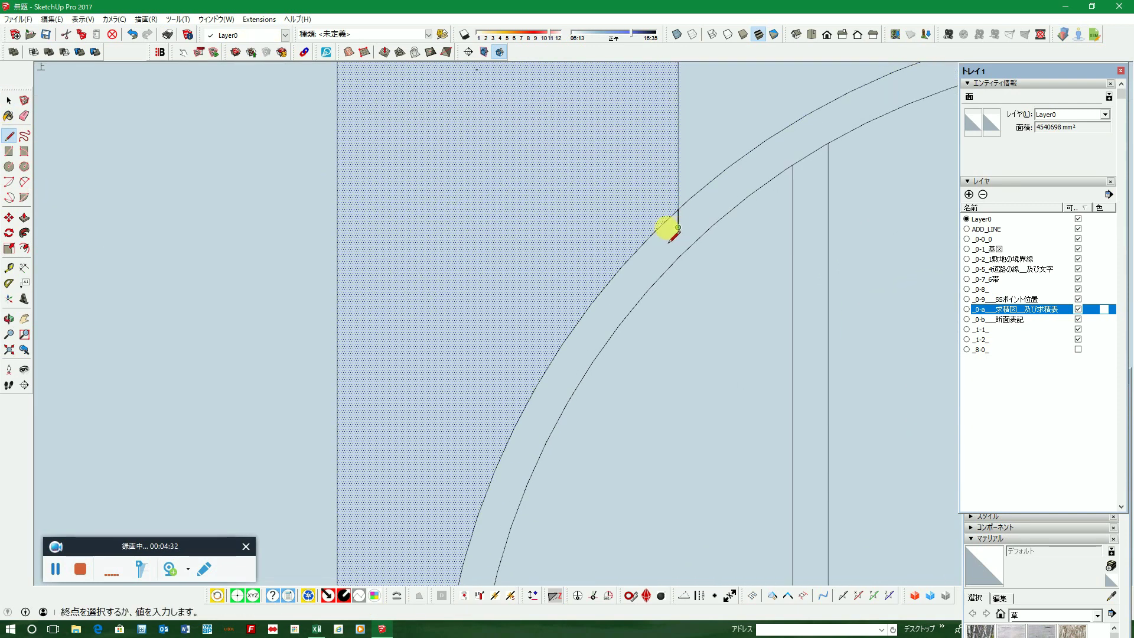
{"action": "left_click", "coordinate": [24, 116]}
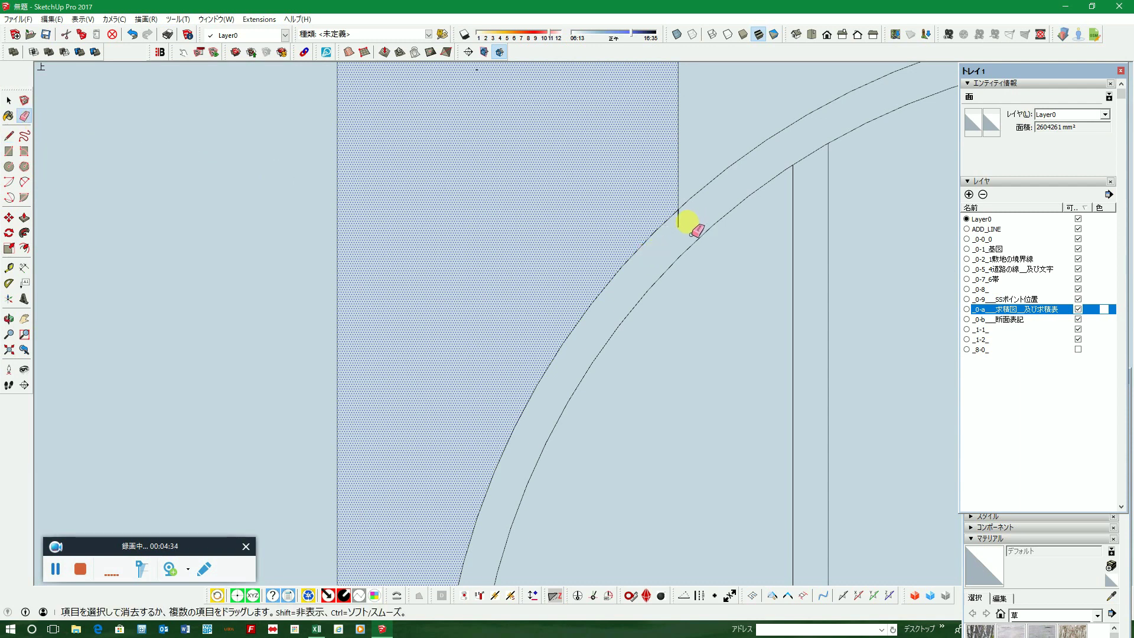
{"action": "left_click", "coordinate": [678, 220]}
{"action": "scroll", "coordinate": [706, 177], "scroll_direction": "down", "scroll_amount": 2}
{"action": "scroll", "coordinate": [709, 157], "scroll_direction": "down", "scroll_amount": 2}
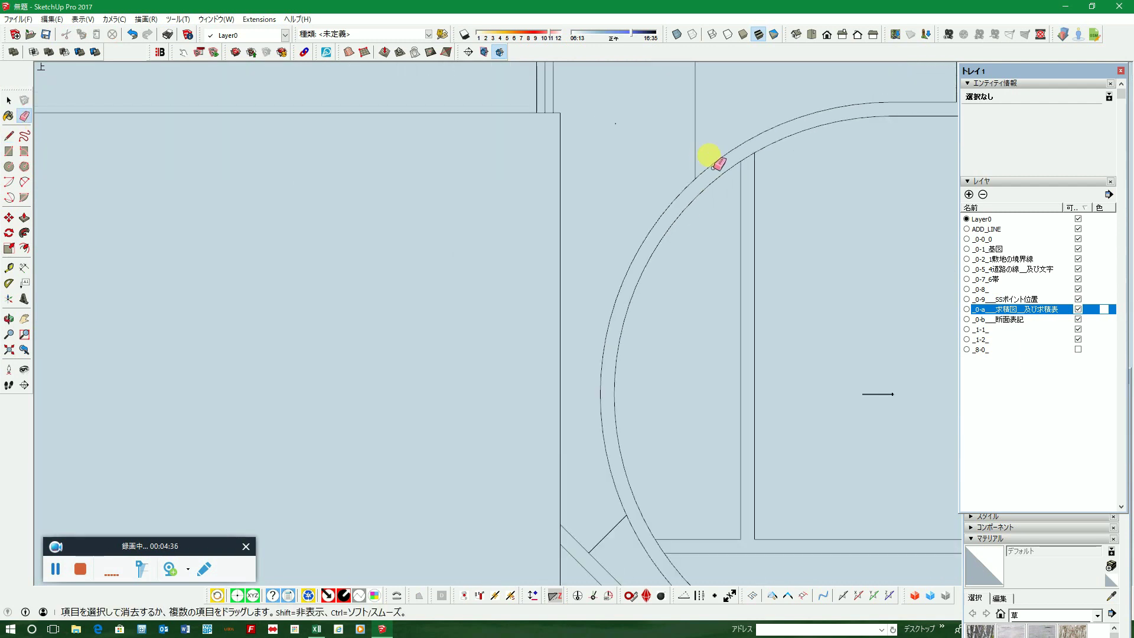
{"action": "scroll", "coordinate": [709, 195], "scroll_direction": "down", "scroll_amount": 2}
{"action": "scroll", "coordinate": [691, 219], "scroll_direction": "down", "scroll_amount": 2}
{"action": "scroll", "coordinate": [628, 142], "scroll_direction": "up", "scroll_amount": 2}
{"action": "scroll", "coordinate": [637, 146], "scroll_direction": "up", "scroll_amount": 3}
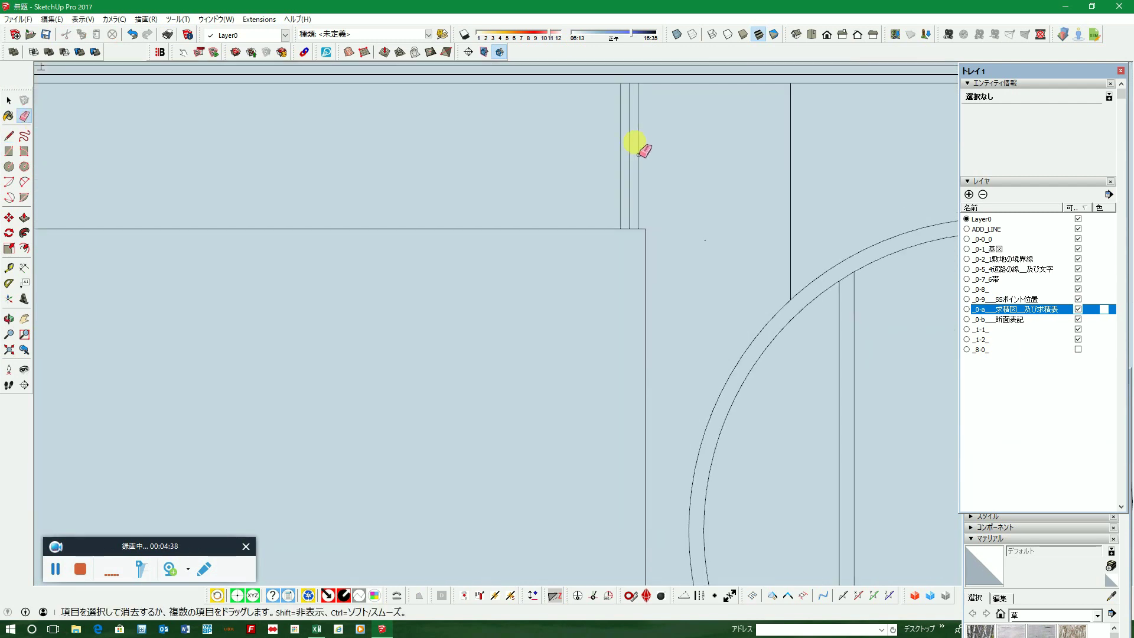
{"action": "scroll", "coordinate": [633, 187], "scroll_direction": "down", "scroll_amount": 1}
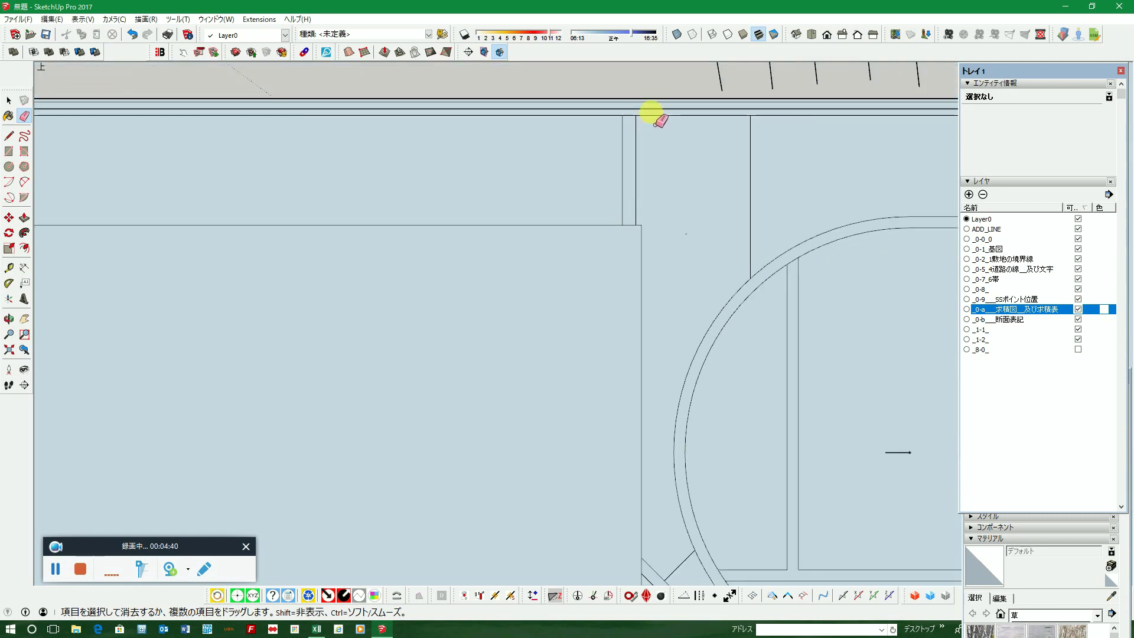
{"action": "scroll", "coordinate": [703, 183], "scroll_direction": "down", "scroll_amount": 1}
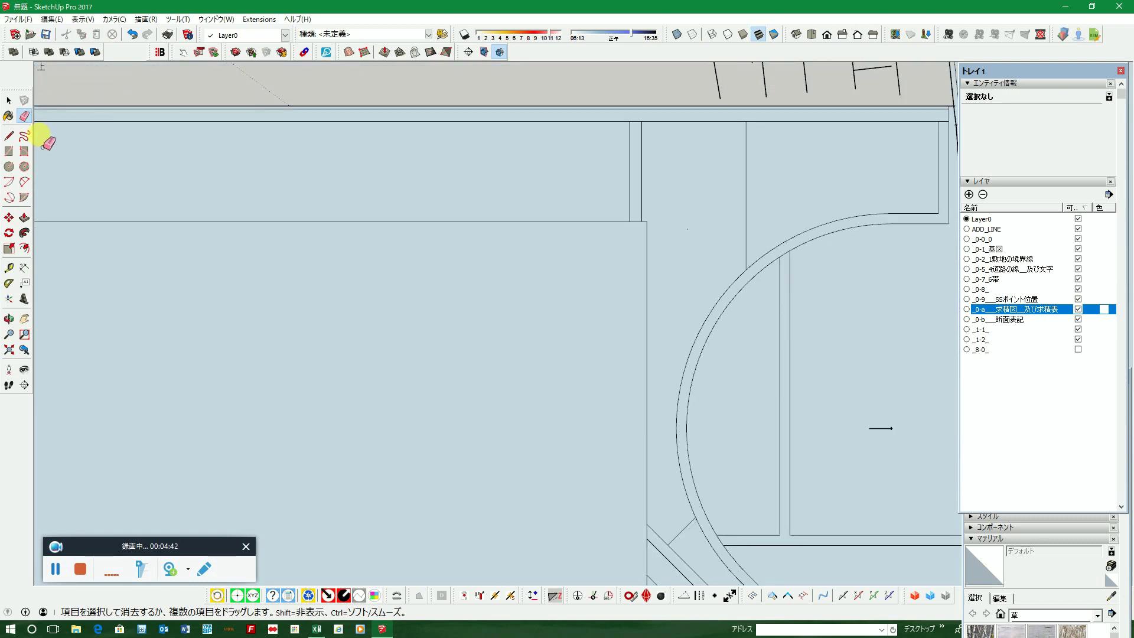
Step: Confirm the vertical joint now reaches the arc, leaving a 2604261 mm² face
{"action": "left_click", "coordinate": [9, 136]}
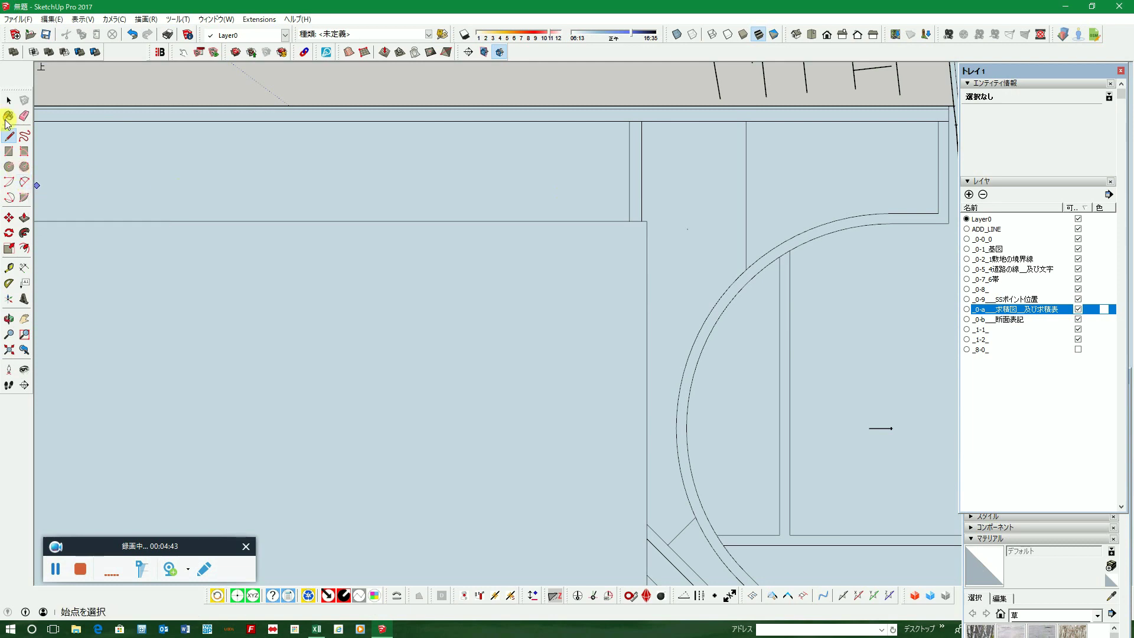
{"action": "left_click", "coordinate": [8, 101]}
{"action": "scroll", "coordinate": [355, 166], "scroll_direction": "down", "scroll_amount": 1}
{"action": "scroll", "coordinate": [355, 165], "scroll_direction": "down", "scroll_amount": 1}
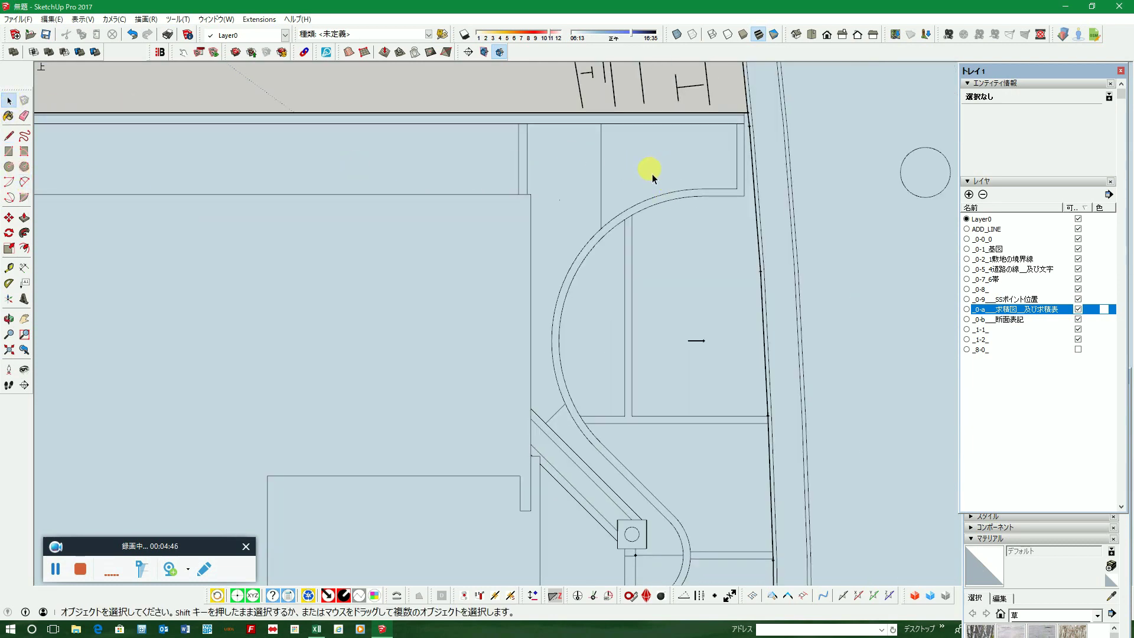
Step: Select the faces right of, inside and below the arc, plus the long vertical strip
{"action": "double_click", "coordinate": [707, 245]}
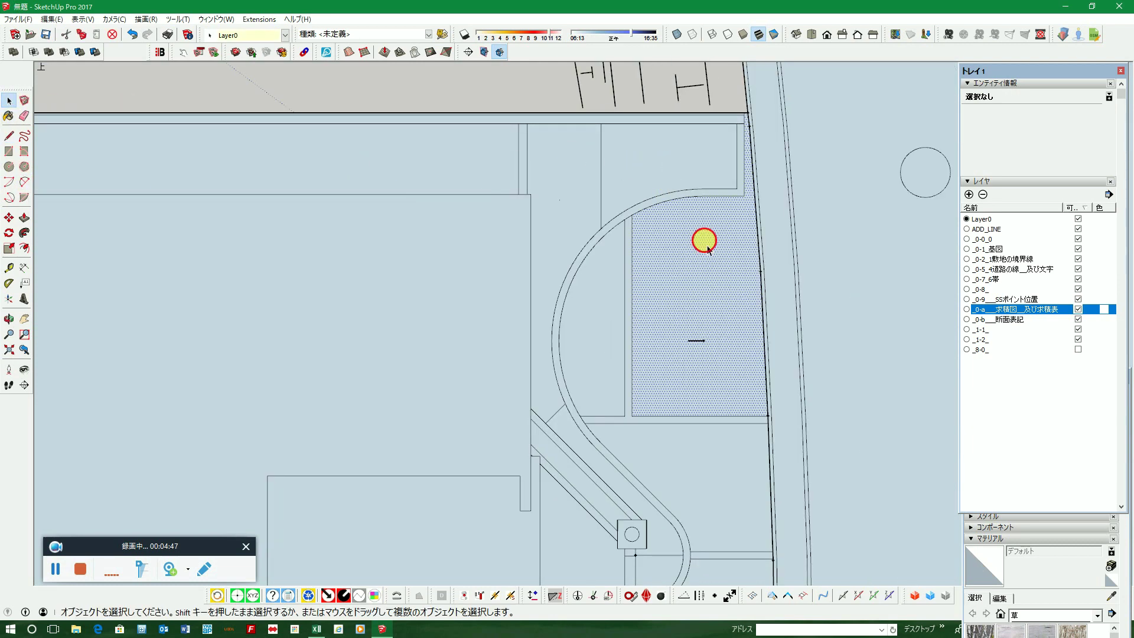
{"action": "double_click", "coordinate": [606, 288], "text": "shift"}
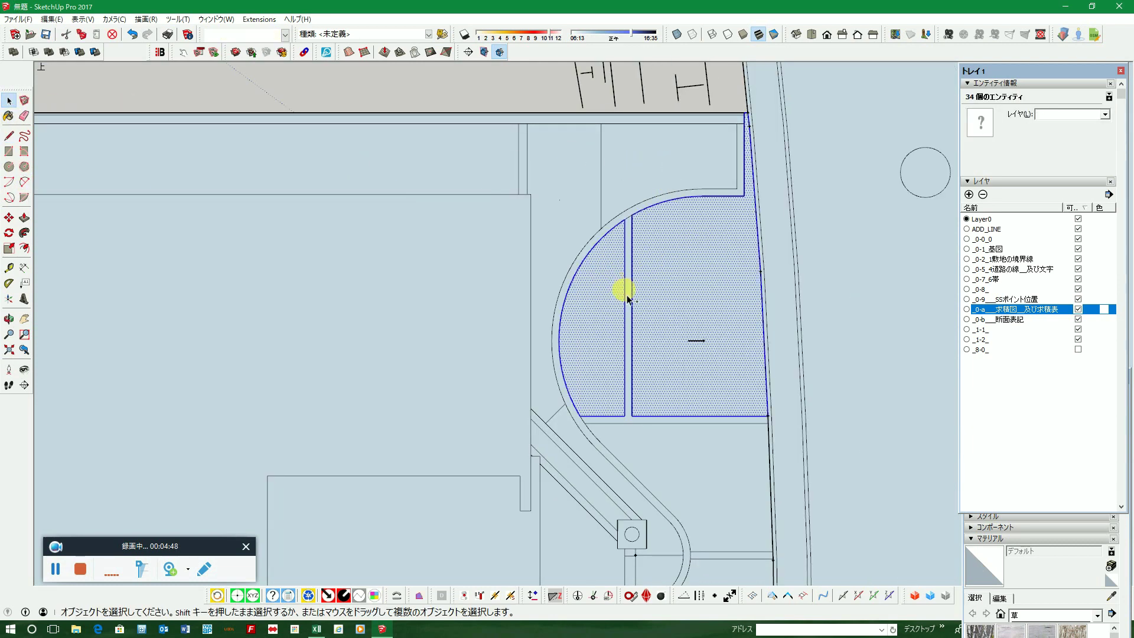
{"action": "double_click", "coordinate": [678, 456], "text": "shift"}
{"action": "scroll", "coordinate": [712, 272], "scroll_direction": "down", "scroll_amount": 5}
{"action": "scroll", "coordinate": [721, 422], "scroll_direction": "up", "scroll_amount": 4}
{"action": "scroll", "coordinate": [722, 417], "scroll_direction": "up", "scroll_amount": 2}
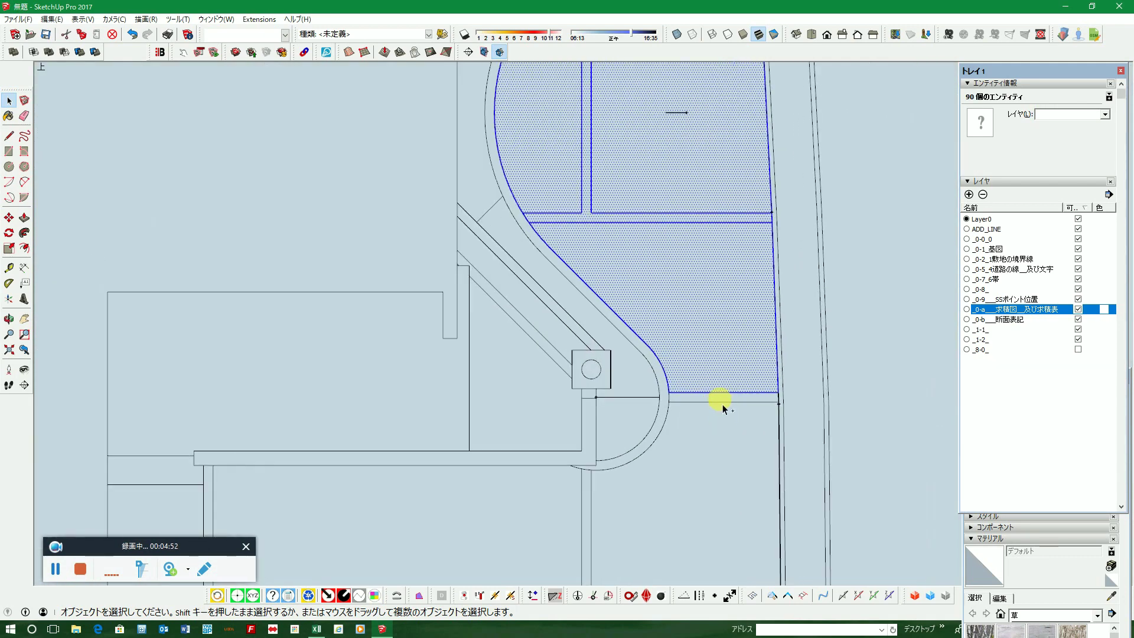
{"action": "double_click", "coordinate": [718, 437], "text": "shift"}
{"action": "scroll", "coordinate": [735, 366], "scroll_direction": "down", "scroll_amount": 2}
{"action": "scroll", "coordinate": [747, 313], "scroll_direction": "down", "scroll_amount": 1}
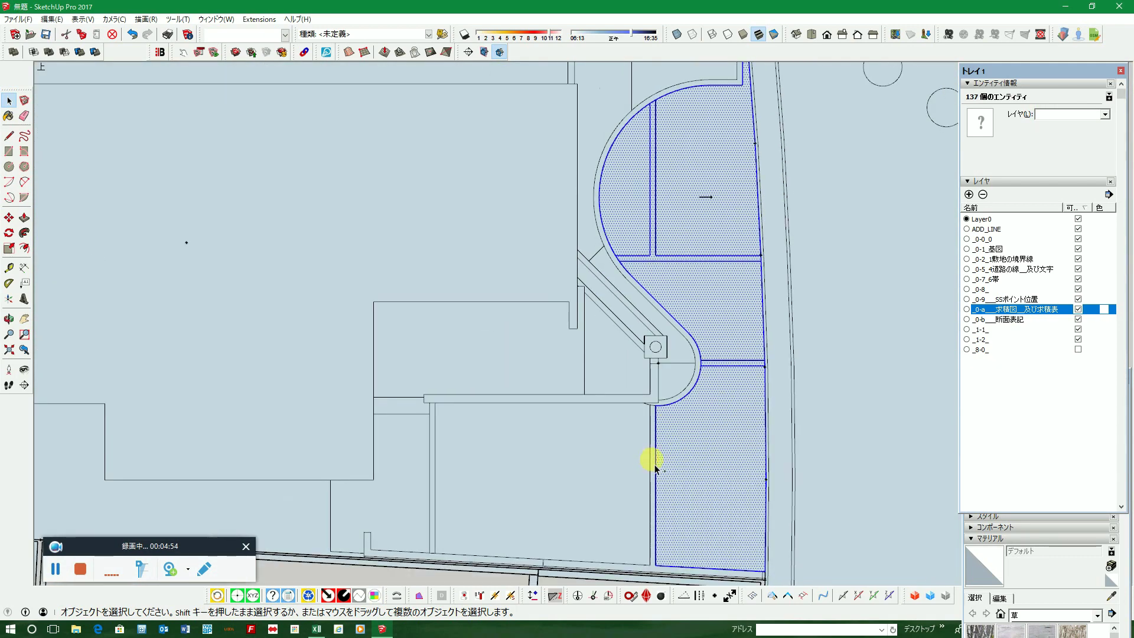
{"action": "scroll", "coordinate": [651, 459], "scroll_direction": "up", "scroll_amount": 3}
{"action": "double_click", "coordinate": [653, 464], "text": "shift"}
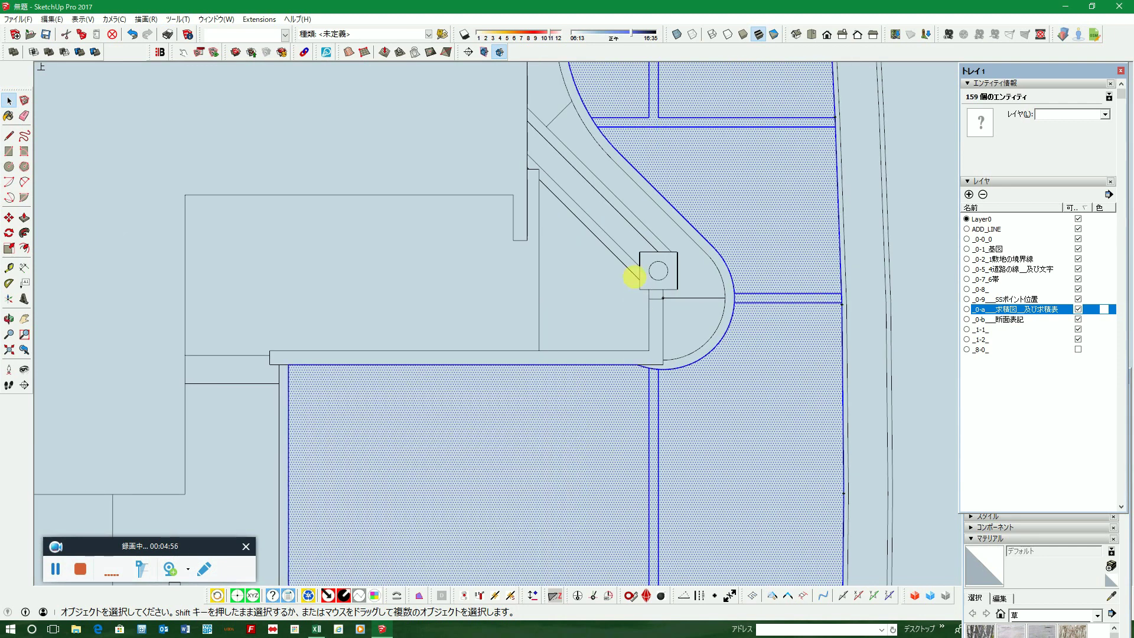
{"action": "scroll", "coordinate": [632, 273], "scroll_direction": "down", "scroll_amount": 2}
Step: Make the 159 selected entities into one group
{"action": "right_click", "coordinate": [712, 370]}
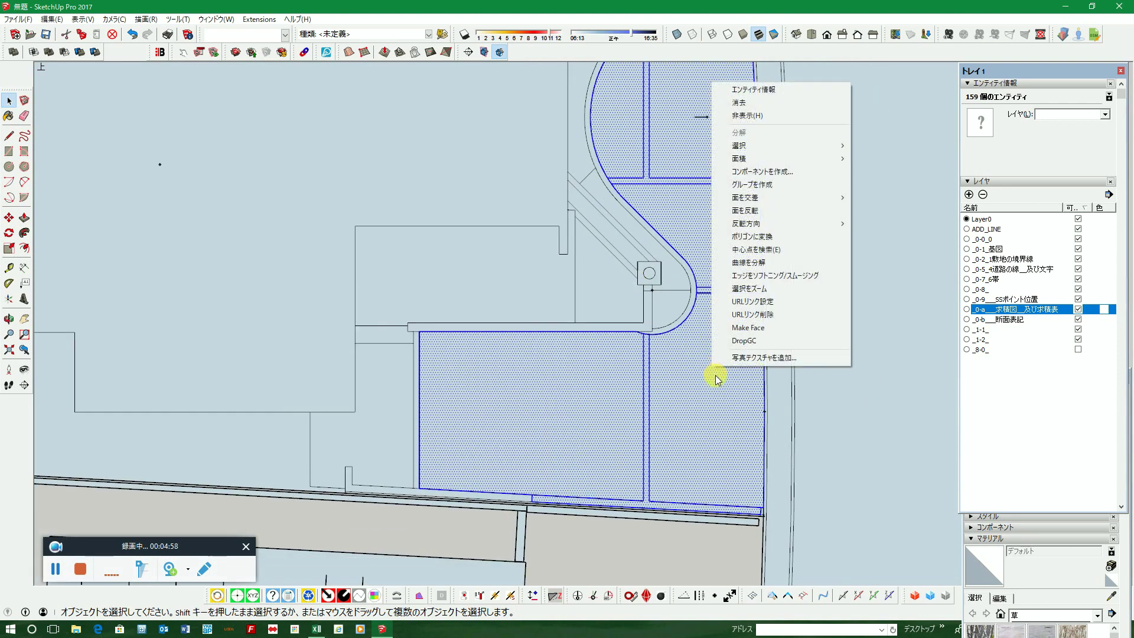
{"action": "left_click", "coordinate": [754, 191]}
{"action": "scroll", "coordinate": [696, 430], "scroll_direction": "down", "scroll_amount": 2}
{"action": "scroll", "coordinate": [520, 374], "scroll_direction": "up", "scroll_amount": 1}
Step: Group the corner face and strip beside the arc
{"action": "left_click", "coordinate": [651, 552]}
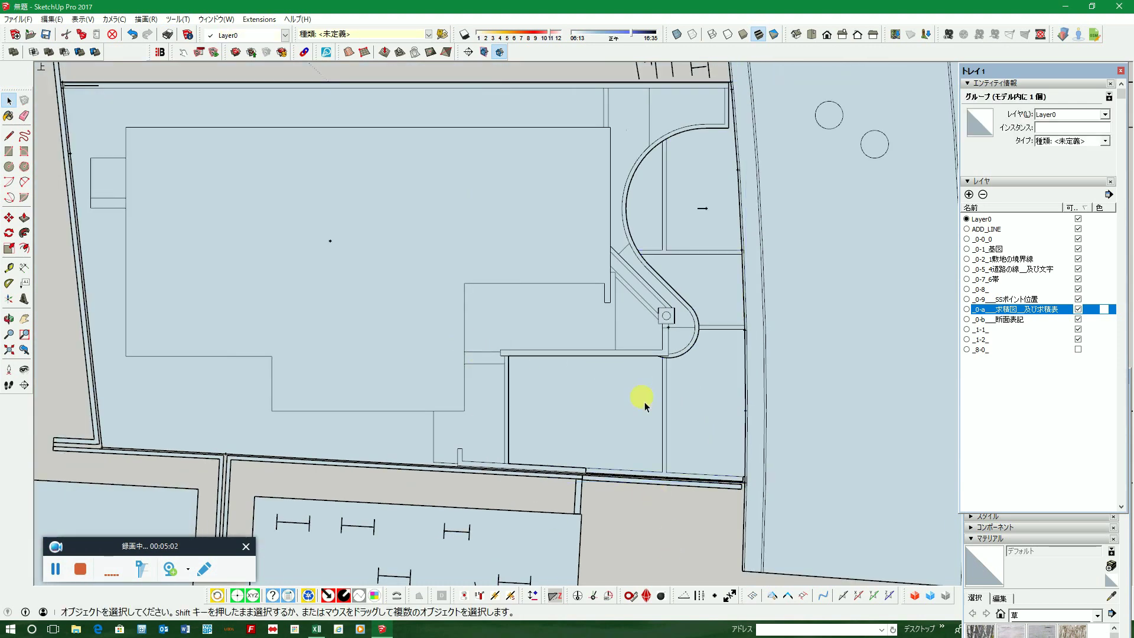
{"action": "scroll", "coordinate": [632, 295], "scroll_direction": "up", "scroll_amount": 2}
{"action": "scroll", "coordinate": [623, 310], "scroll_direction": "down", "scroll_amount": 2}
{"action": "double_click", "coordinate": [673, 144]}
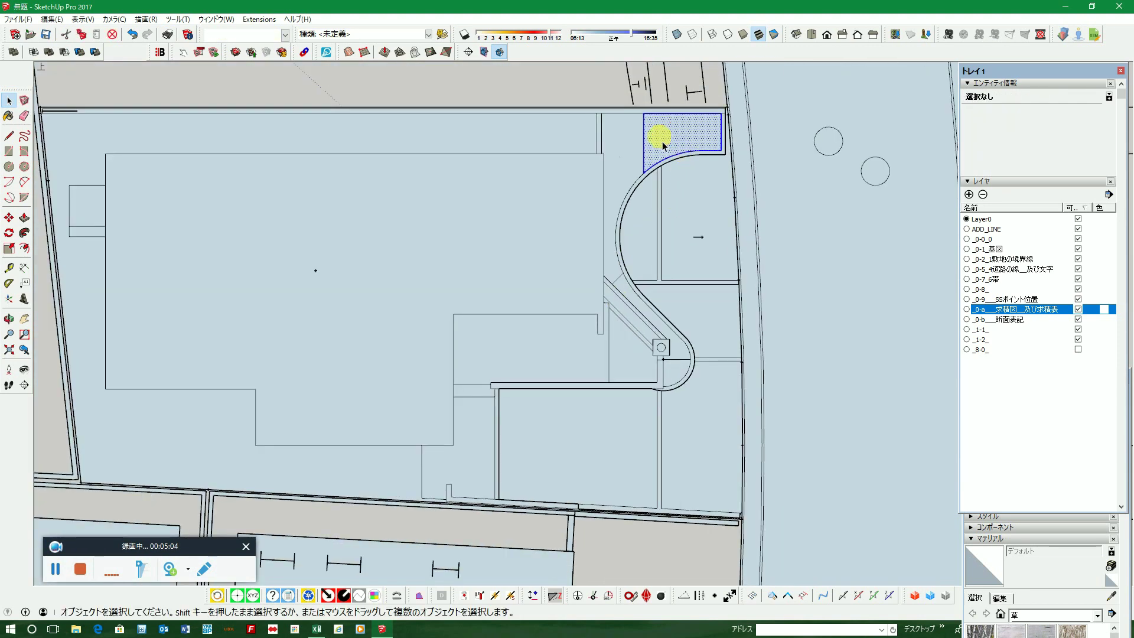
{"action": "double_click", "coordinate": [632, 147], "text": "shift"}
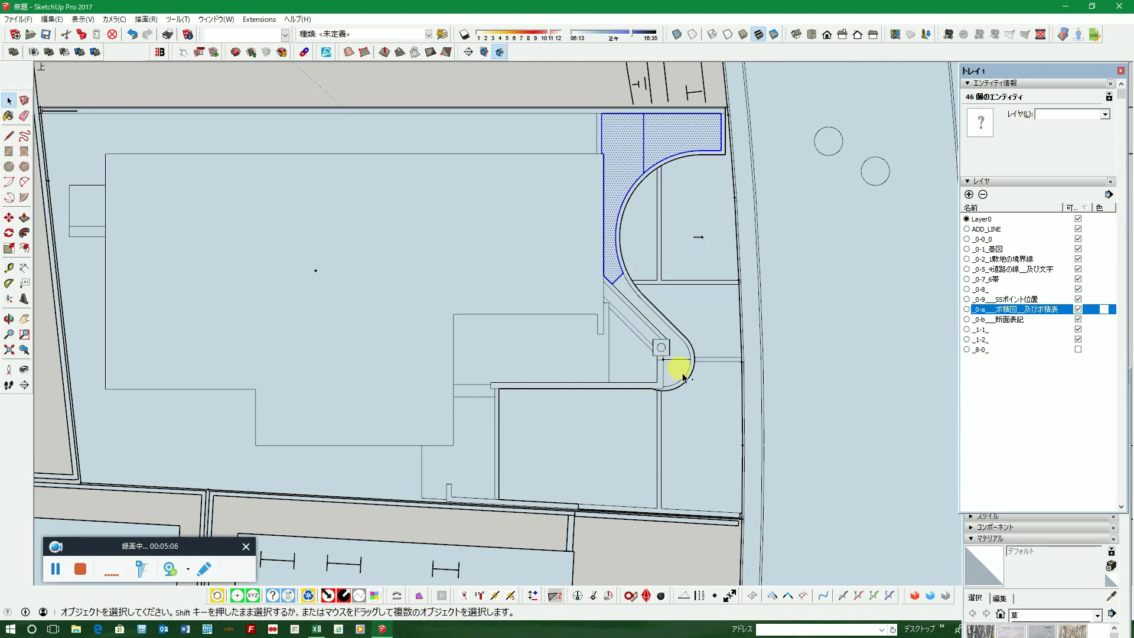
{"action": "right_click", "coordinate": [617, 187]}
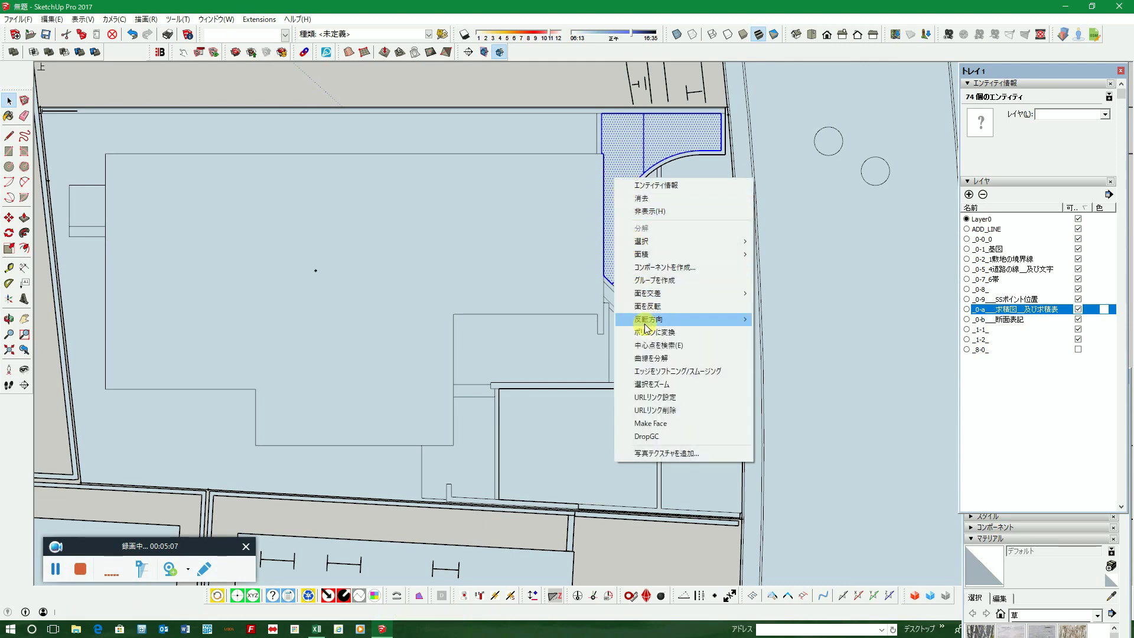
{"action": "left_click", "coordinate": [653, 283]}
Step: Make the thin strip at the top edge its own group
{"action": "scroll", "coordinate": [745, 363], "scroll_direction": "down", "scroll_amount": 1}
{"action": "scroll", "coordinate": [747, 363], "scroll_direction": "down", "scroll_amount": 1}
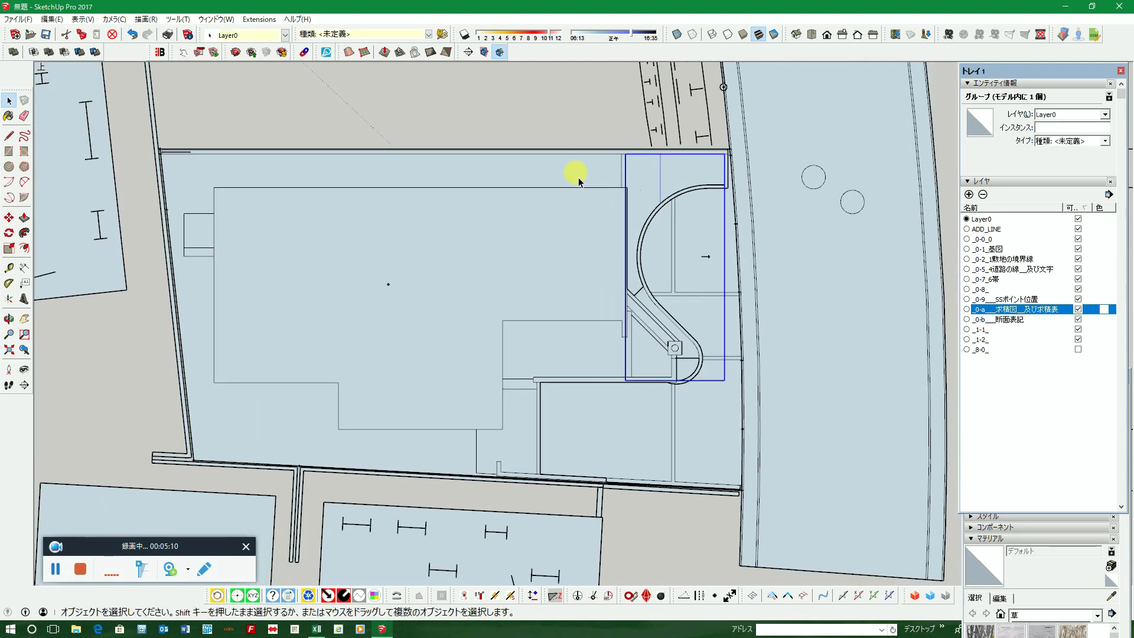
{"action": "left_click", "coordinate": [579, 180]}
{"action": "scroll", "coordinate": [602, 172], "scroll_direction": "up", "scroll_amount": 2}
{"action": "scroll", "coordinate": [630, 174], "scroll_direction": "up", "scroll_amount": 1}
{"action": "left_click", "coordinate": [627, 175]}
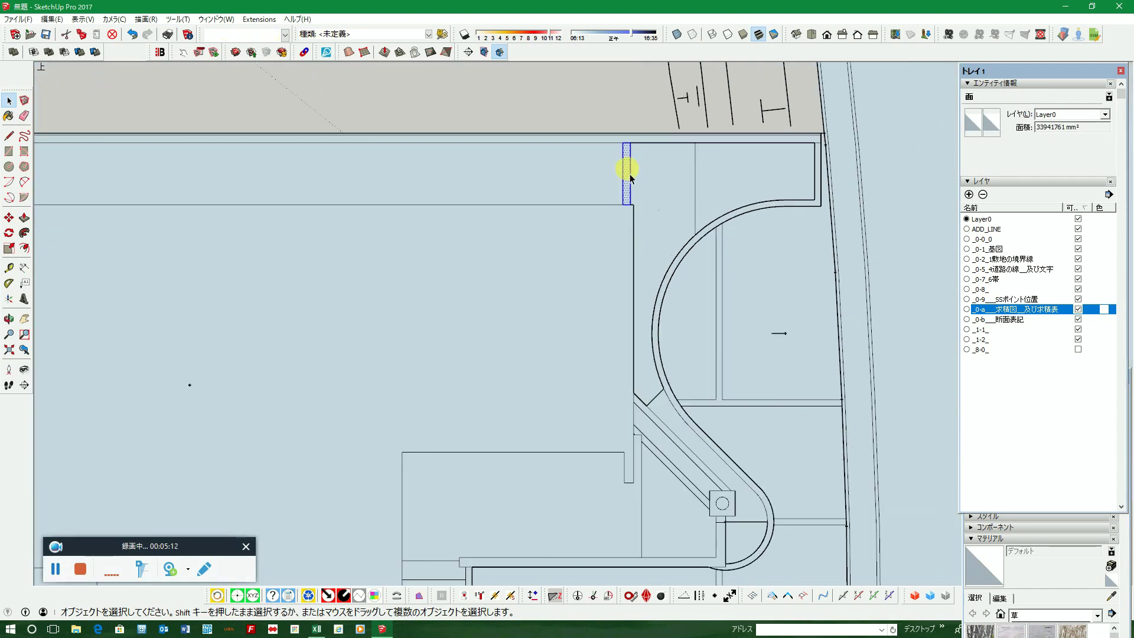
{"action": "right_click", "coordinate": [630, 178]}
{"action": "left_click", "coordinate": [662, 272]}
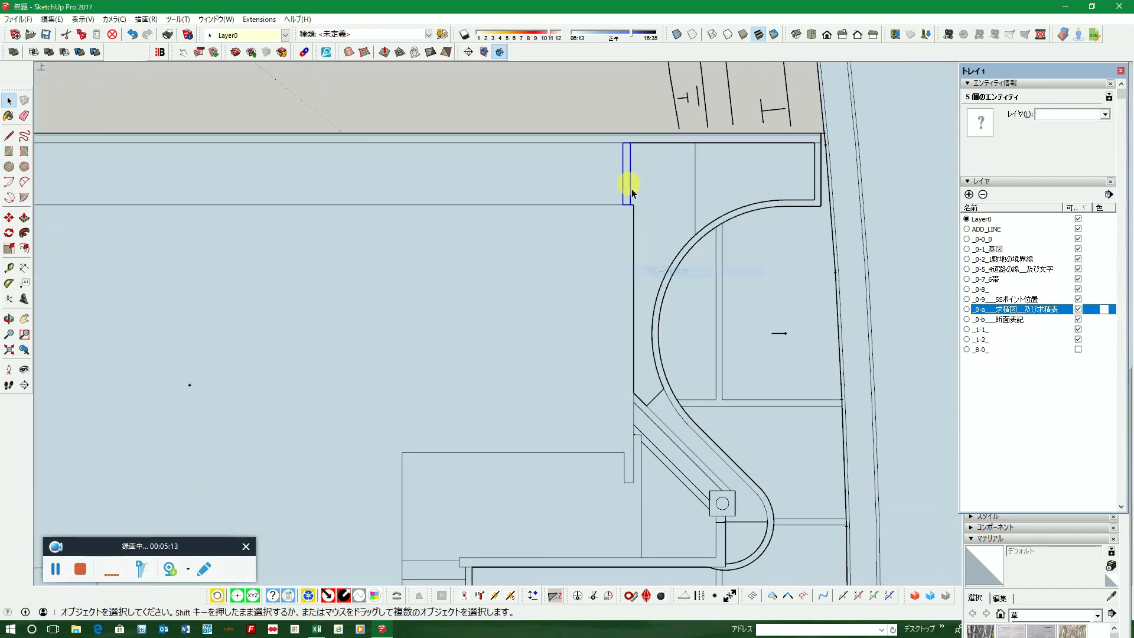
Step: Group the long strip along the site's top edge
{"action": "double_click", "coordinate": [632, 144]}
{"action": "right_click", "coordinate": [632, 144]}
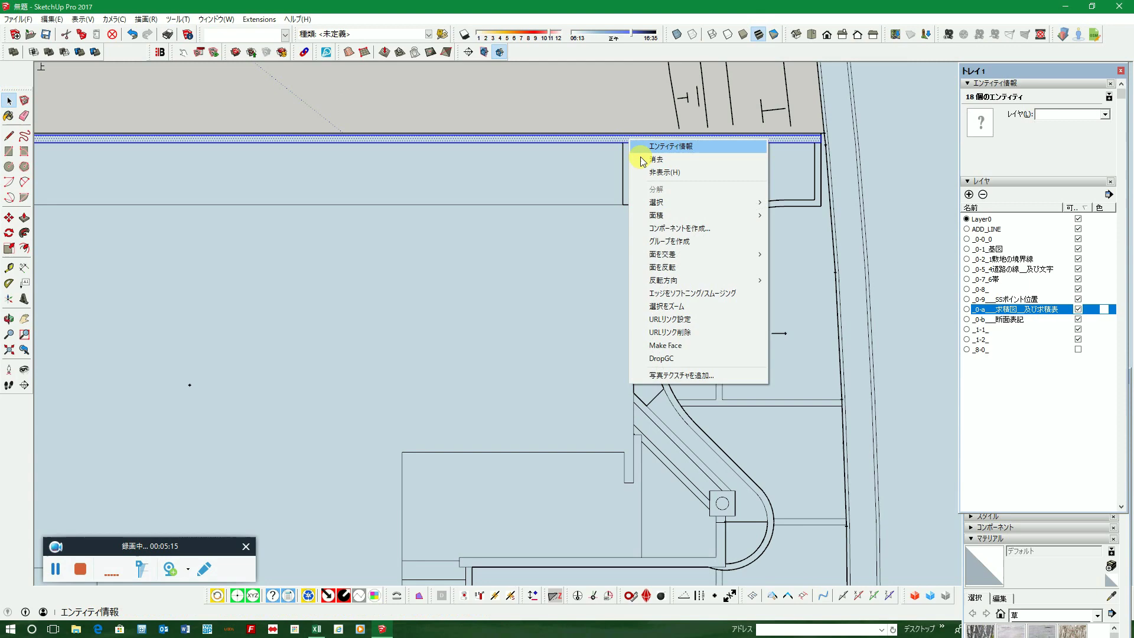
{"action": "left_click", "coordinate": [668, 241]}
{"action": "scroll", "coordinate": [827, 239], "scroll_direction": "down", "scroll_amount": 2}
Step: Group the walkway area surrounding the building
{"action": "left_click", "coordinate": [532, 207]}
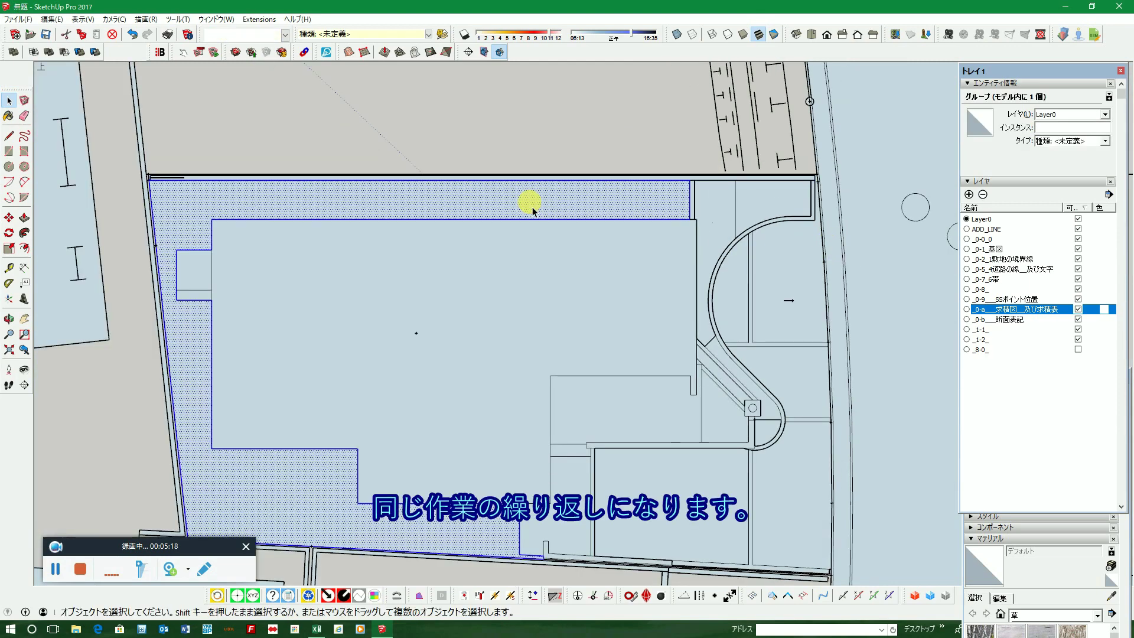
{"action": "right_click", "coordinate": [530, 202]}
{"action": "left_click", "coordinate": [569, 304]}
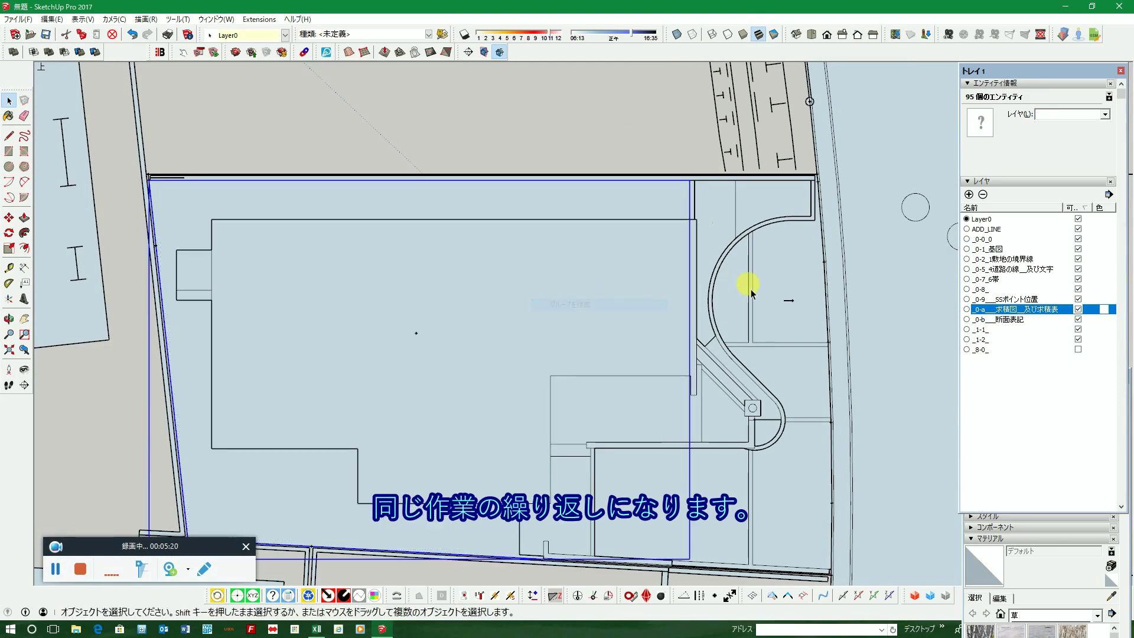
{"action": "scroll", "coordinate": [744, 289], "scroll_direction": "down", "scroll_amount": 2}
{"action": "scroll", "coordinate": [468, 222], "scroll_direction": "down", "scroll_amount": 1}
{"action": "scroll", "coordinate": [463, 233], "scroll_direction": "up", "scroll_amount": 3}
{"action": "scroll", "coordinate": [461, 242], "scroll_direction": "up", "scroll_amount": 3}
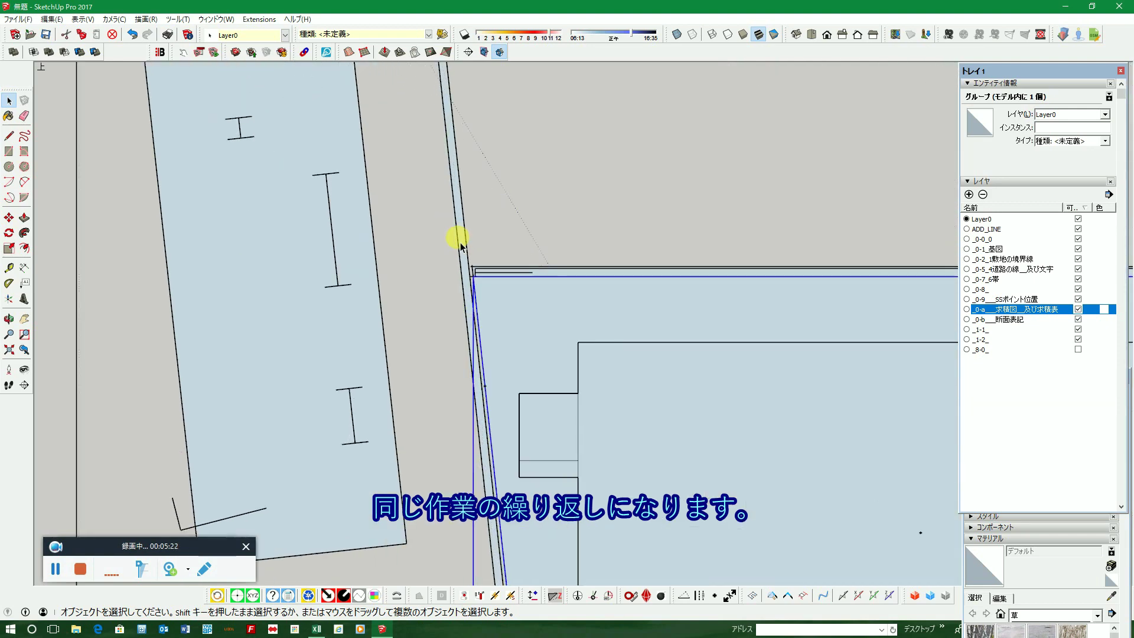
Step: Group the narrow strip along the building's west side
{"action": "double_click", "coordinate": [464, 244]}
{"action": "right_click", "coordinate": [463, 240]}
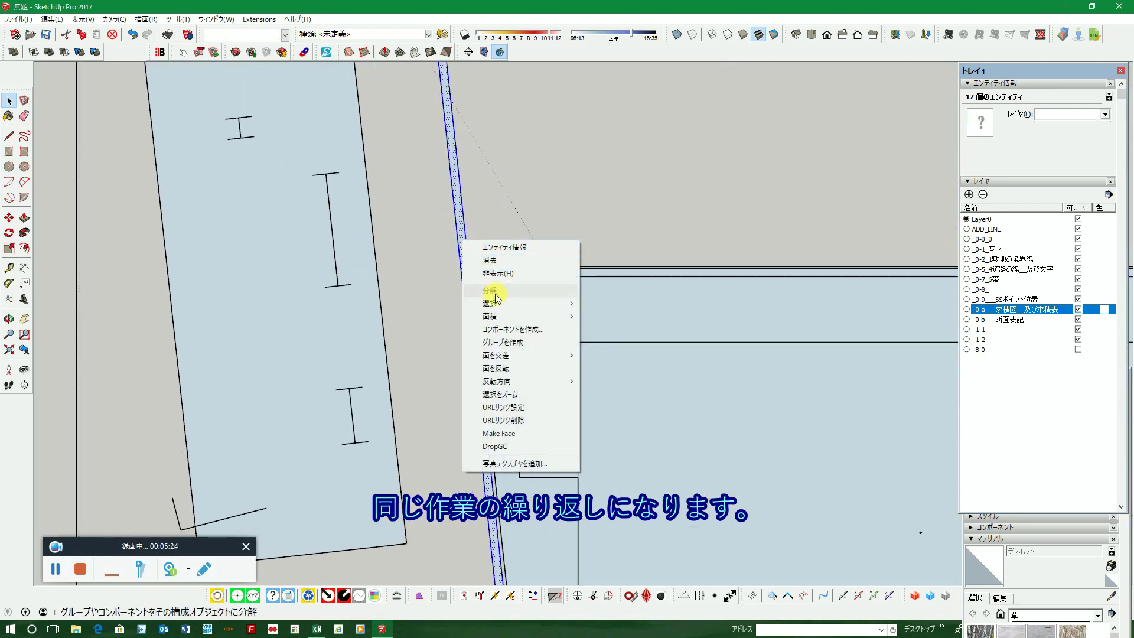
{"action": "left_click", "coordinate": [499, 341]}
{"action": "scroll", "coordinate": [425, 157], "scroll_direction": "down", "scroll_amount": 1}
{"action": "scroll", "coordinate": [326, 178], "scroll_direction": "down", "scroll_amount": 1}
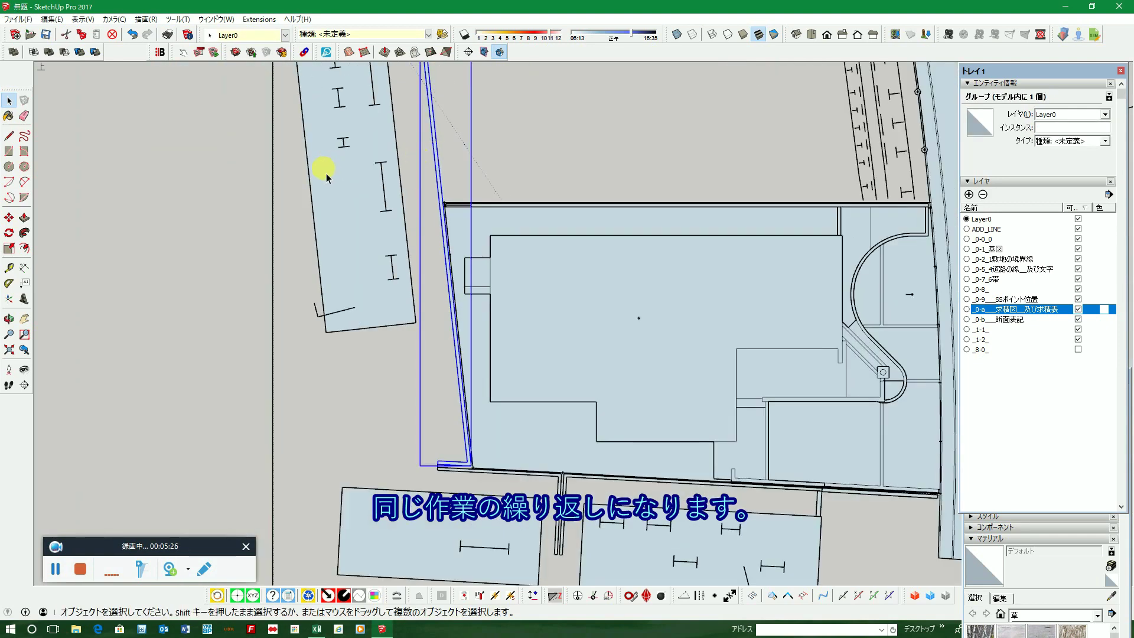
Step: Group the parking strip at the upper left
{"action": "double_click", "coordinate": [334, 182]}
{"action": "right_click", "coordinate": [335, 180]}
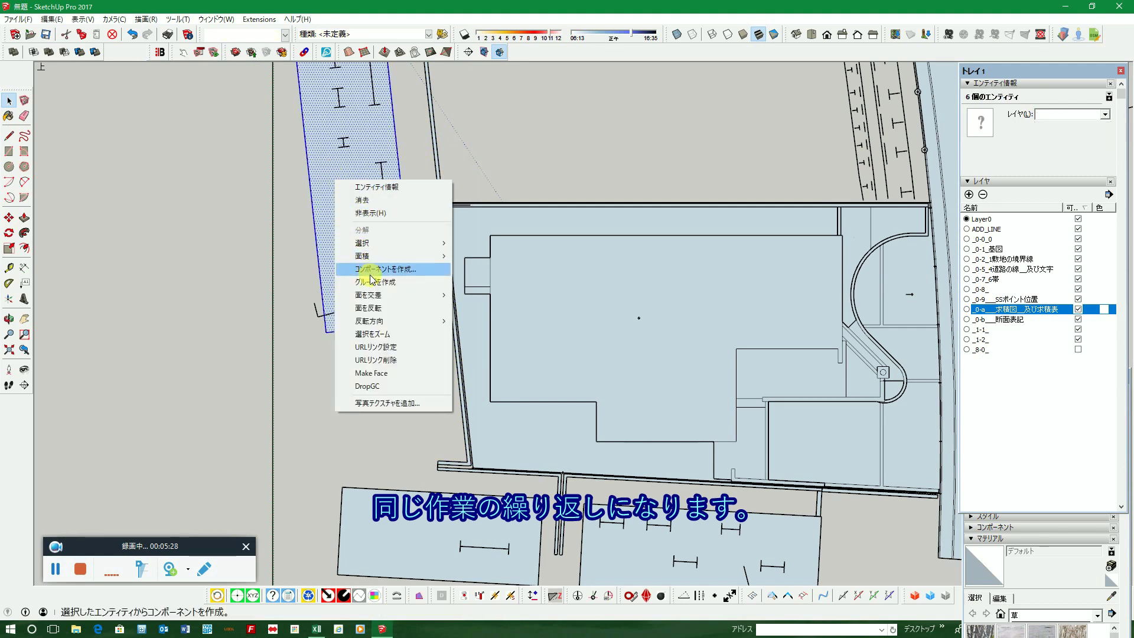
{"action": "left_click", "coordinate": [373, 281]}
{"action": "scroll", "coordinate": [464, 181], "scroll_direction": "down", "scroll_amount": 1}
{"action": "scroll", "coordinate": [464, 378], "scroll_direction": "up", "scroll_amount": 2}
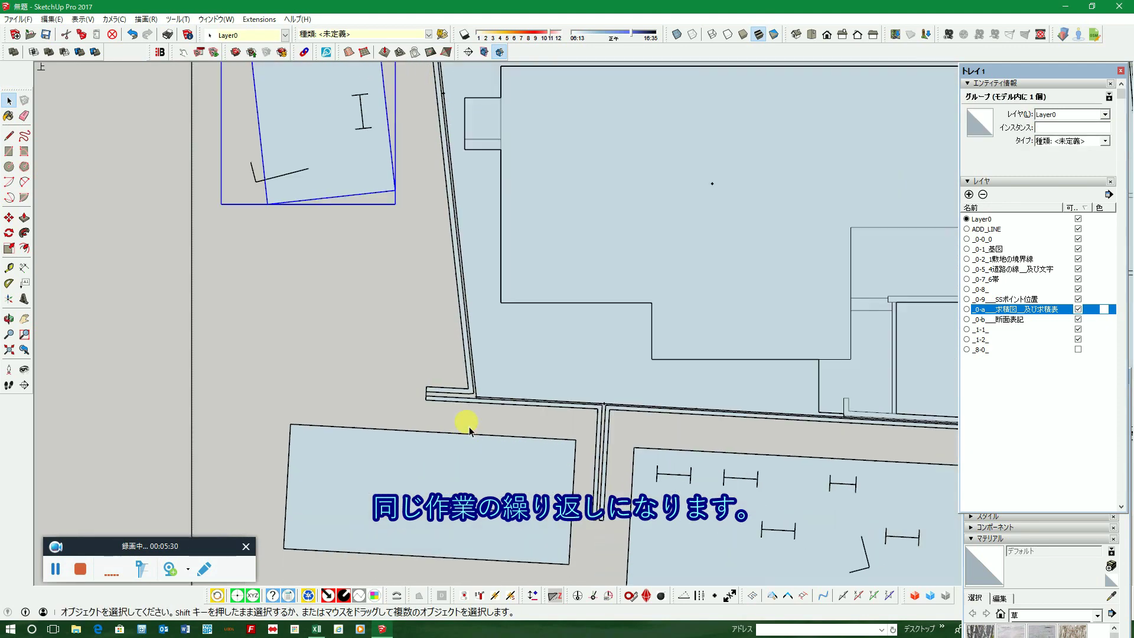
{"action": "scroll", "coordinate": [469, 407], "scroll_direction": "up", "scroll_amount": 1}
Step: Group the L-shaped strip below the building
{"action": "left_click", "coordinate": [476, 394]}
{"action": "scroll", "coordinate": [467, 408], "scroll_direction": "up", "scroll_amount": 1}
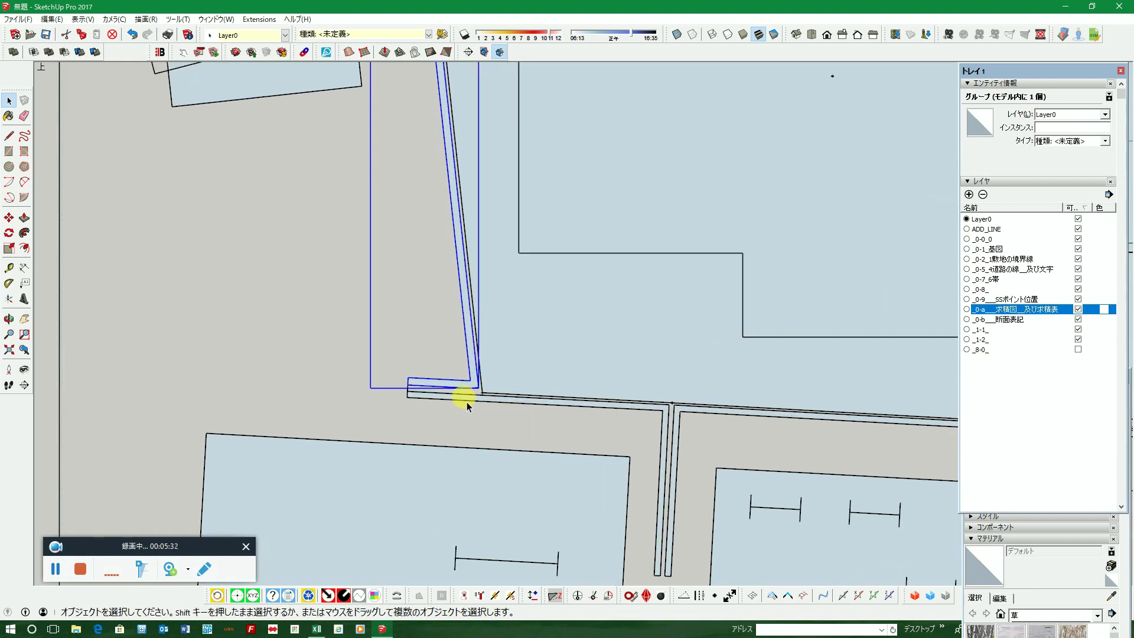
{"action": "double_click", "coordinate": [463, 395]}
{"action": "right_click", "coordinate": [464, 395]}
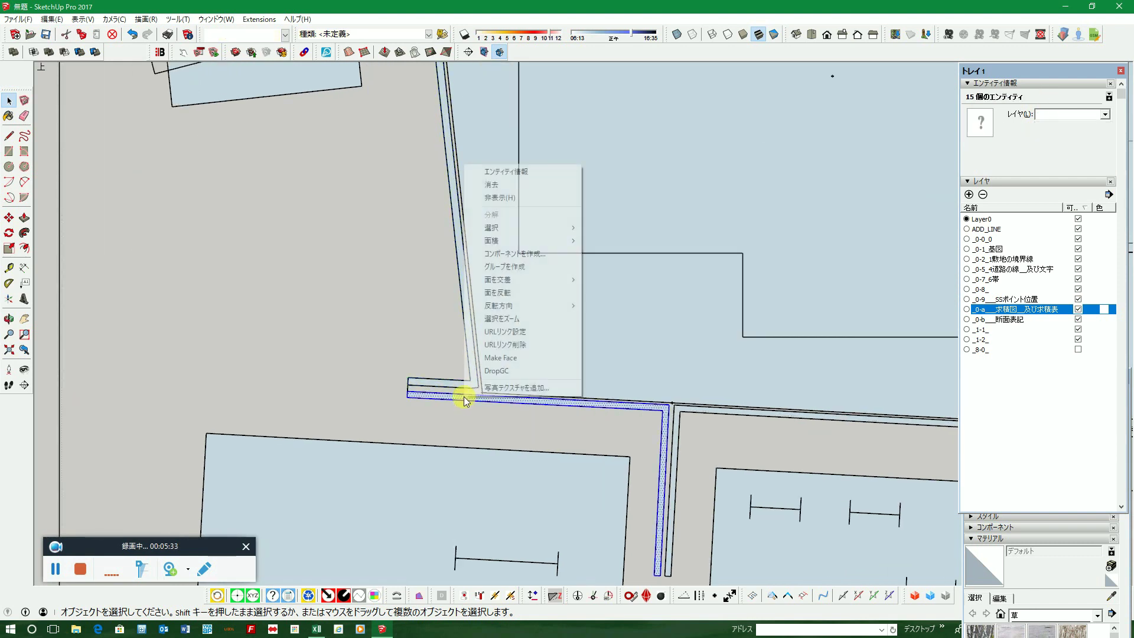
{"action": "left_click", "coordinate": [499, 266]}
{"action": "scroll", "coordinate": [554, 367], "scroll_direction": "down", "scroll_amount": 1}
{"action": "scroll", "coordinate": [641, 401], "scroll_direction": "up", "scroll_amount": 2}
{"action": "scroll", "coordinate": [640, 397], "scroll_direction": "up", "scroll_amount": 1}
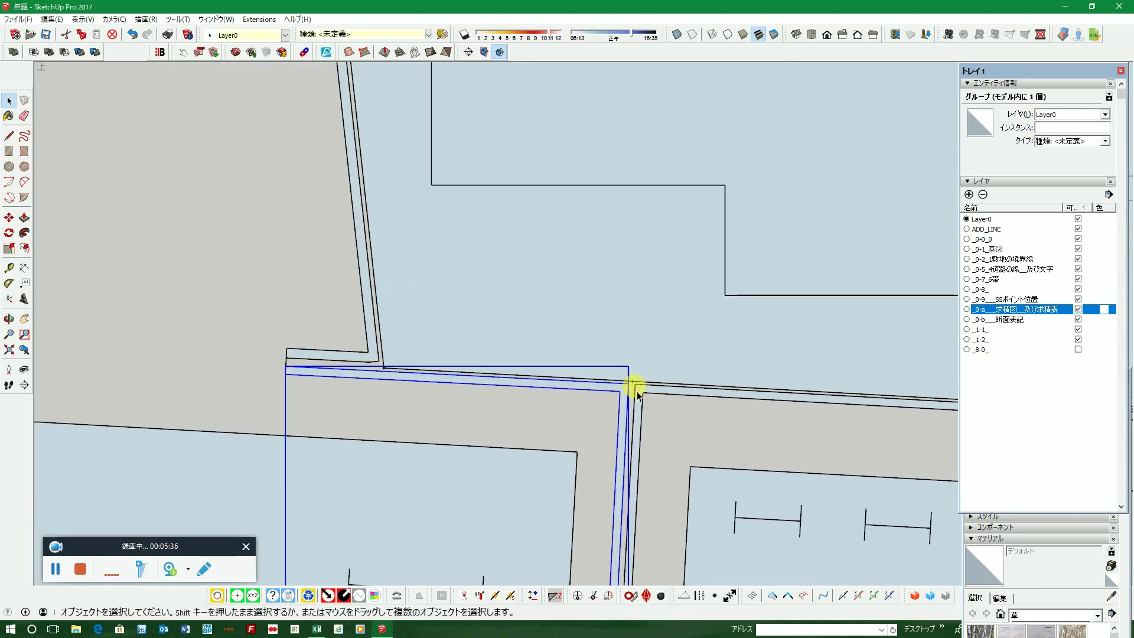
Step: Group the vertical strip on the right side
{"action": "double_click", "coordinate": [641, 394]}
{"action": "right_click", "coordinate": [642, 390]}
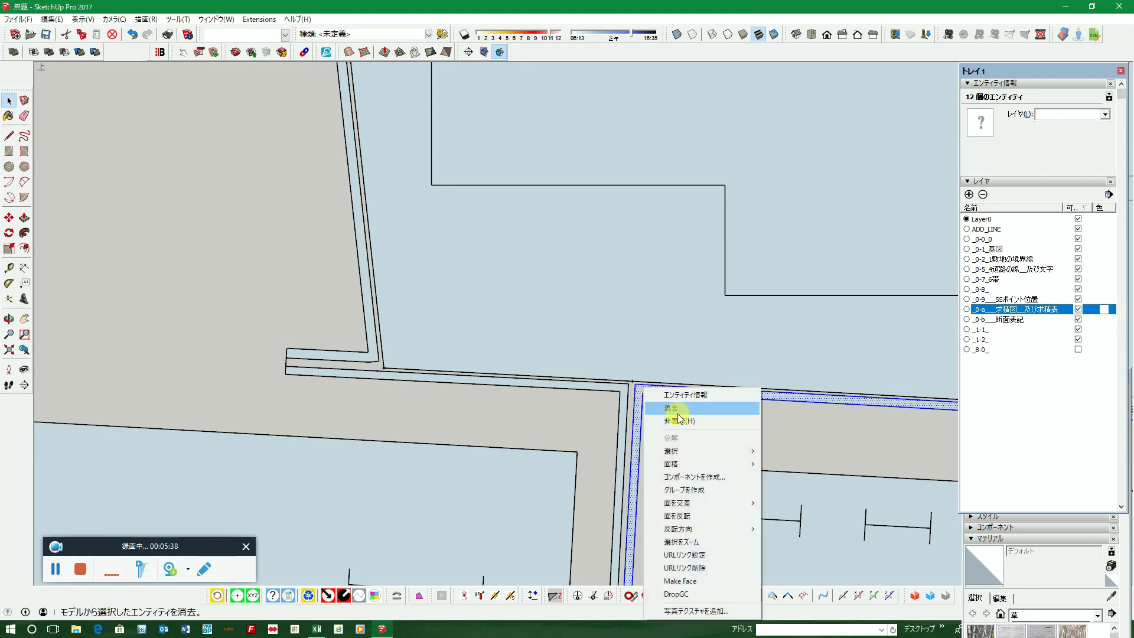
{"action": "left_click", "coordinate": [683, 490]}
{"action": "scroll", "coordinate": [367, 347], "scroll_direction": "down", "scroll_amount": 2}
{"action": "scroll", "coordinate": [346, 355], "scroll_direction": "down", "scroll_amount": 2}
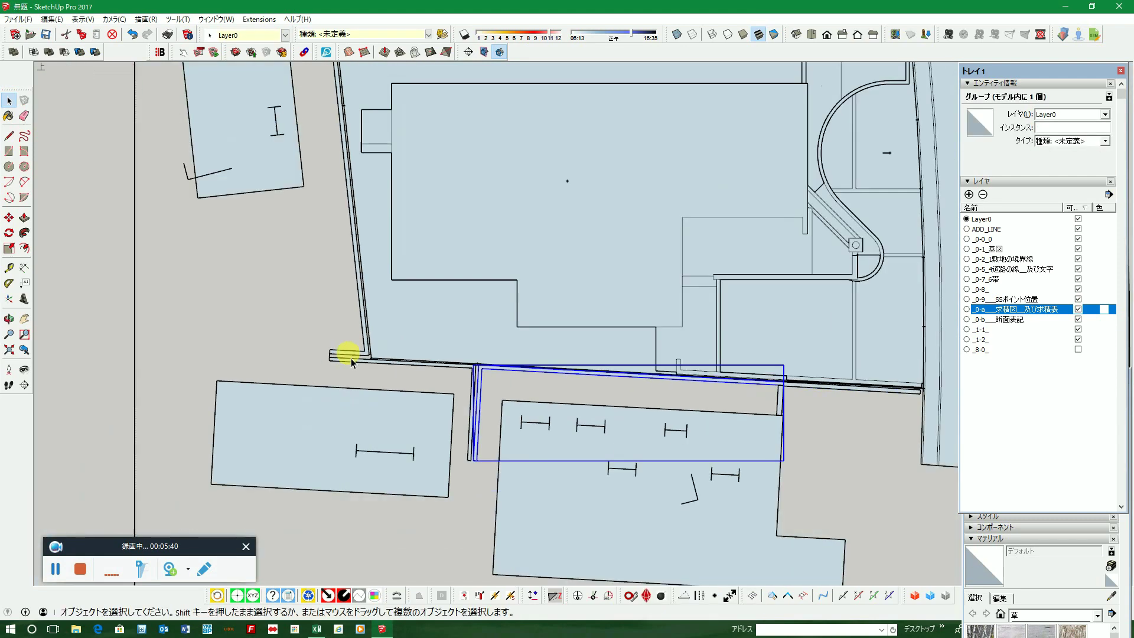
{"action": "scroll", "coordinate": [394, 371], "scroll_direction": "down", "scroll_amount": 1}
{"action": "scroll", "coordinate": [394, 370], "scroll_direction": "down", "scroll_amount": 1}
Step: Group the rectangular parking lot and the L-shaped parking lot separately
{"action": "left_click", "coordinate": [380, 405]}
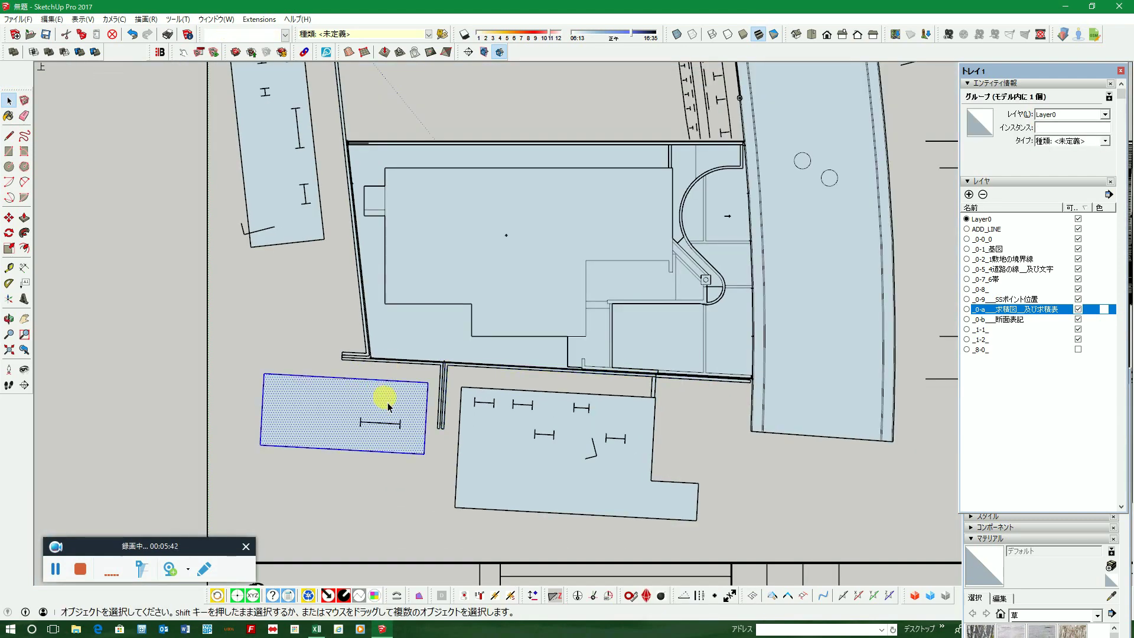
{"action": "right_click", "coordinate": [388, 406]}
{"action": "left_click", "coordinate": [431, 273]}
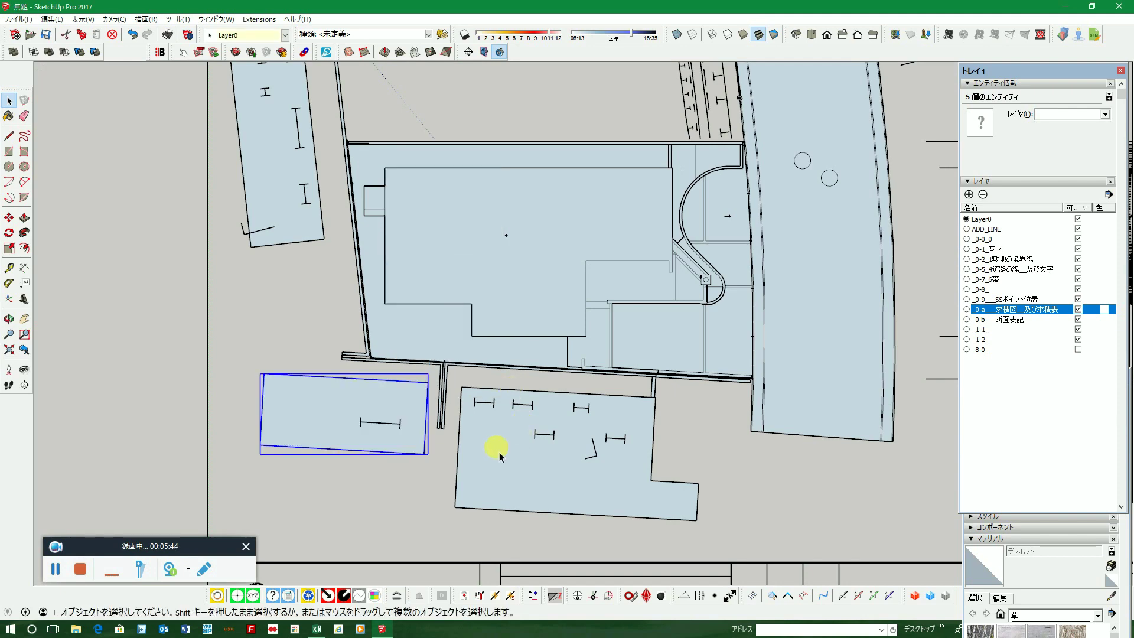
{"action": "double_click", "coordinate": [498, 450]}
{"action": "right_click", "coordinate": [502, 437]}
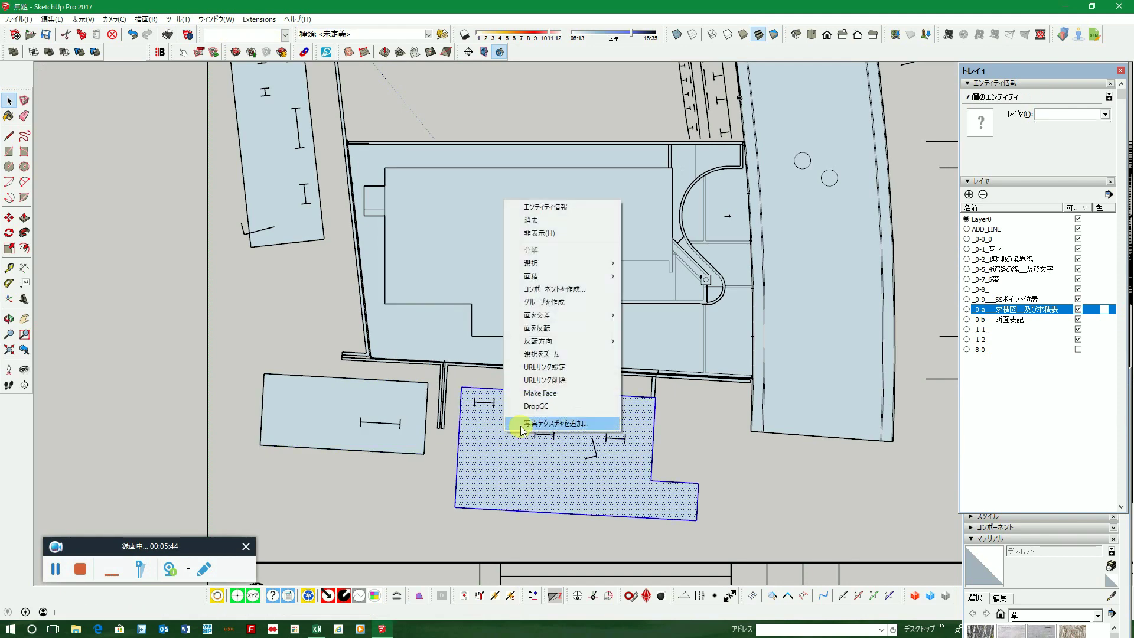
{"action": "left_click", "coordinate": [547, 303]}
Step: Explode the narrow strip group beside the parking lot back into geometry
{"action": "scroll", "coordinate": [661, 389], "scroll_direction": "up", "scroll_amount": 2}
{"action": "scroll", "coordinate": [649, 382], "scroll_direction": "up", "scroll_amount": 2}
{"action": "scroll", "coordinate": [656, 384], "scroll_direction": "up", "scroll_amount": 2}
{"action": "left_click", "coordinate": [658, 385]}
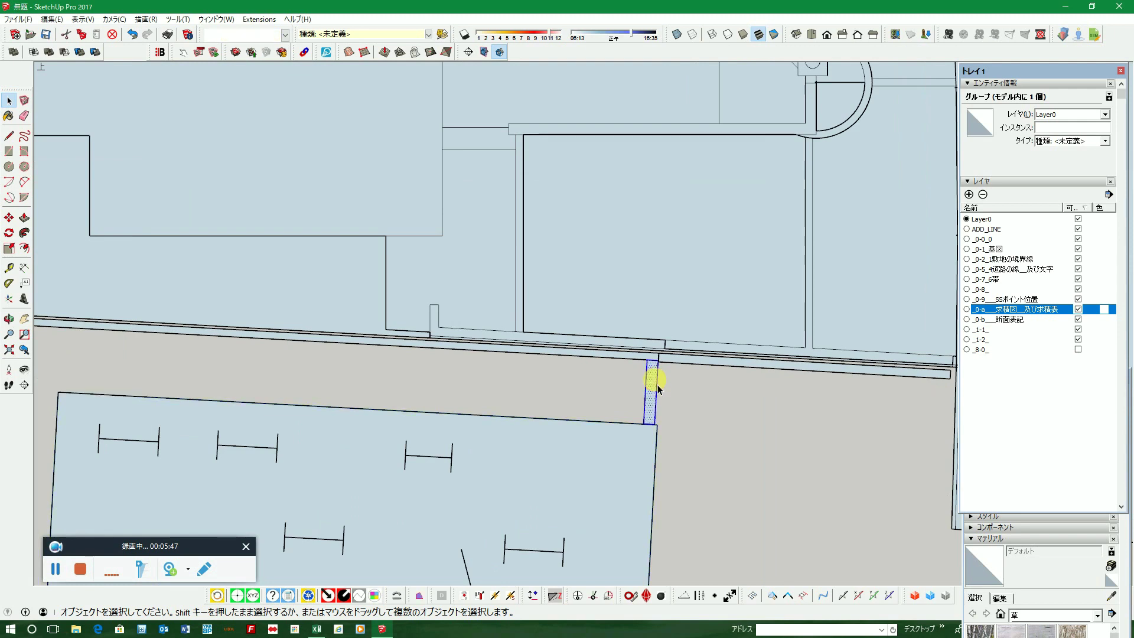
{"action": "right_click", "coordinate": [657, 384]}
{"action": "left_click", "coordinate": [680, 482]}
{"action": "scroll", "coordinate": [603, 373], "scroll_direction": "up", "scroll_amount": 1}
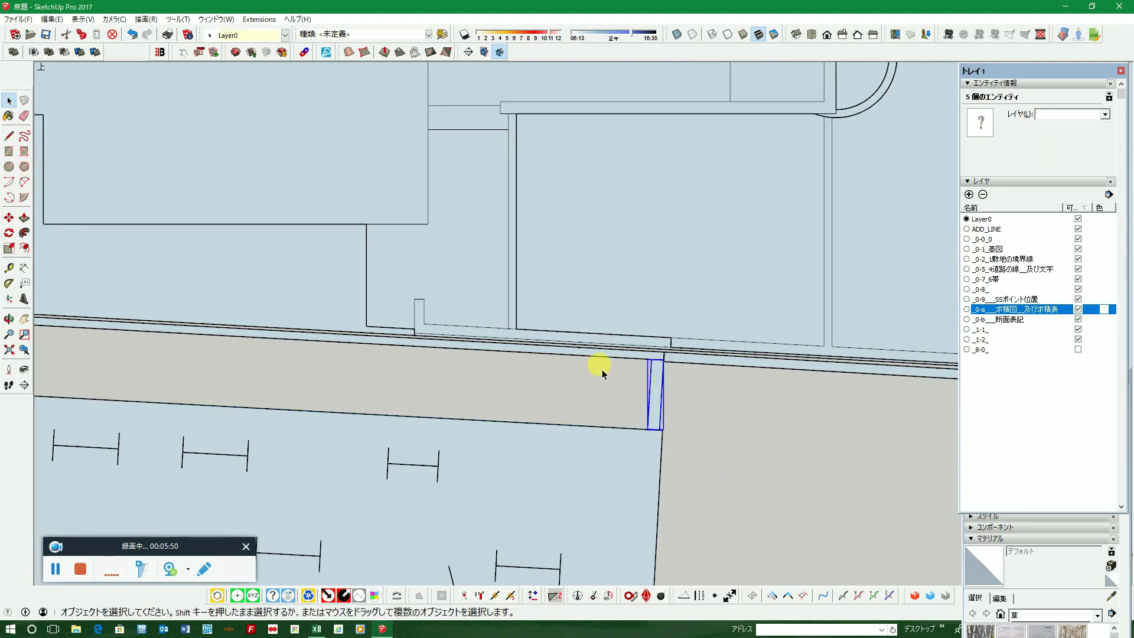
{"action": "scroll", "coordinate": [603, 374], "scroll_direction": "up", "scroll_amount": 1}
Step: Group the thin strip running along the road
{"action": "left_click", "coordinate": [568, 359]}
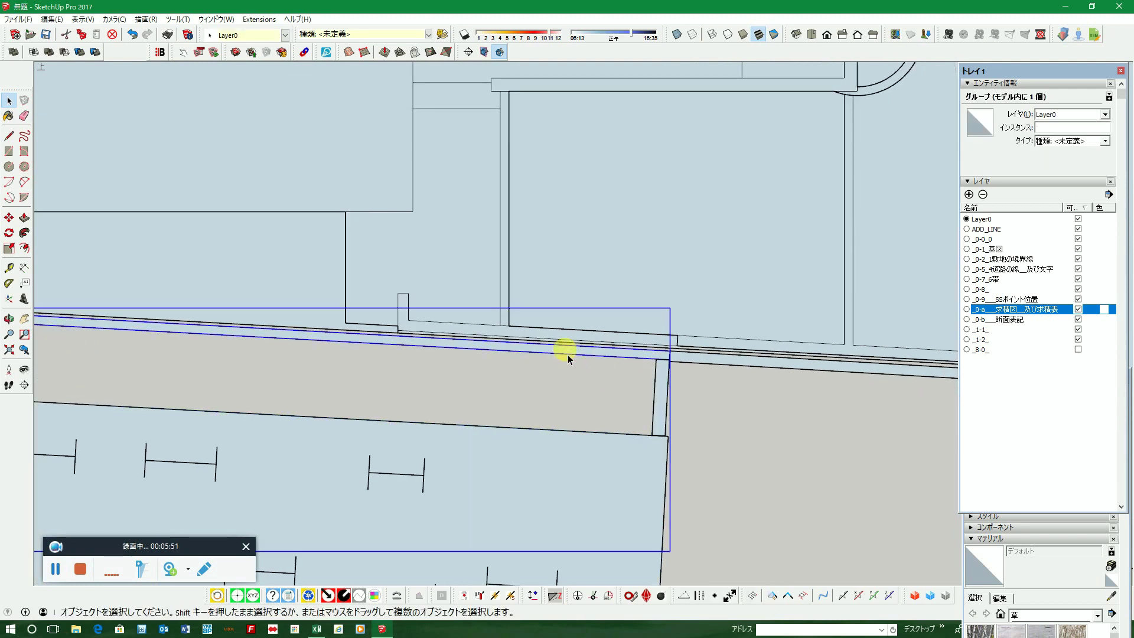
{"action": "left_click", "coordinate": [715, 363]}
{"action": "right_click", "coordinate": [714, 362]}
{"action": "left_click", "coordinate": [734, 463]}
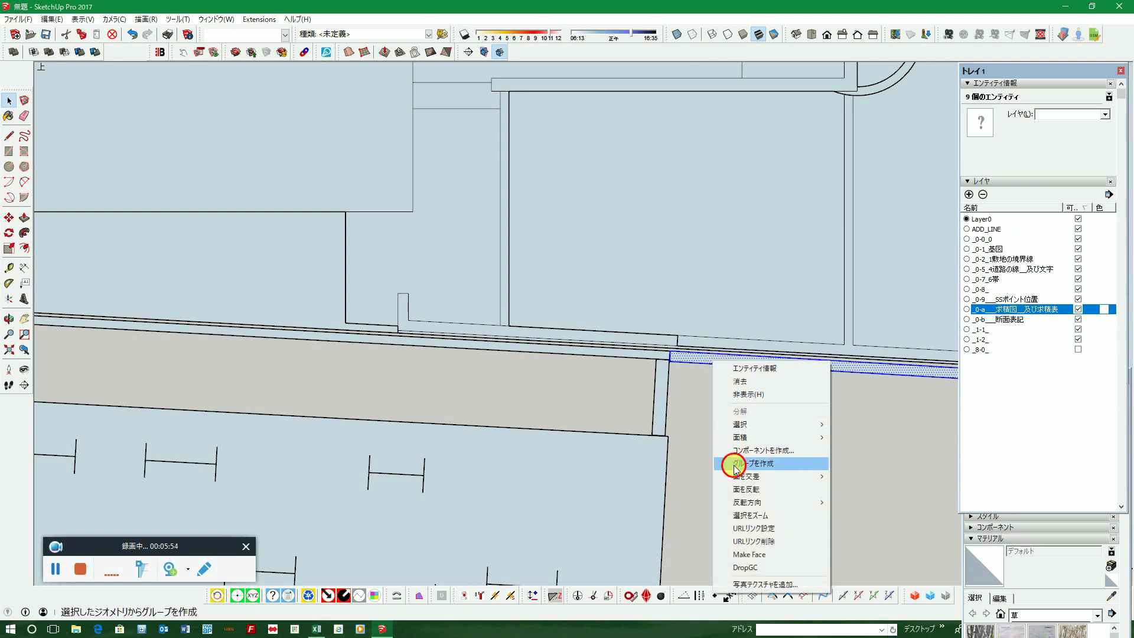
{"action": "scroll", "coordinate": [645, 348], "scroll_direction": "up", "scroll_amount": 2}
{"action": "scroll", "coordinate": [625, 347], "scroll_direction": "up", "scroll_amount": 1}
Step: Group the L-shaped strip beside the building
{"action": "triple_click", "coordinate": [625, 347]}
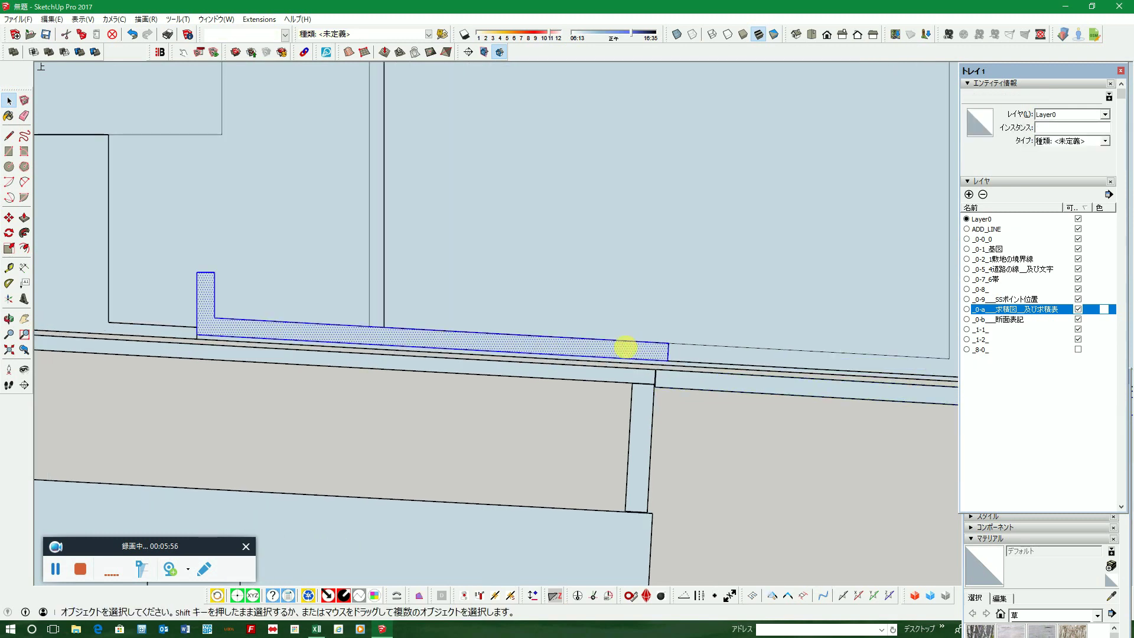
{"action": "right_click", "coordinate": [626, 347]}
{"action": "left_click", "coordinate": [664, 450]}
{"action": "scroll", "coordinate": [664, 449], "scroll_direction": "down", "scroll_amount": 1}
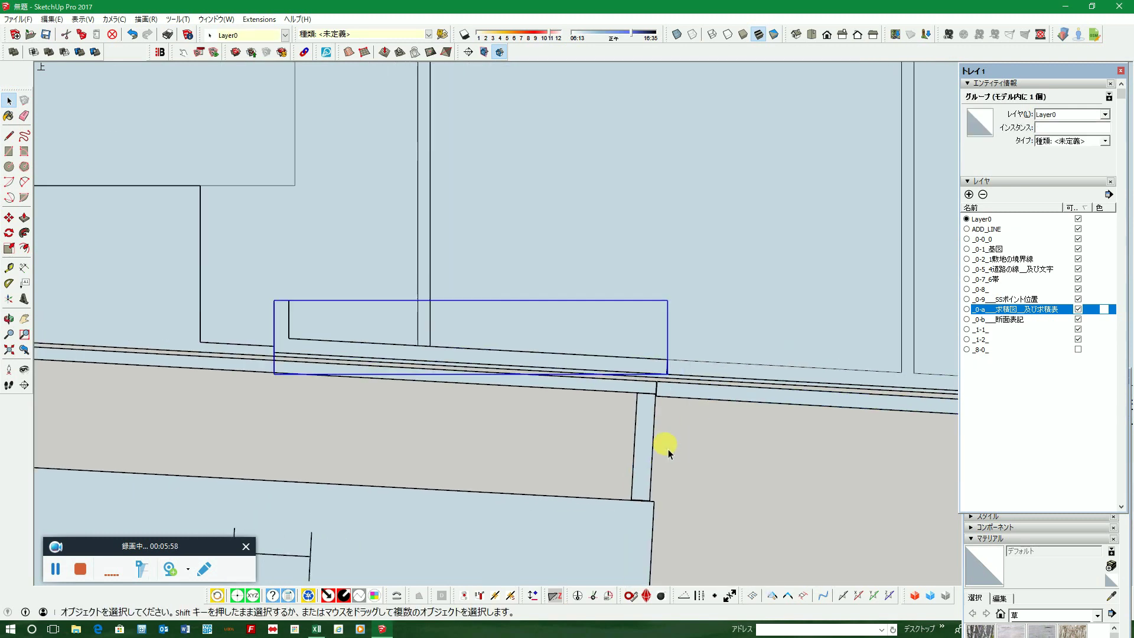
{"action": "scroll", "coordinate": [664, 449], "scroll_direction": "down", "scroll_amount": 1}
{"action": "left_click", "coordinate": [398, 299]}
Step: Group the stepped face above the road and the narrow vertical strip
{"action": "right_click", "coordinate": [395, 301]}
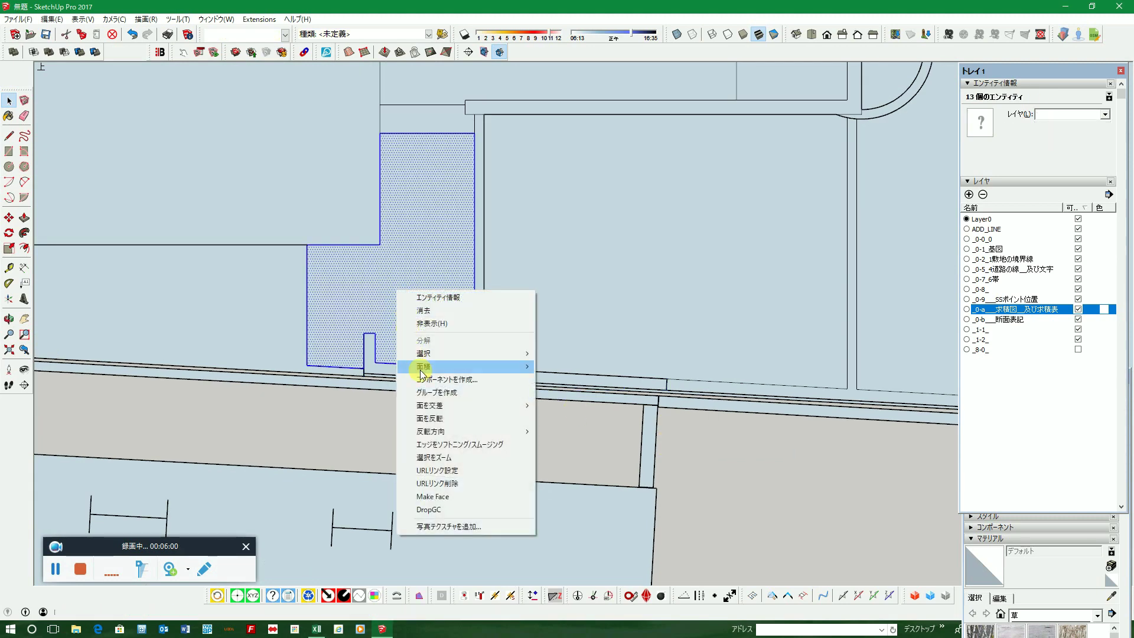
{"action": "left_click", "coordinate": [430, 393]}
{"action": "scroll", "coordinate": [560, 389], "scroll_direction": "down", "scroll_amount": 2}
{"action": "scroll", "coordinate": [507, 209], "scroll_direction": "up", "scroll_amount": 1}
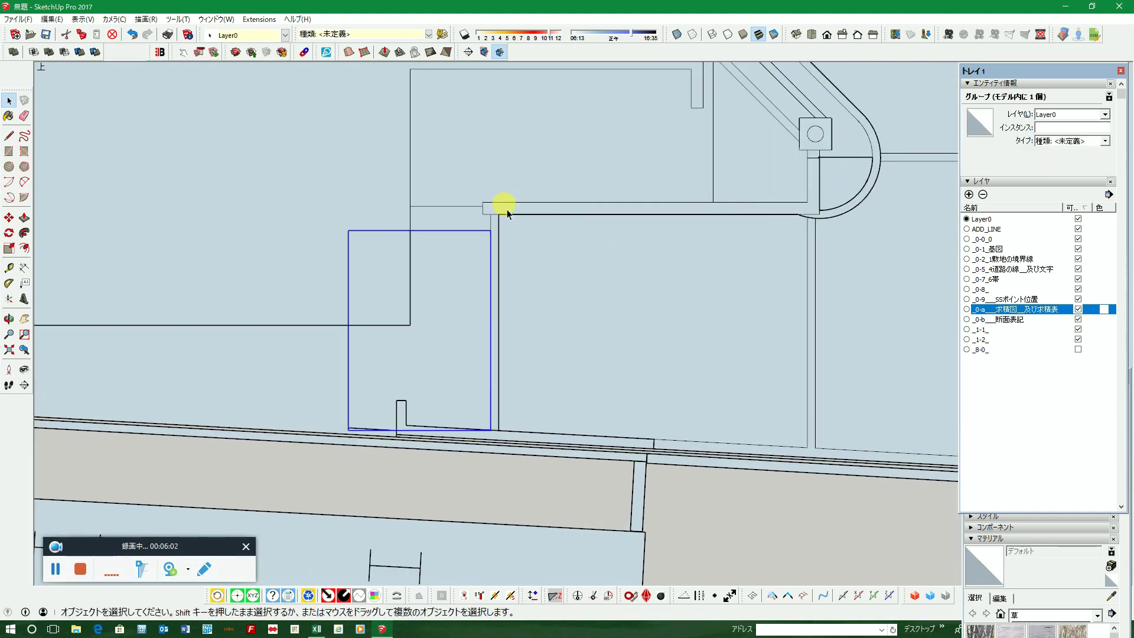
{"action": "scroll", "coordinate": [501, 228], "scroll_direction": "up", "scroll_amount": 2}
{"action": "double_click", "coordinate": [489, 234]}
{"action": "right_click", "coordinate": [489, 234]}
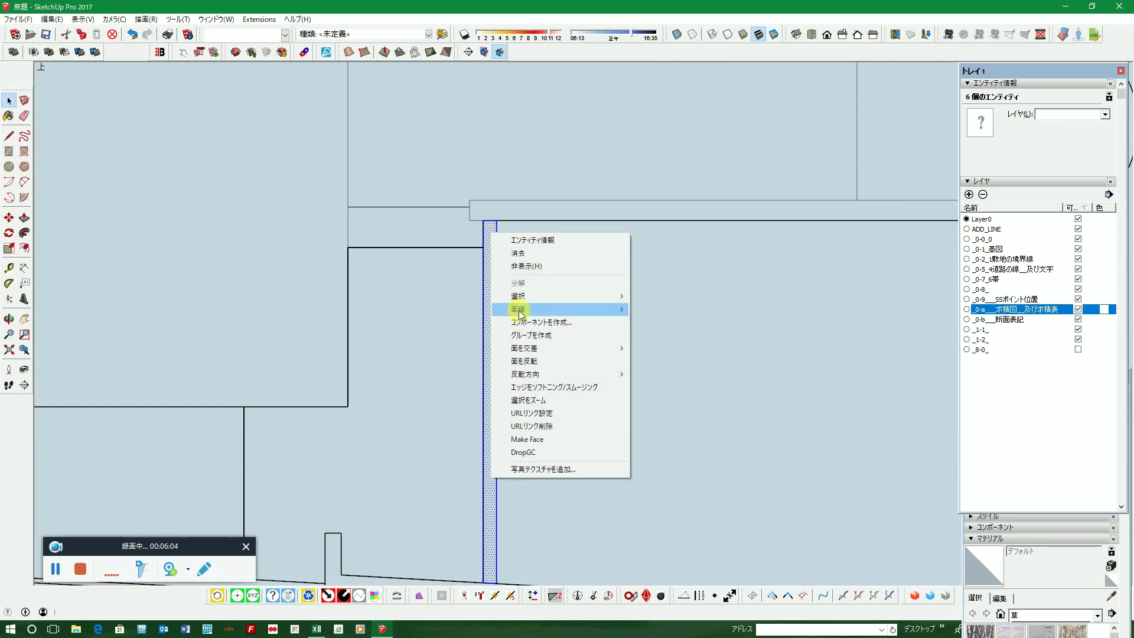
{"action": "left_click", "coordinate": [520, 334]}
Step: Make the upper area's face and edges its own group
{"action": "double_click", "coordinate": [517, 186]}
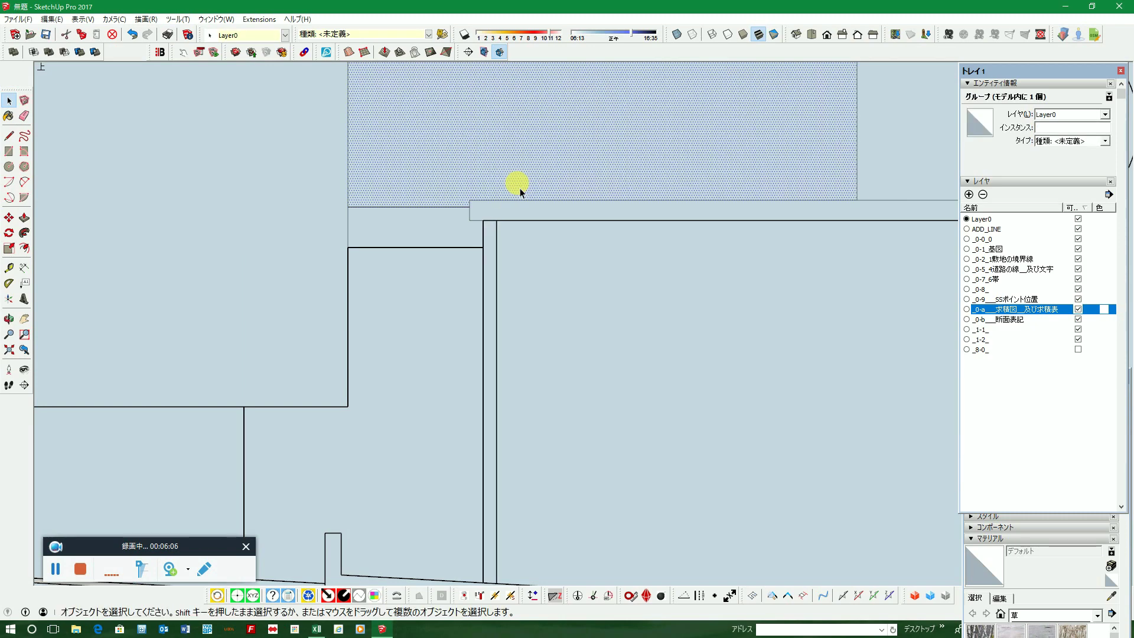
{"action": "scroll", "coordinate": [529, 234], "scroll_direction": "down", "scroll_amount": 1}
{"action": "right_click", "coordinate": [572, 155]}
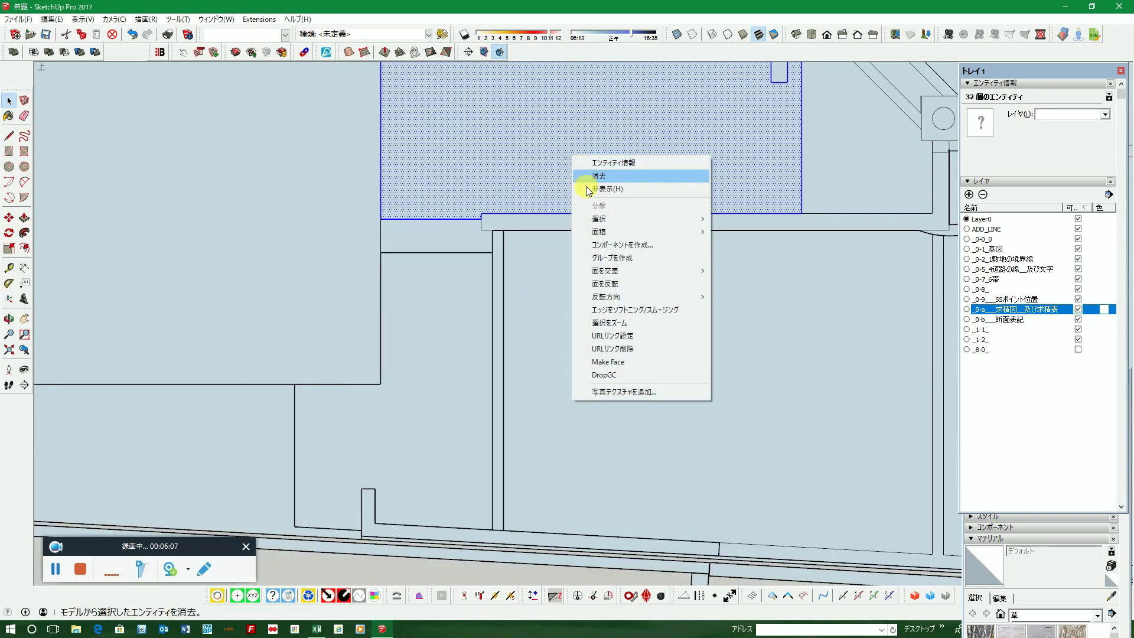
{"action": "left_click", "coordinate": [594, 254]}
{"action": "scroll", "coordinate": [605, 311], "scroll_direction": "down", "scroll_amount": 2}
{"action": "scroll", "coordinate": [605, 311], "scroll_direction": "down", "scroll_amount": 1}
Step: Group the thin L-shaped strip near the triangular face
{"action": "left_click", "coordinate": [753, 230]}
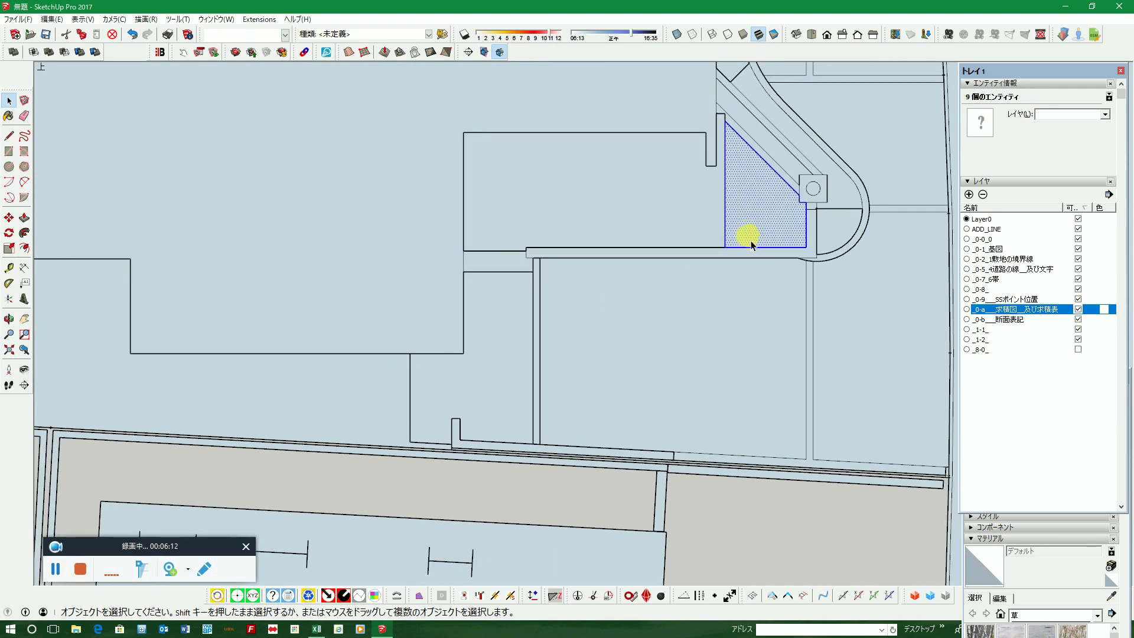
{"action": "left_click", "coordinate": [705, 255]}
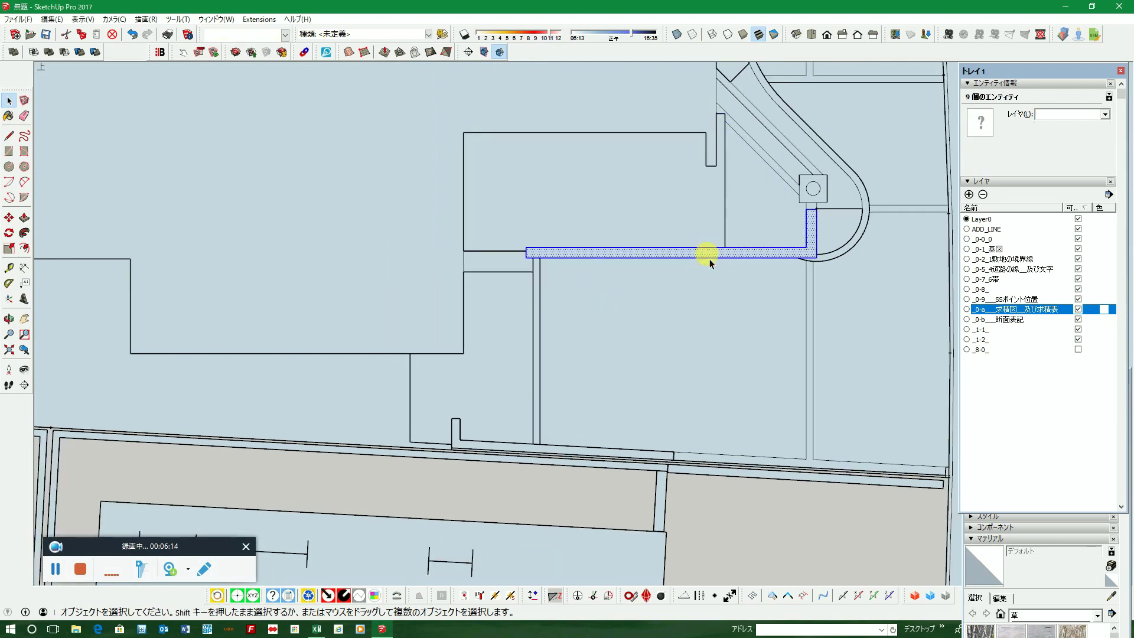
{"action": "right_click", "coordinate": [707, 256]}
{"action": "left_click", "coordinate": [741, 356]}
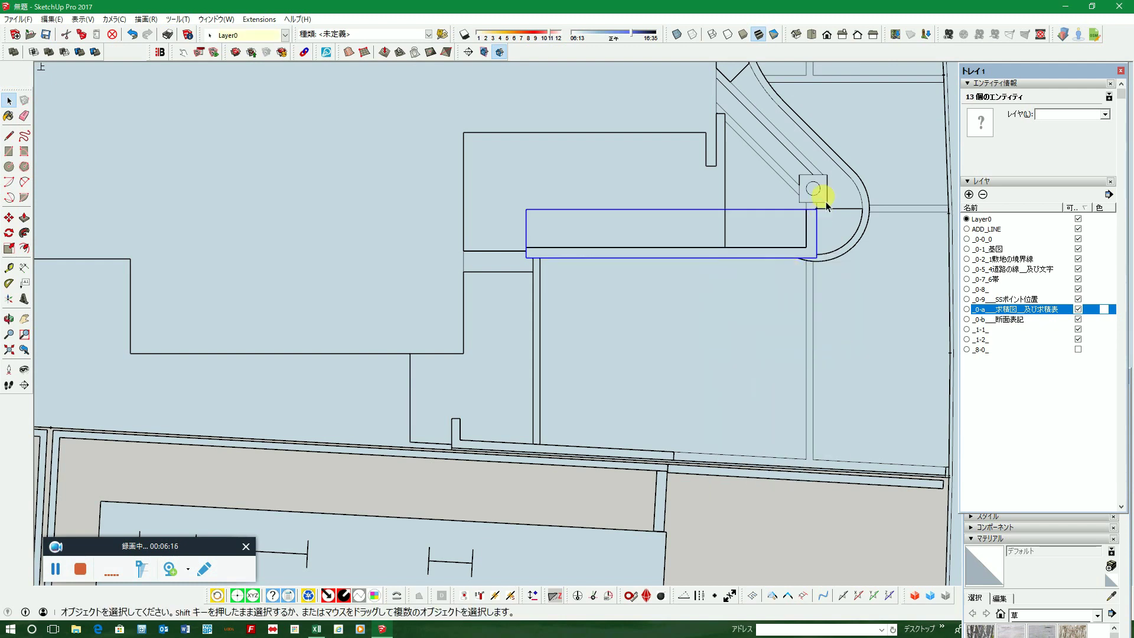
{"action": "scroll", "coordinate": [815, 195], "scroll_direction": "up", "scroll_amount": 2}
{"action": "scroll", "coordinate": [815, 221], "scroll_direction": "up", "scroll_amount": 2}
Step: Group the square pad with the circle together with the strip below it
{"action": "left_click", "coordinate": [813, 216]}
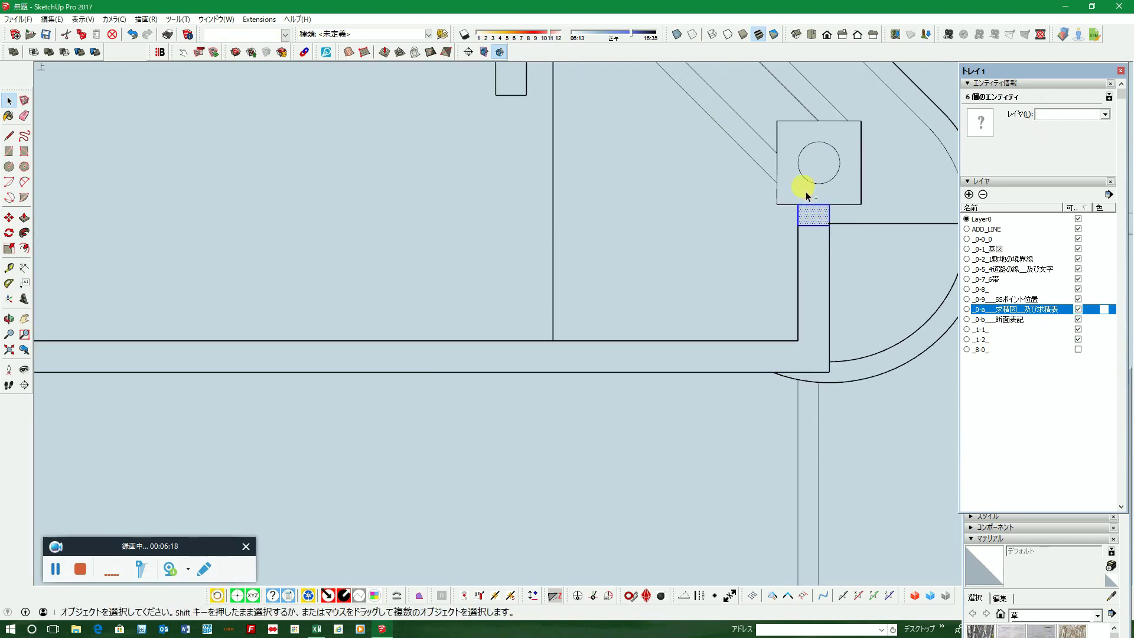
{"action": "left_click", "coordinate": [806, 191], "text": "shift"}
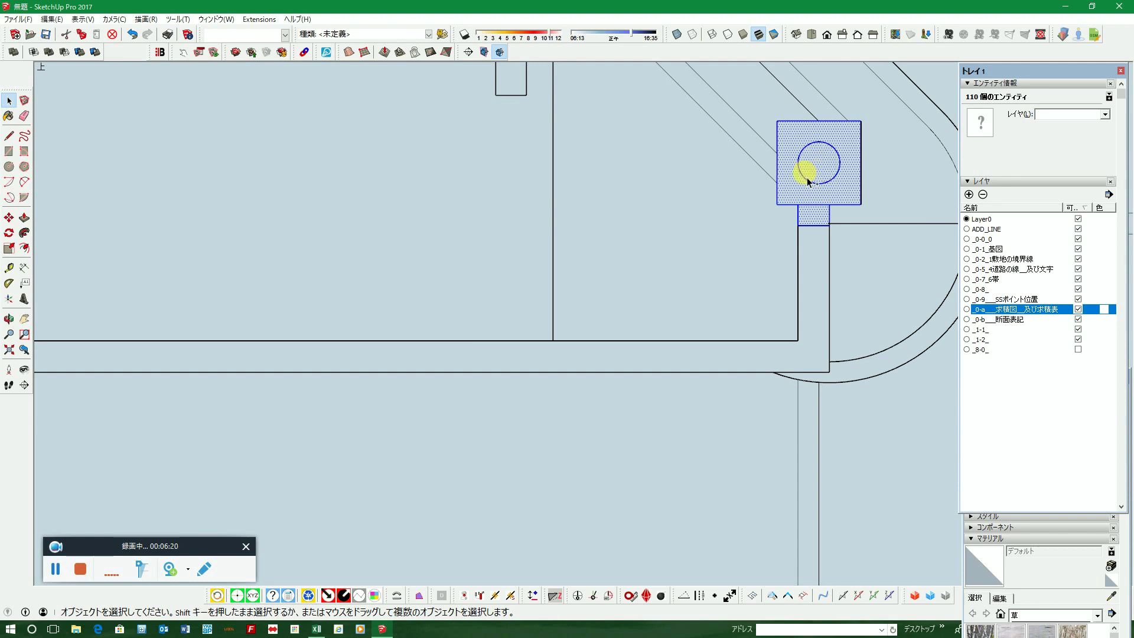
{"action": "right_click", "coordinate": [795, 171]}
{"action": "left_click", "coordinate": [828, 274]}
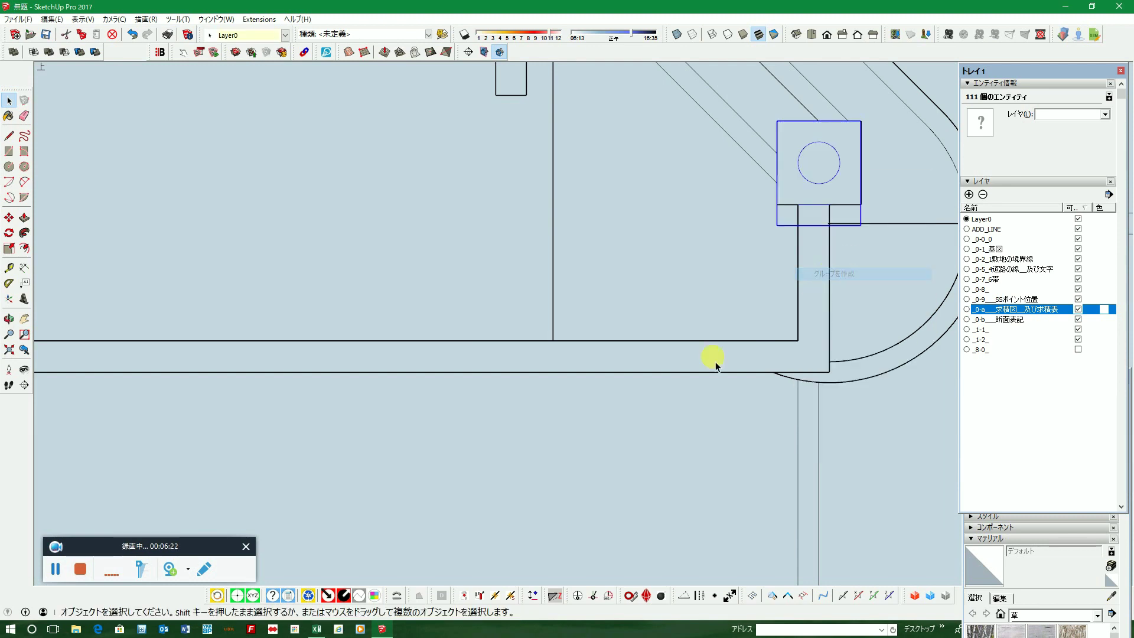
{"action": "scroll", "coordinate": [713, 361], "scroll_direction": "down", "scroll_amount": 3}
{"action": "scroll", "coordinate": [693, 398], "scroll_direction": "down", "scroll_amount": 2}
{"action": "scroll", "coordinate": [692, 396], "scroll_direction": "down", "scroll_amount": 2}
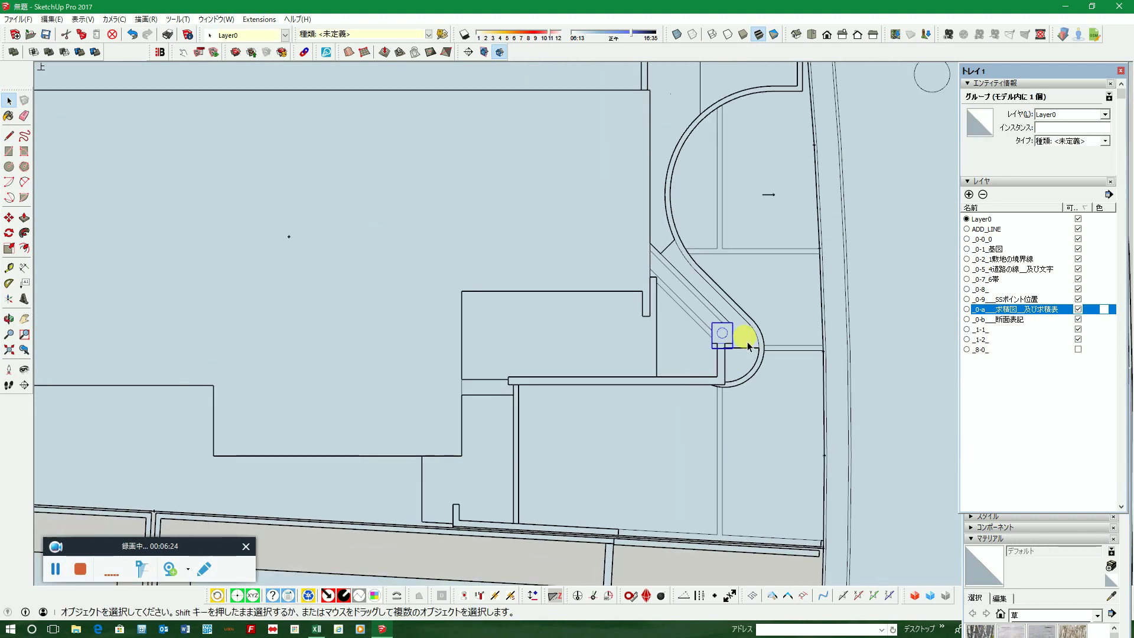
Step: Select the diagonal ramp strip, curved ramp edges, curved walkway face and narrow diagonal strip
{"action": "left_click", "coordinate": [746, 335]}
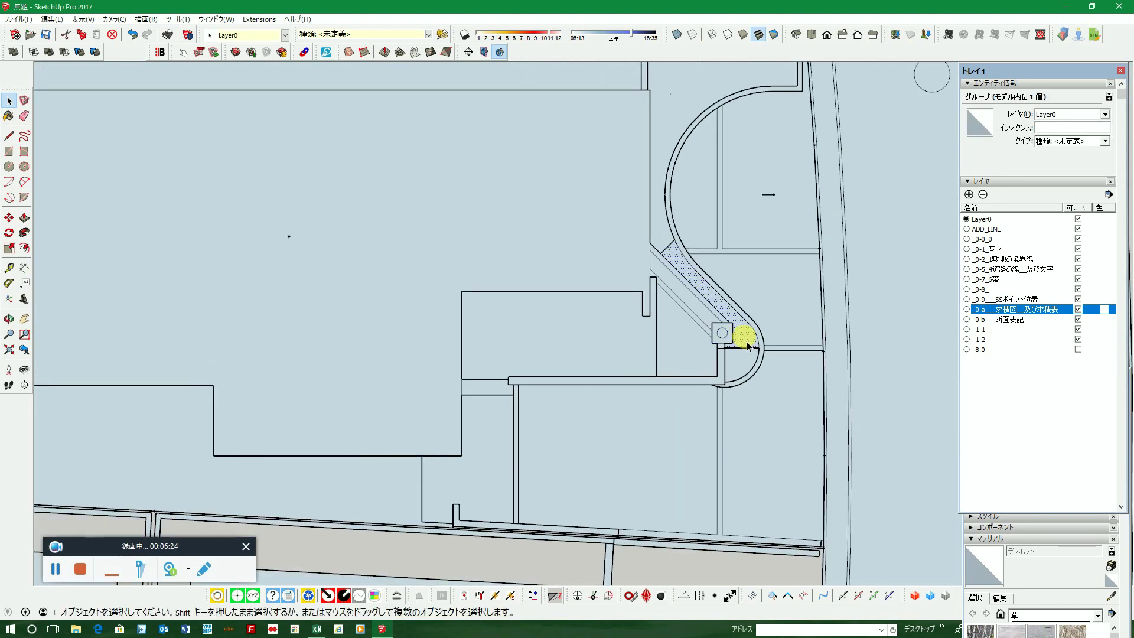
{"action": "left_click", "coordinate": [716, 290]}
{"action": "left_click", "coordinate": [709, 287], "text": "shift"}
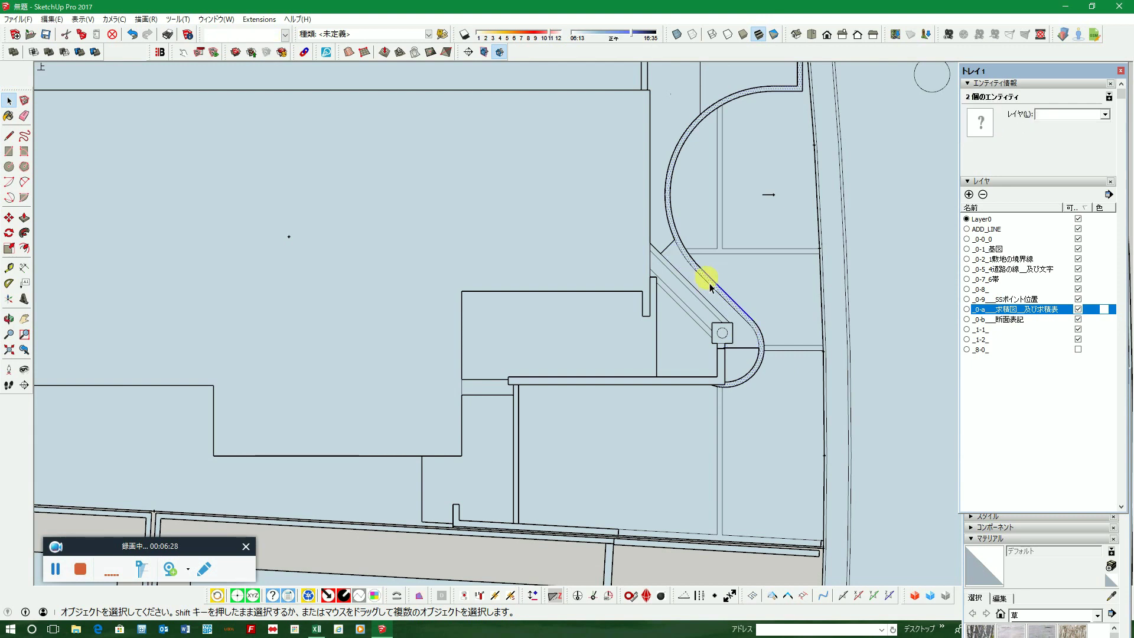
{"action": "left_click", "coordinate": [702, 291], "text": "shift"}
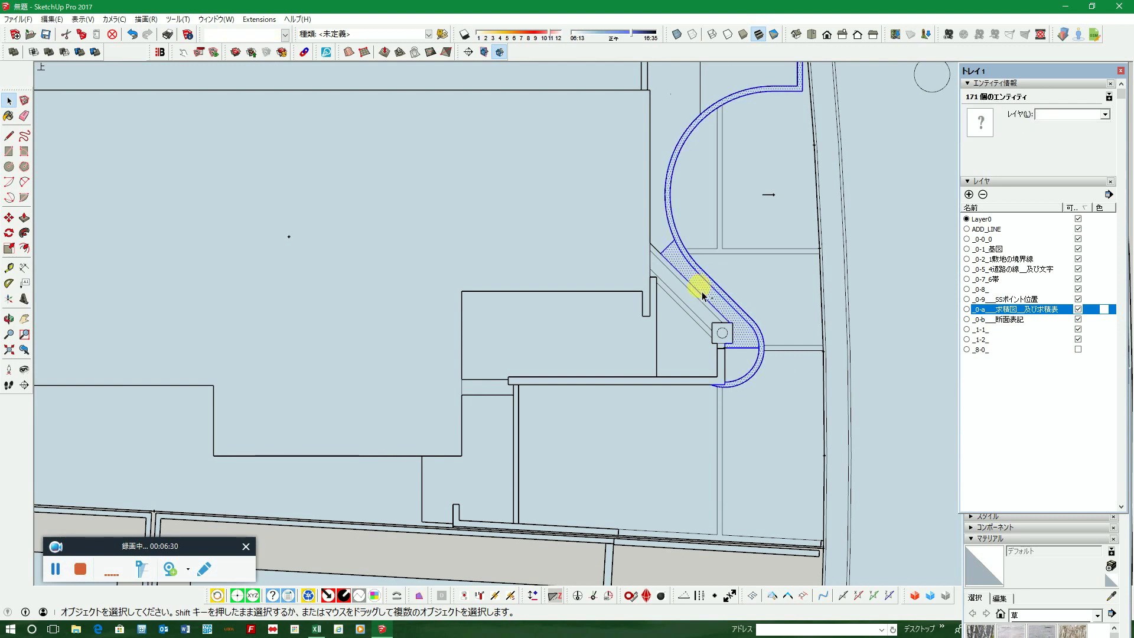
{"action": "left_click", "coordinate": [691, 300], "text": "shift"}
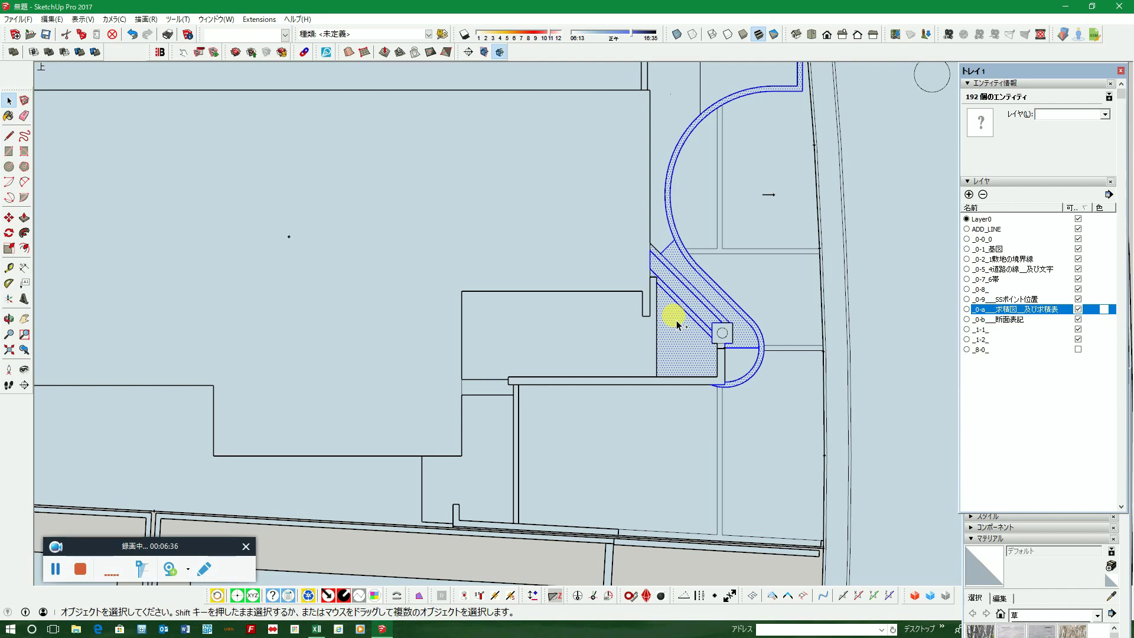
Step: Group the selected curved ramp and walkway pieces
{"action": "right_click", "coordinate": [674, 322]}
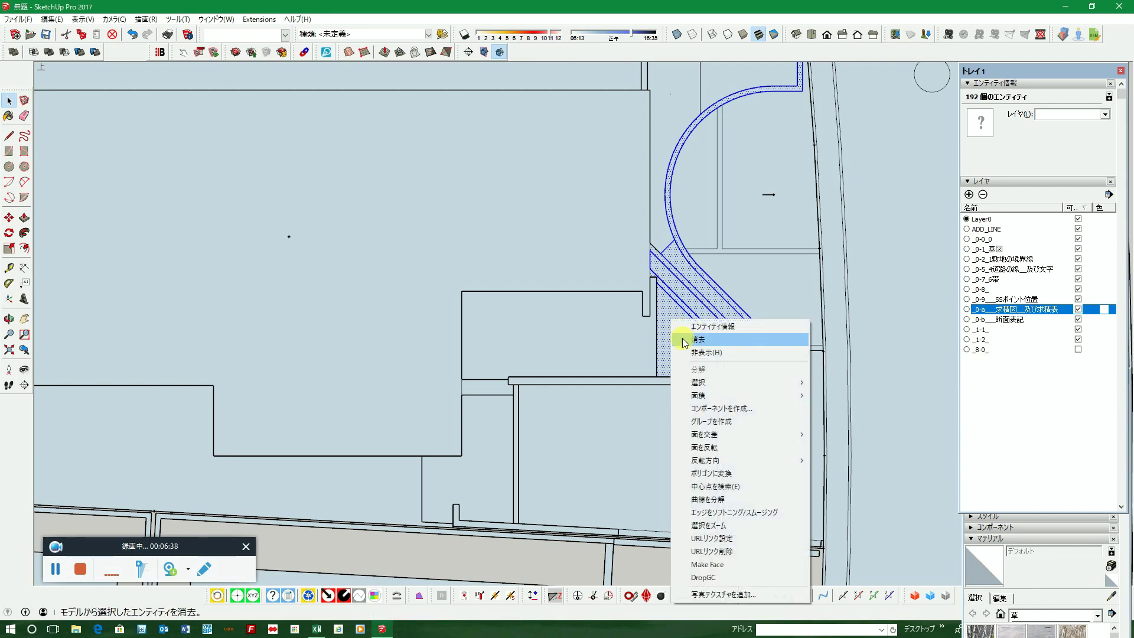
{"action": "left_click", "coordinate": [712, 421]}
{"action": "scroll", "coordinate": [697, 413], "scroll_direction": "down", "scroll_amount": 3}
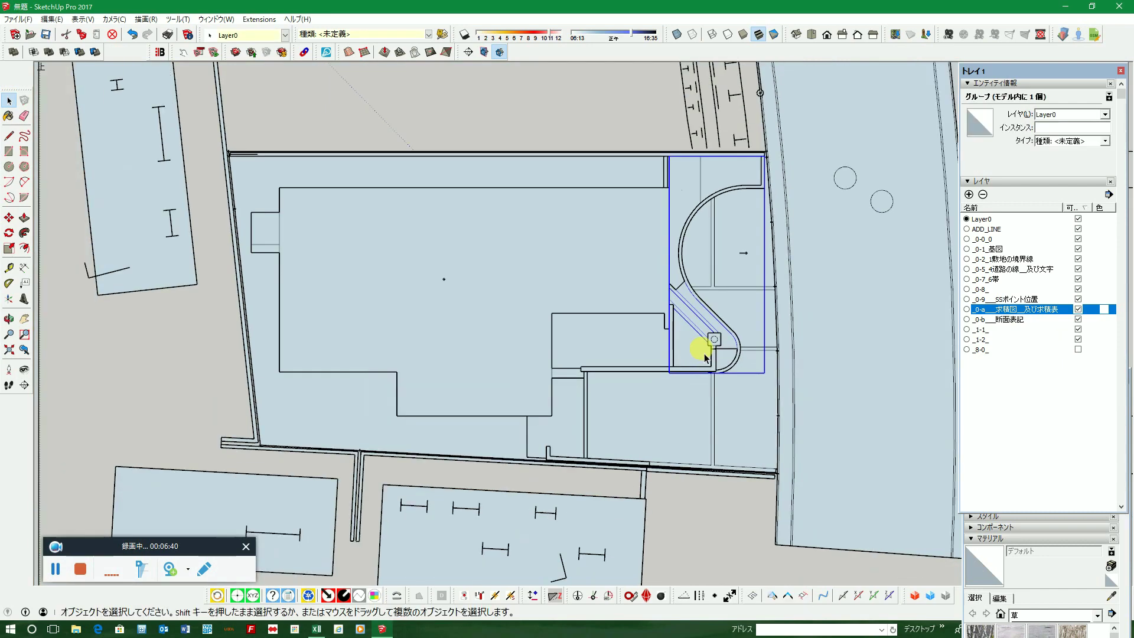
{"action": "scroll", "coordinate": [703, 348], "scroll_direction": "down", "scroll_amount": 2}
{"action": "scroll", "coordinate": [691, 348], "scroll_direction": "down", "scroll_amount": 1}
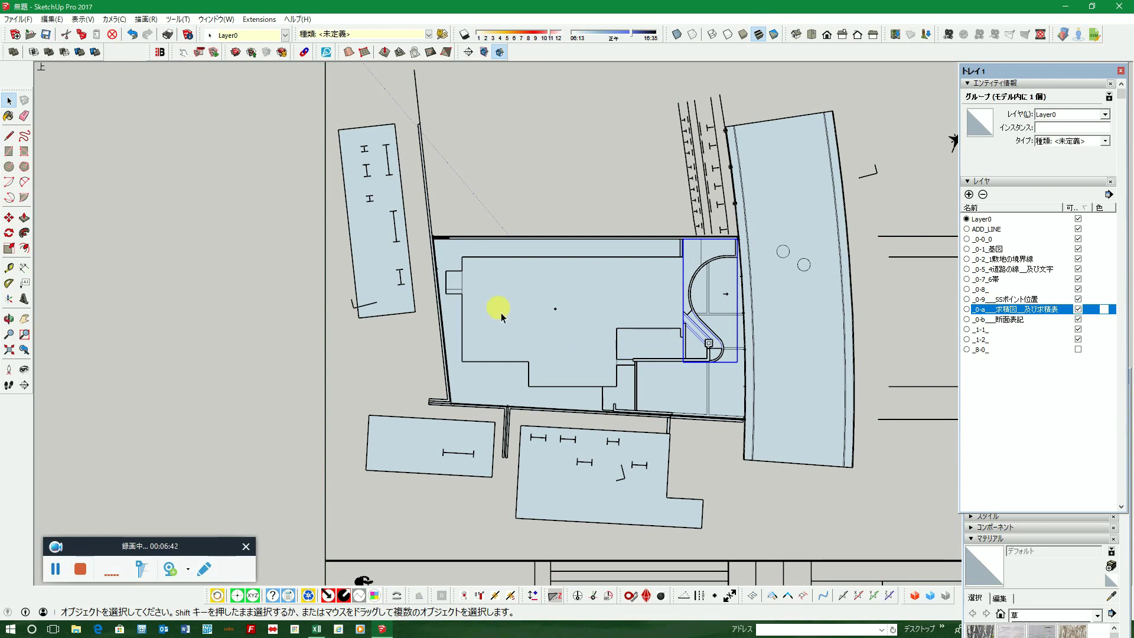
{"action": "left_click", "coordinate": [734, 399]}
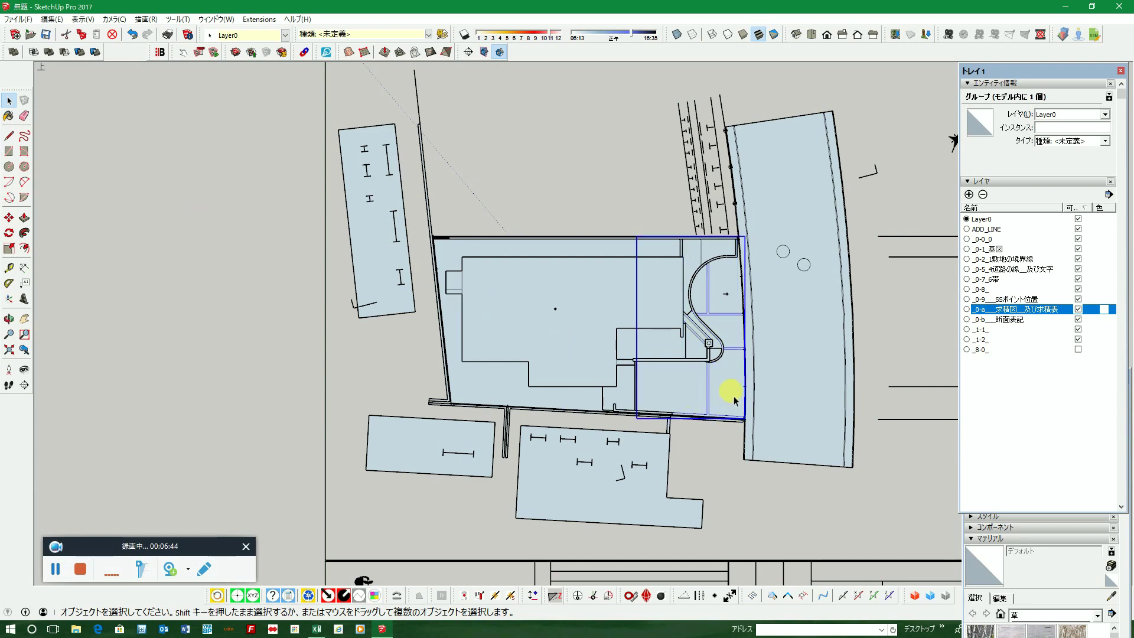
Step: Make the building's inner floor area its own group
{"action": "left_click", "coordinate": [666, 353]}
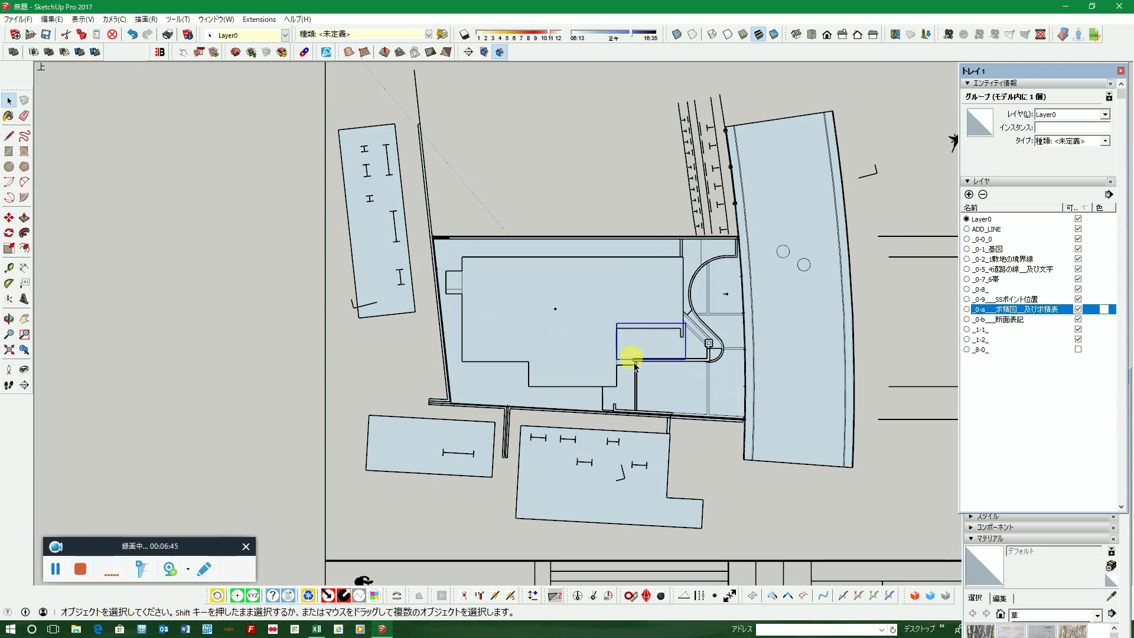
{"action": "left_click", "coordinate": [611, 304]}
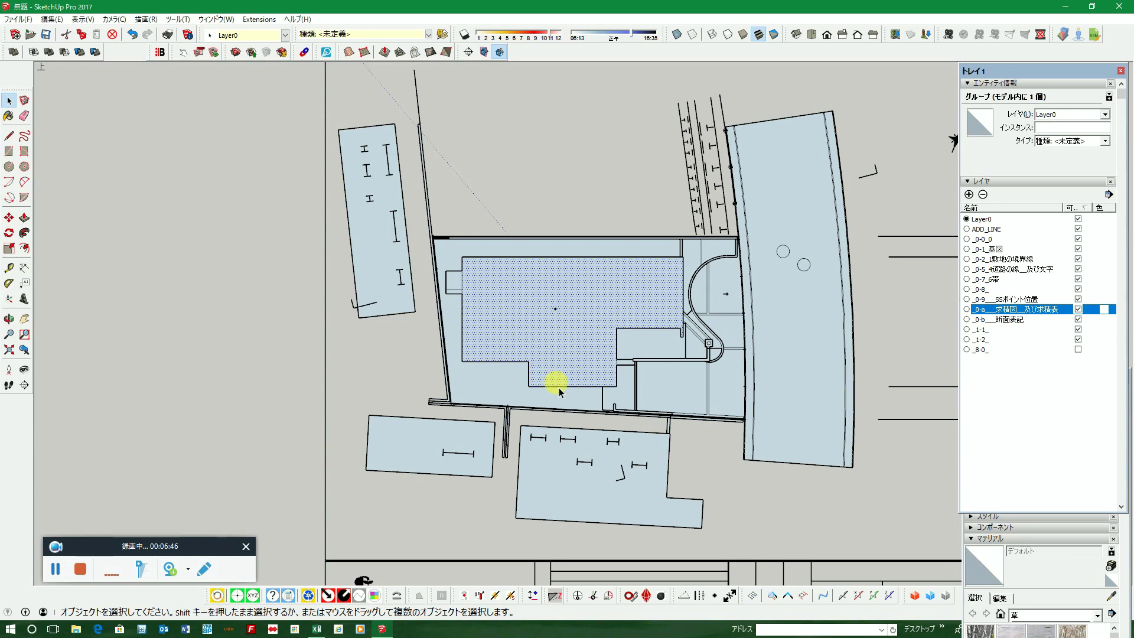
{"action": "double_click", "coordinate": [566, 327]}
{"action": "right_click", "coordinate": [565, 322]}
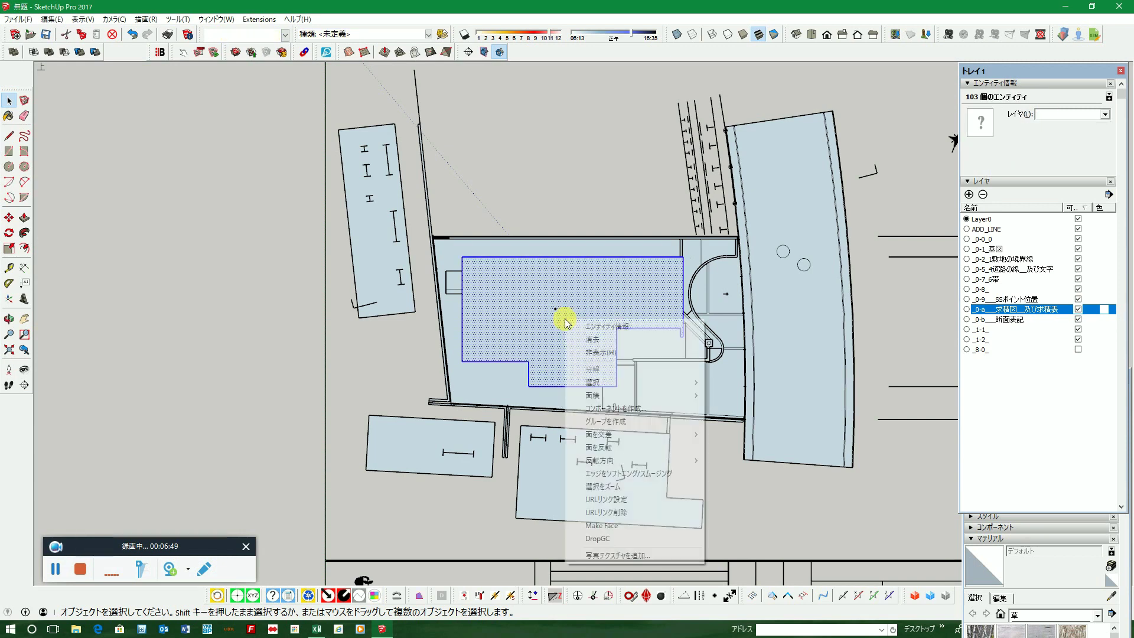
{"action": "left_click", "coordinate": [603, 421]}
Step: Group the small rectangle left of the building with all its edges
{"action": "double_click", "coordinate": [454, 277]}
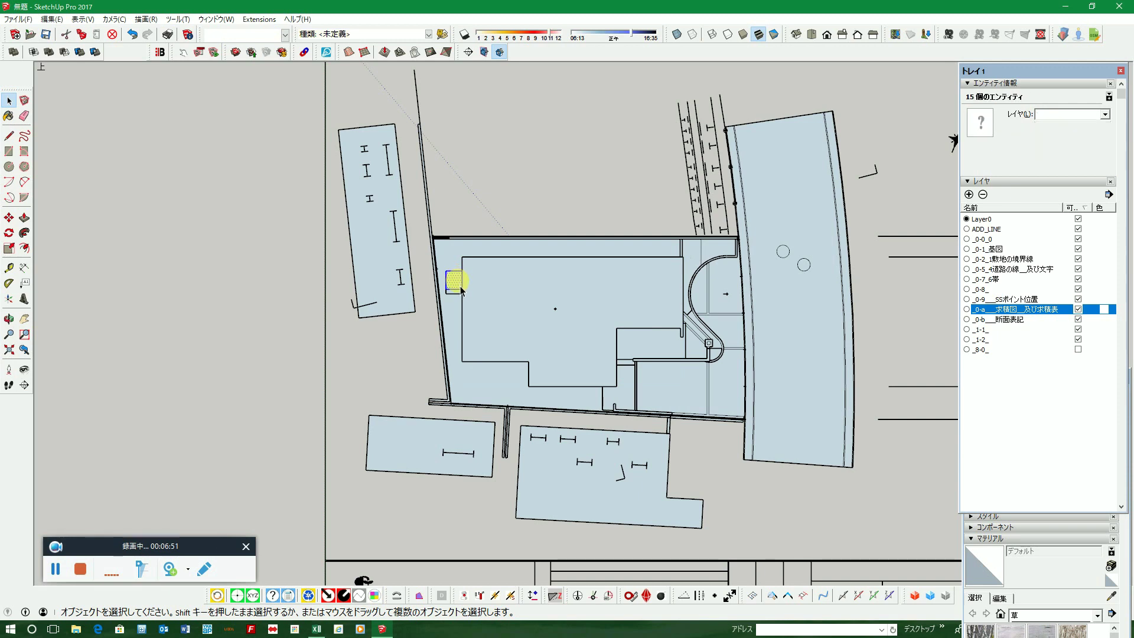
{"action": "left_click", "coordinate": [458, 295], "text": "ctrl"}
{"action": "left_click", "coordinate": [453, 279], "text": "ctrl"}
{"action": "right_click", "coordinate": [455, 276]}
{"action": "left_click", "coordinate": [488, 381]}
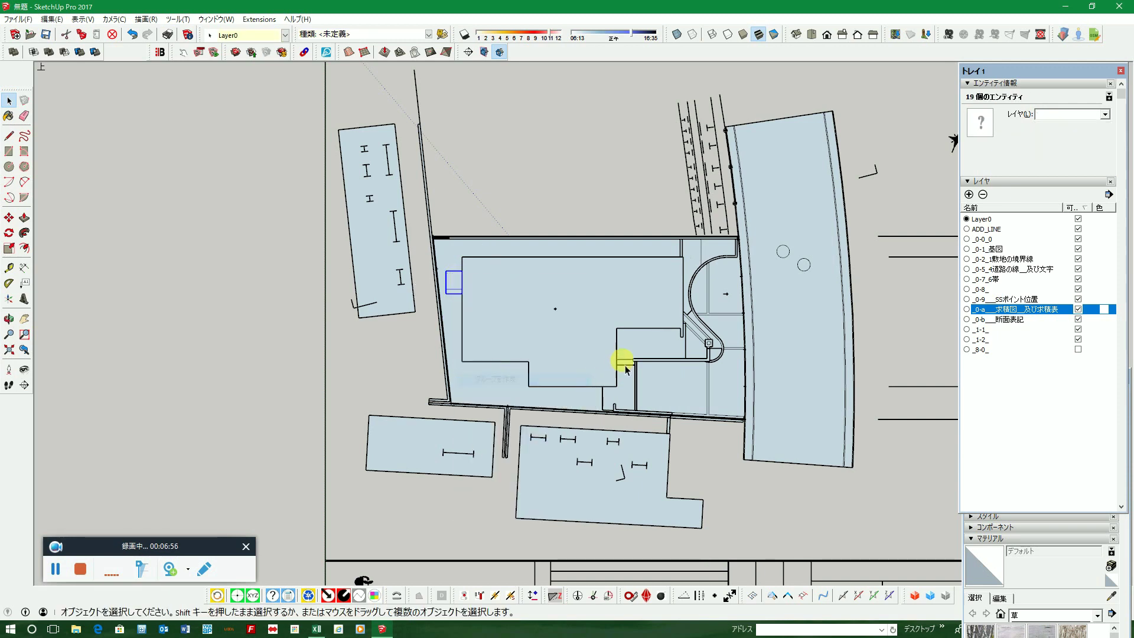
{"action": "scroll", "coordinate": [635, 369], "scroll_direction": "down", "scroll_amount": 1}
Step: Check the lower building, curved road strip and bottom-wall groups, and inspect edge layers
{"action": "left_click", "coordinate": [633, 455]}
{"action": "left_click", "coordinate": [730, 407]}
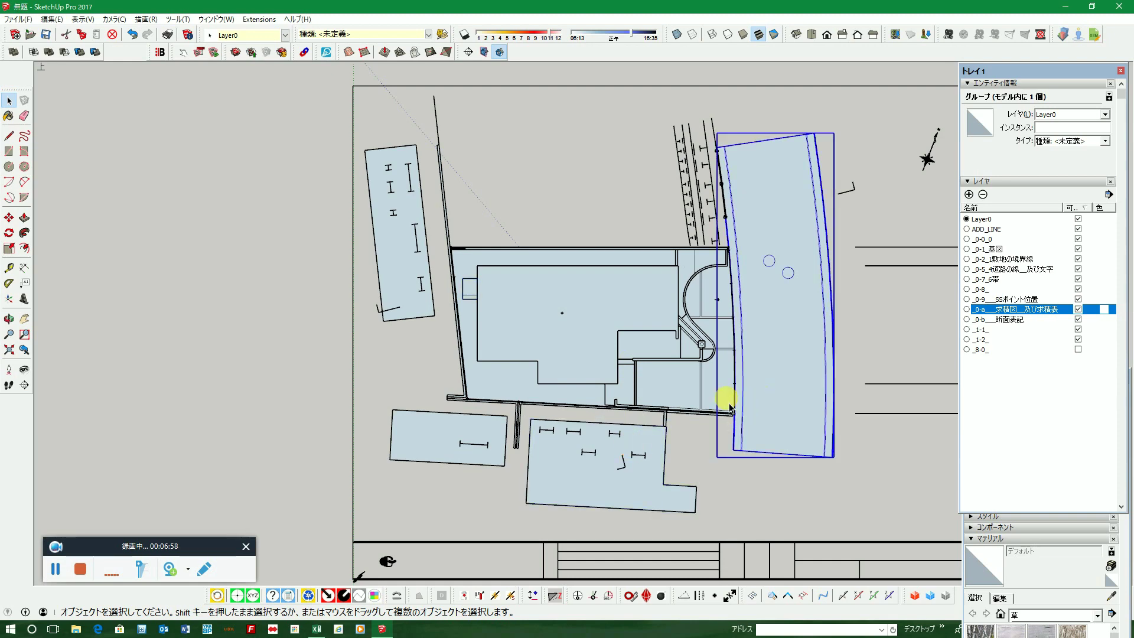
{"action": "scroll", "coordinate": [628, 419], "scroll_direction": "up", "scroll_amount": 2}
{"action": "left_click", "coordinate": [620, 400]}
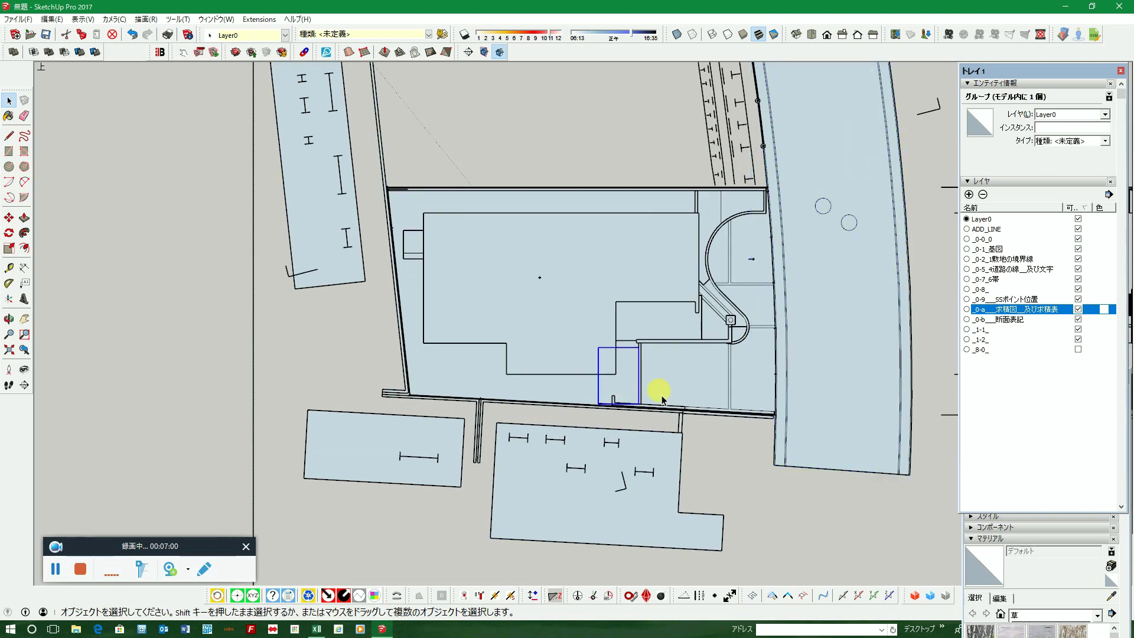
{"action": "left_click", "coordinate": [682, 340]}
{"action": "left_click", "coordinate": [730, 321]}
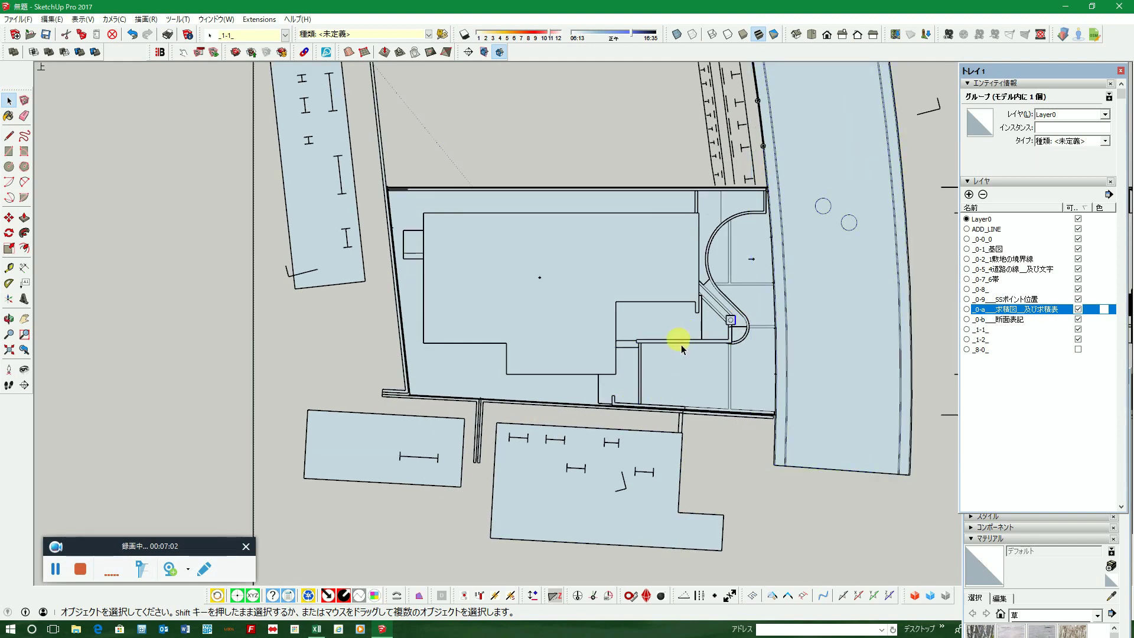
{"action": "scroll", "coordinate": [683, 343], "scroll_direction": "down", "scroll_amount": 2}
{"action": "scroll", "coordinate": [685, 337], "scroll_direction": "down", "scroll_amount": 1}
{"action": "scroll", "coordinate": [693, 333], "scroll_direction": "down", "scroll_amount": 1}
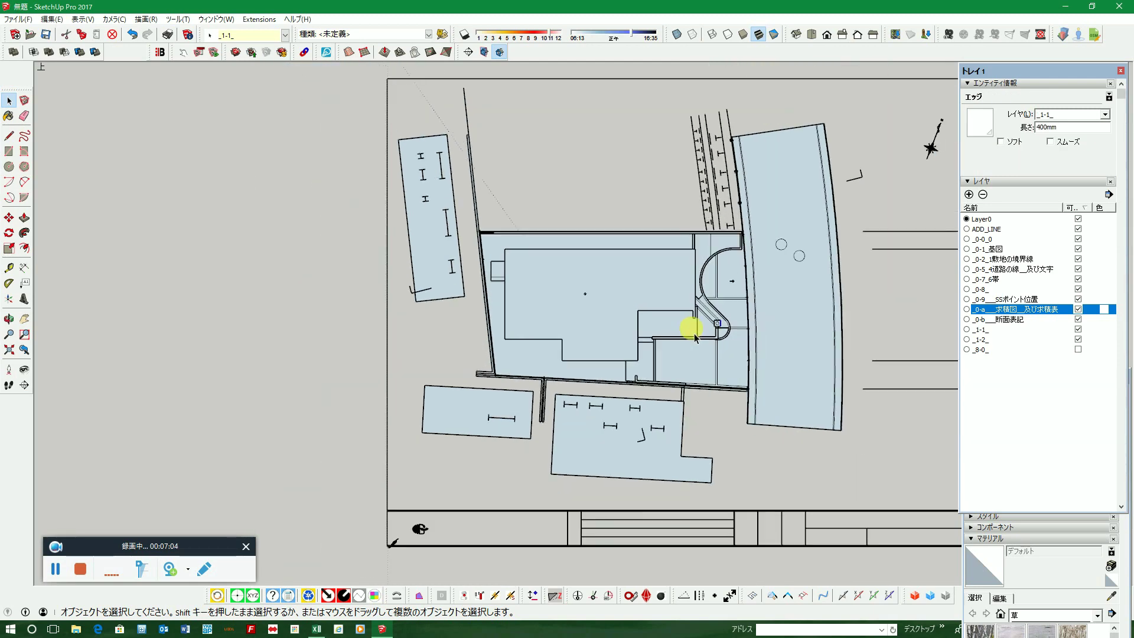
{"action": "scroll", "coordinate": [399, 373], "scroll_direction": "down", "scroll_amount": 1}
{"action": "scroll", "coordinate": [399, 374], "scroll_direction": "down", "scroll_amount": 1}
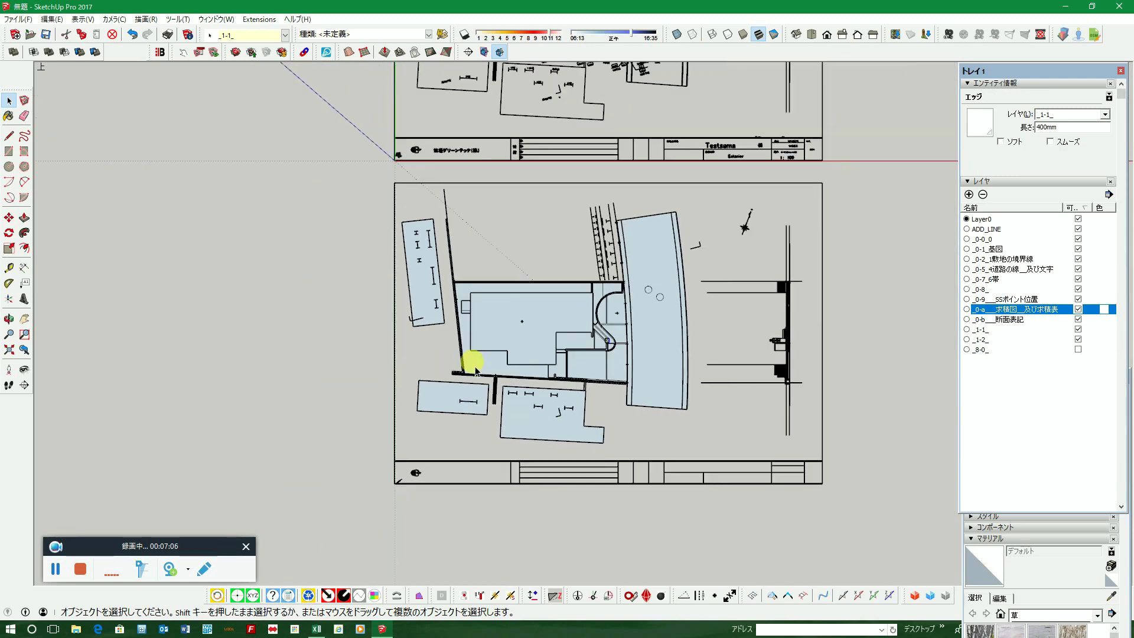